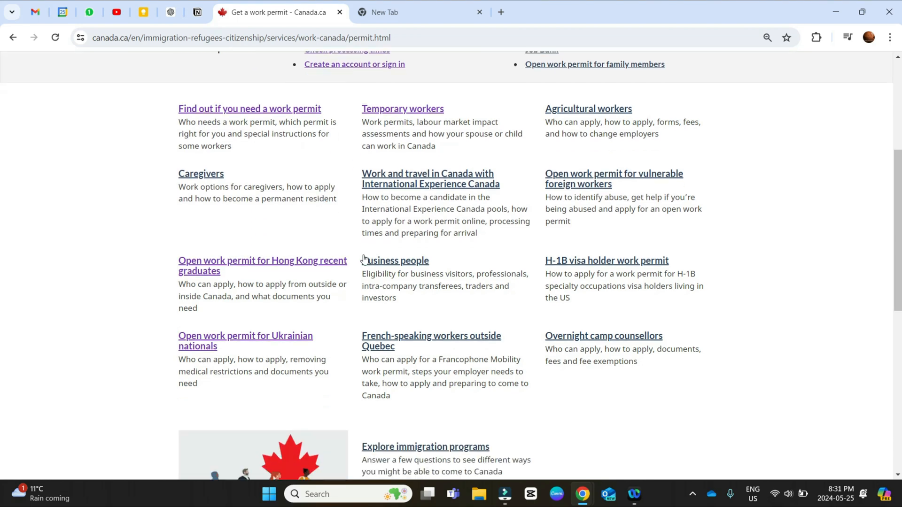
Step: Open the Apply for a work permit guide under Temporary workers and review the two permit types in About the process
click(414, 110)
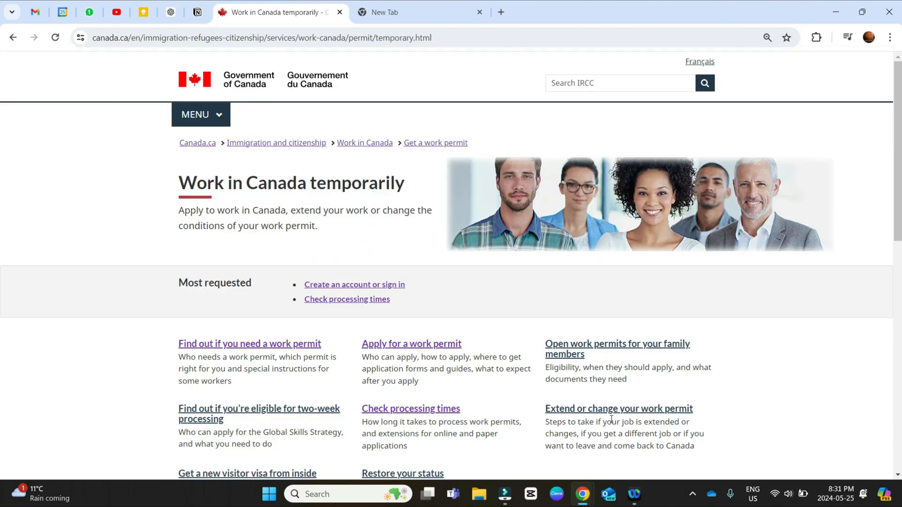
click(404, 346)
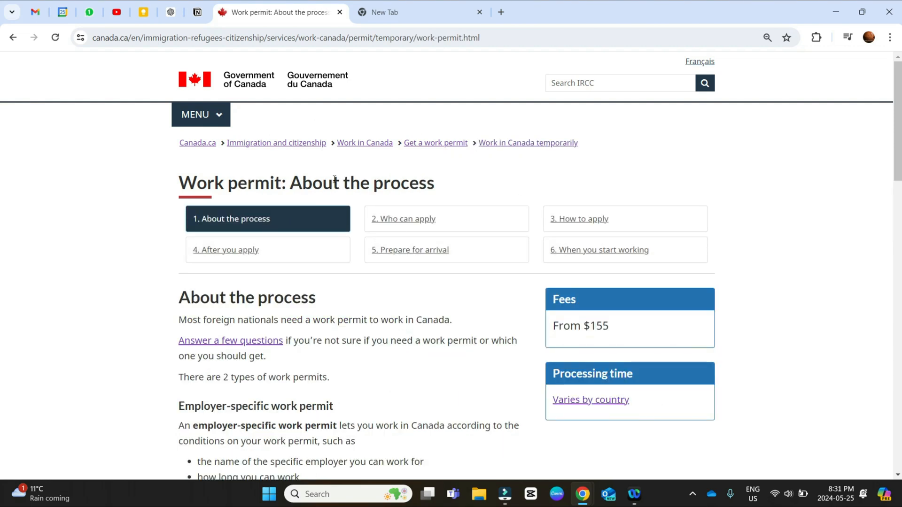
scroll(334, 178, down, 4)
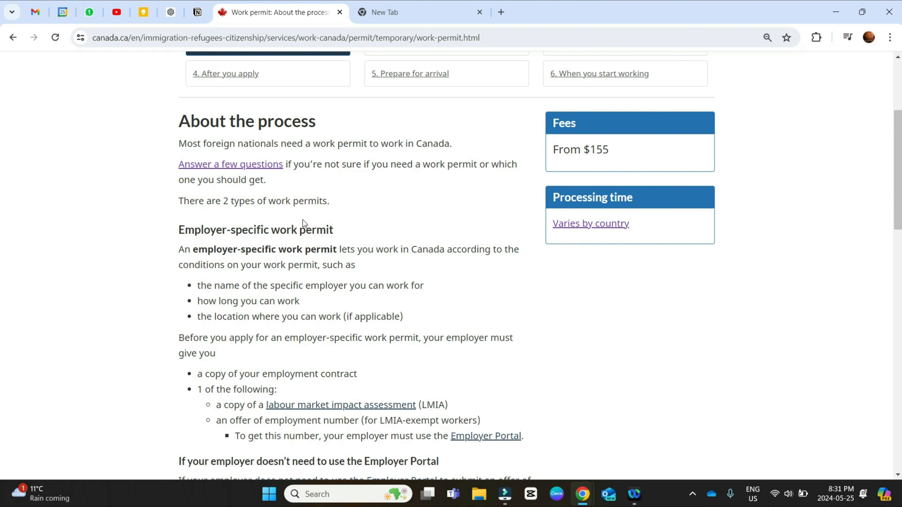
scroll(304, 220, down, 1)
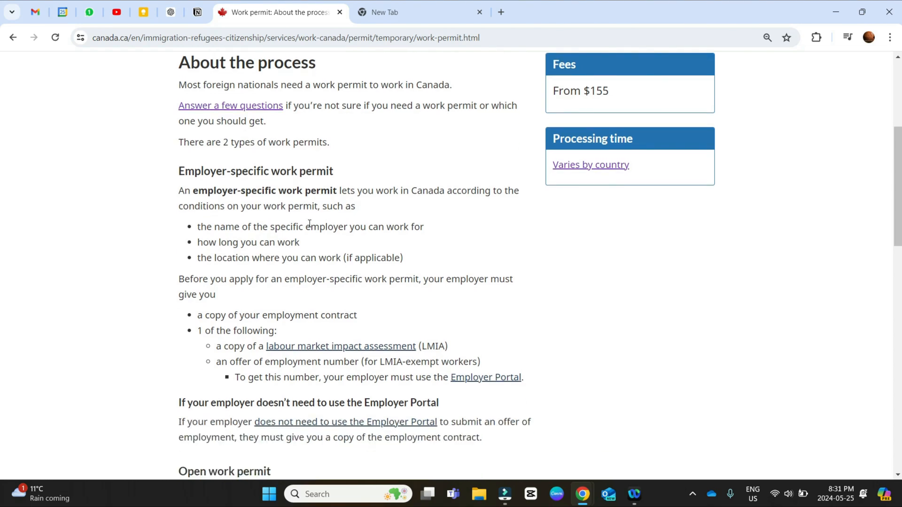
scroll(309, 225, down, 4)
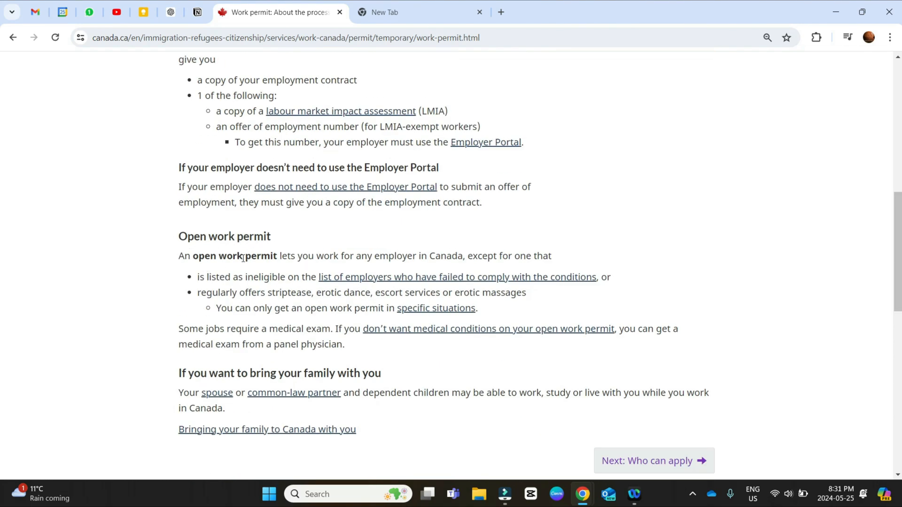
scroll(243, 258, down, 9)
scroll(245, 270, up, 9)
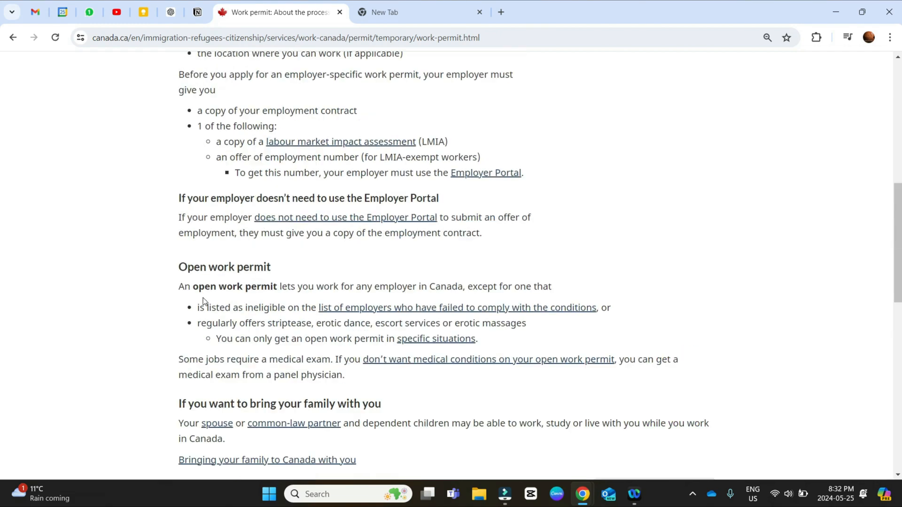
scroll(203, 301, up, 8)
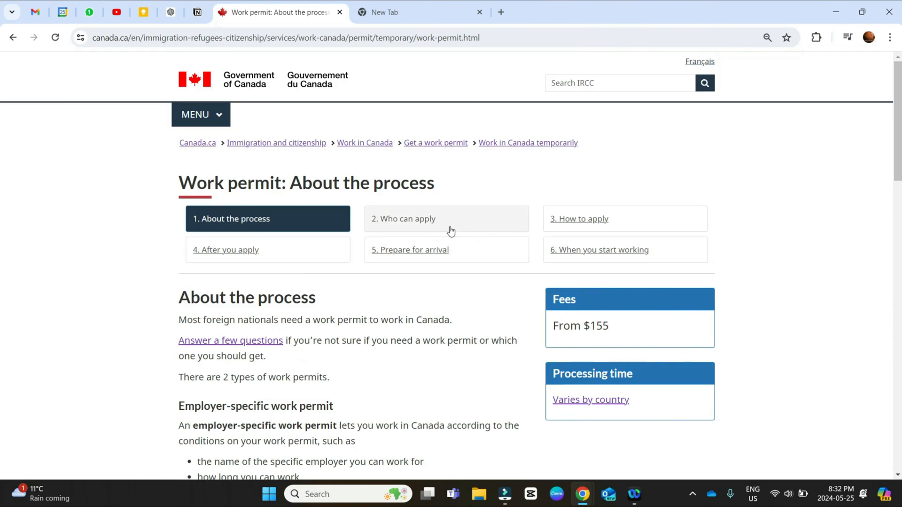
Step: Open the Who can apply page and find the eligibility requirements for applying from inside Canada
click(570, 221)
click(496, 222)
scroll(412, 275, down, 8)
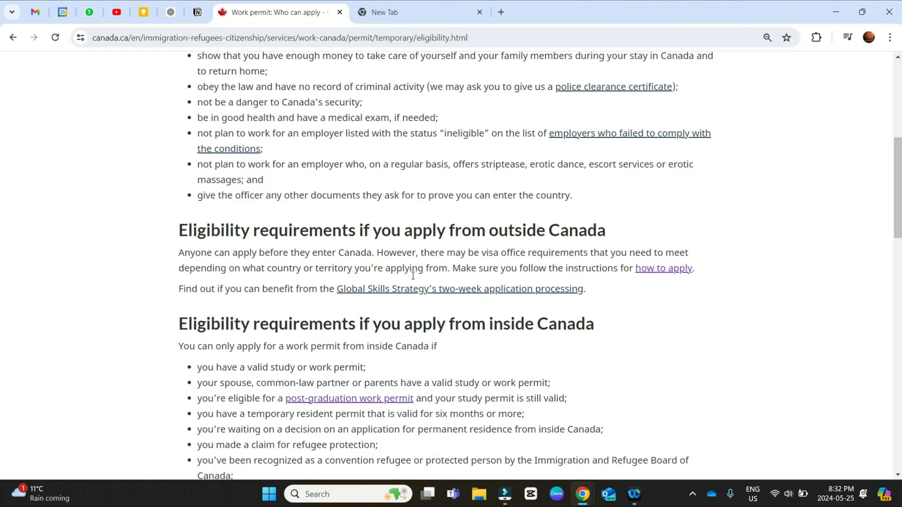
scroll(413, 275, down, 1)
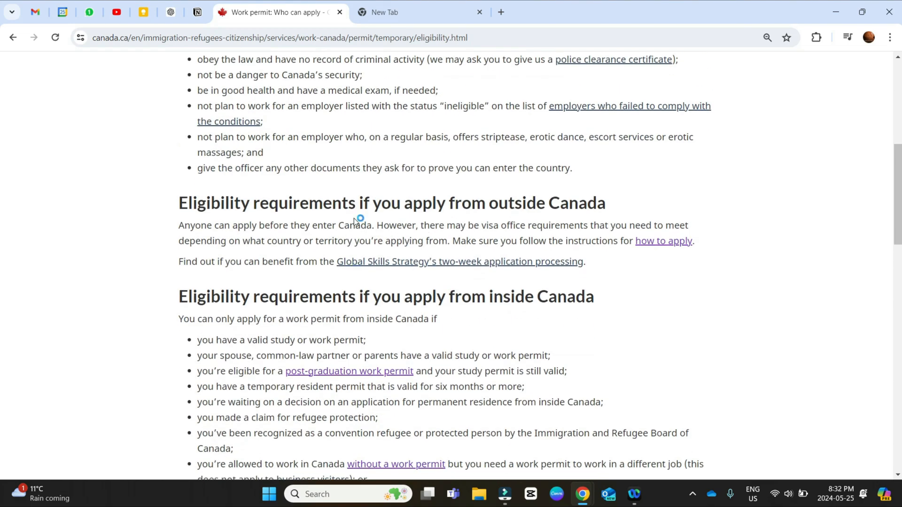
scroll(355, 218, down, 2)
scroll(343, 240, down, 3)
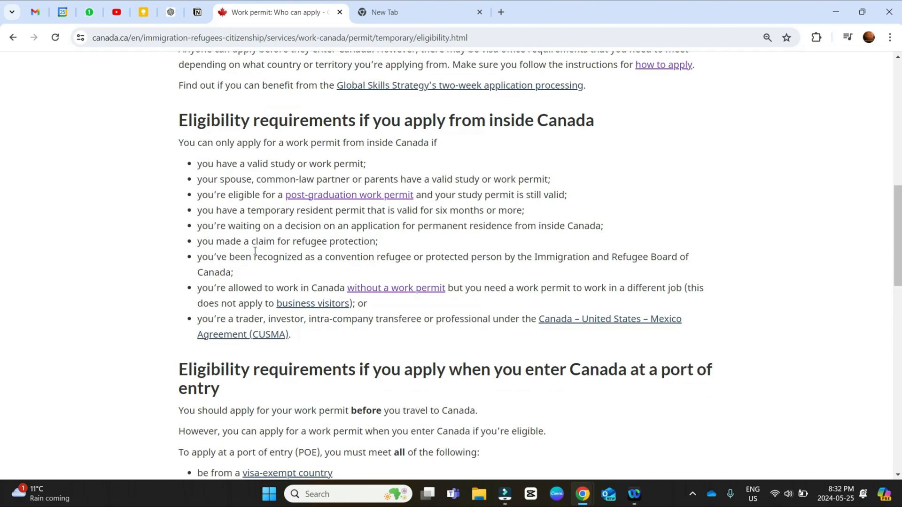
Step: Highlight the inside-Canada conditions on a valid study or work permit, family members' permits, and post-graduation work permit eligibility
drag(245, 163, 366, 160)
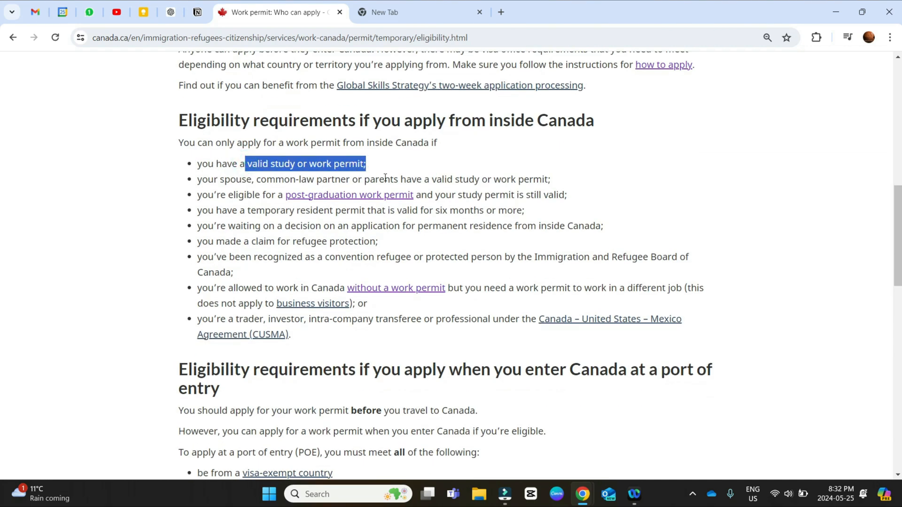
drag(215, 181, 546, 176)
click(545, 178)
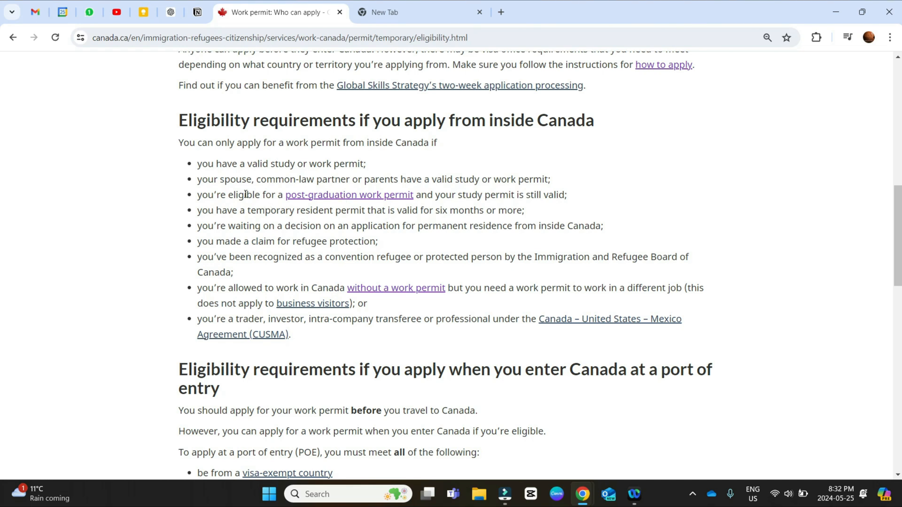
drag(244, 195, 580, 193)
click(574, 191)
Step: Review the eligibility requirements for applying at a port of entry, highlighting the section heading and reading through to the biometrics note
scroll(474, 208, down, 1)
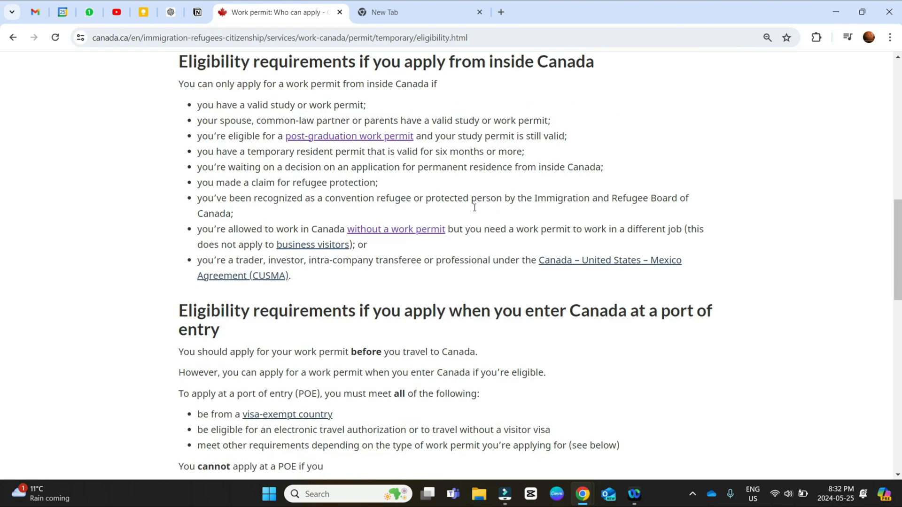
scroll(479, 271, down, 1)
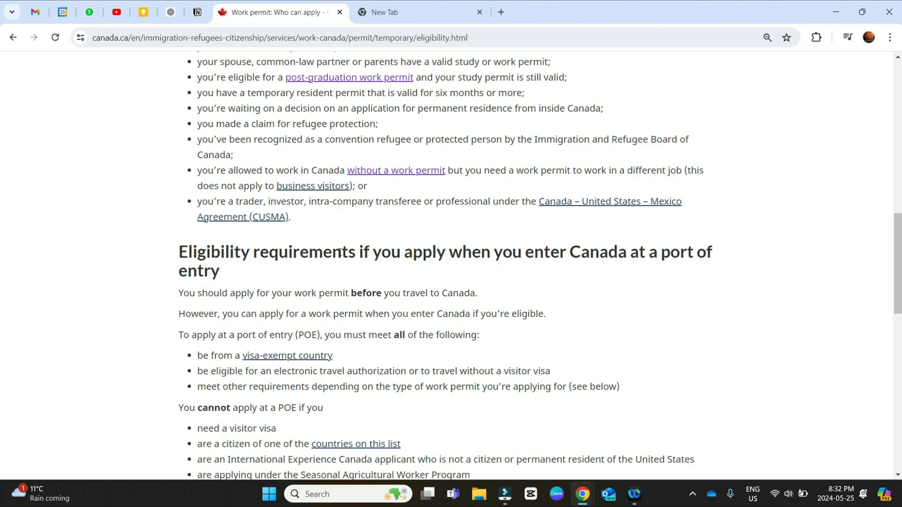
scroll(277, 286, down, 1)
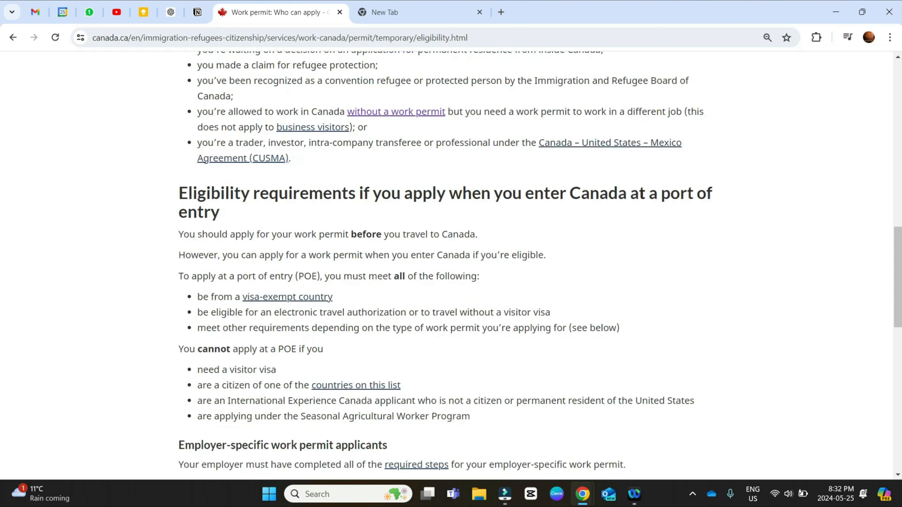
drag(404, 193, 593, 207)
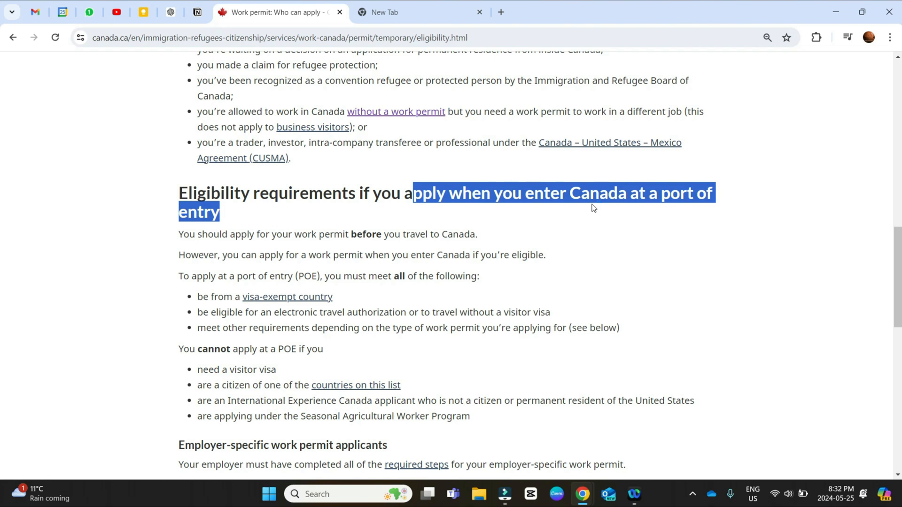
click(592, 207)
scroll(436, 295, down, 2)
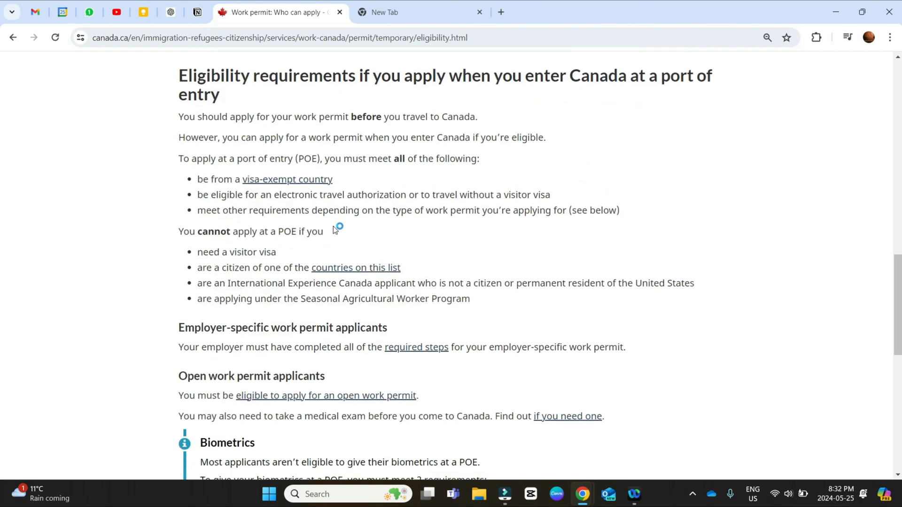
scroll(333, 229, down, 6)
scroll(332, 228, up, 1)
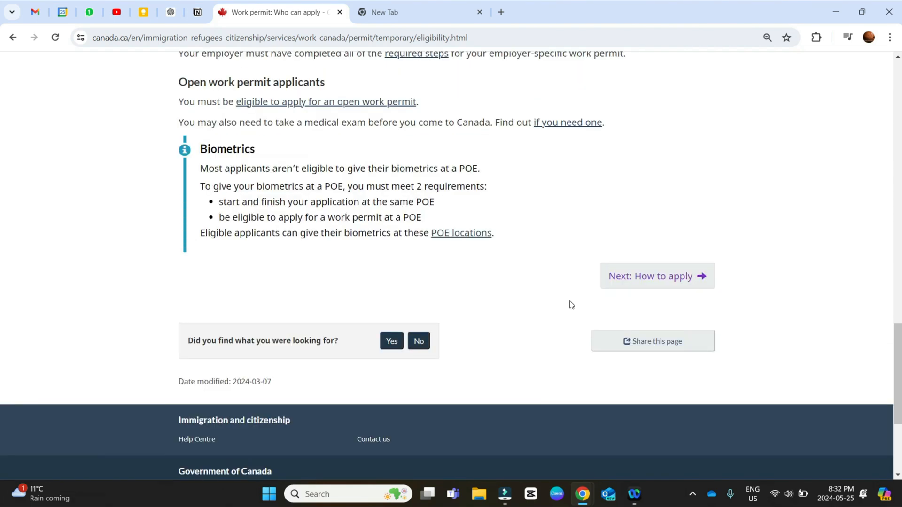
Step: Continue to the How to apply page and choose inside Canada as the place of application
click(667, 275)
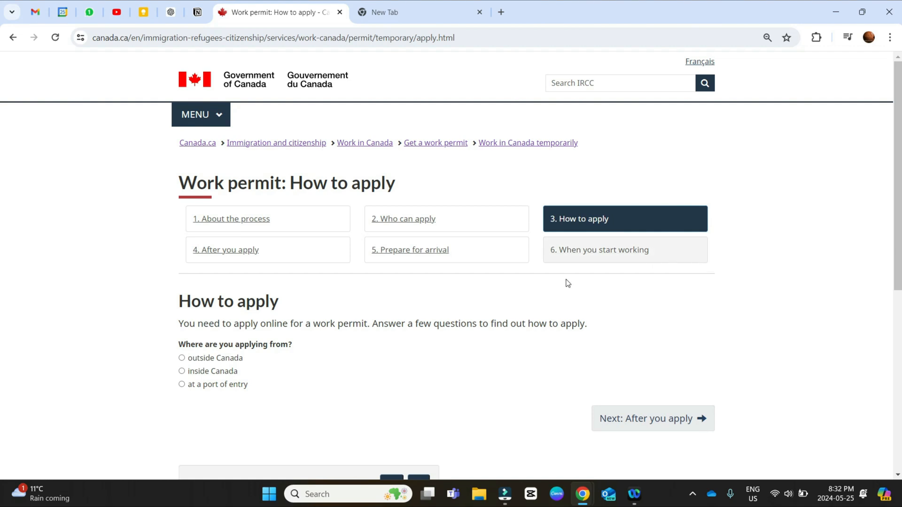
scroll(254, 327, down, 1)
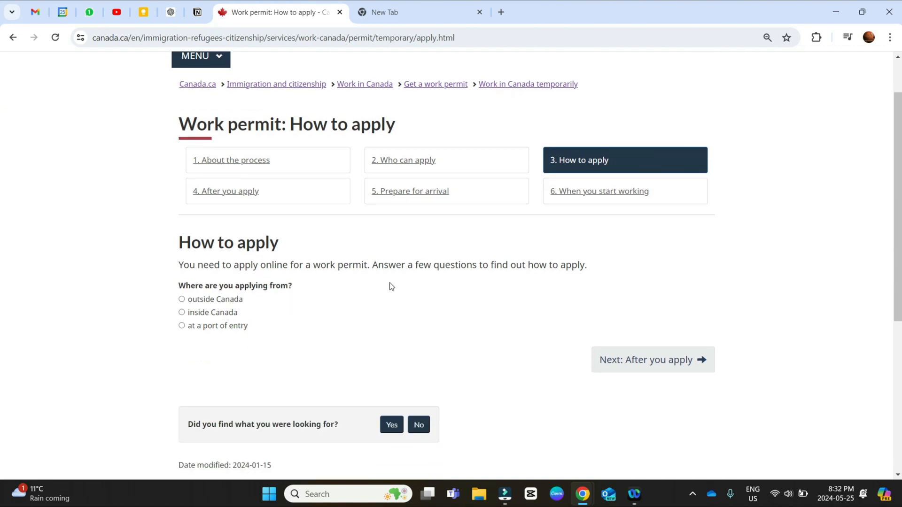
click(234, 316)
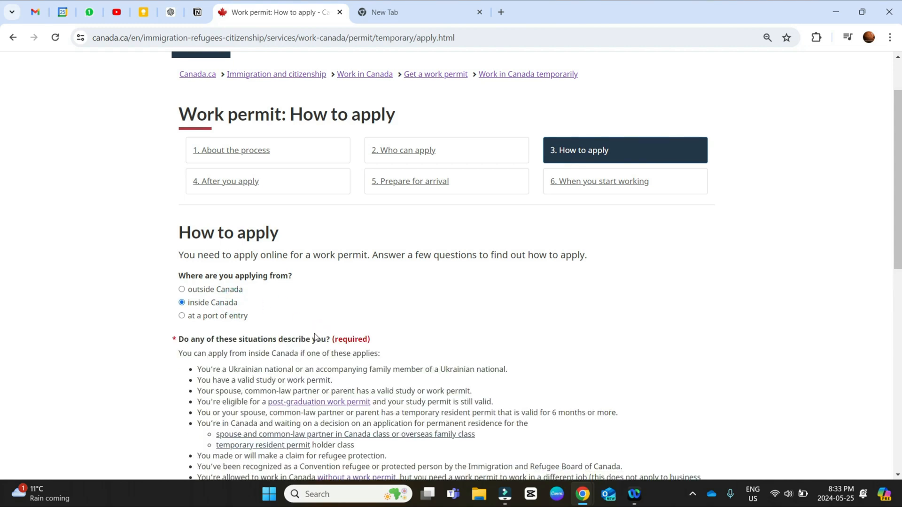
Step: Highlight the valid study or work permit situation, answer Yes to the situations question and No to being a Ukrainian national or family member
scroll(314, 340, down, 3)
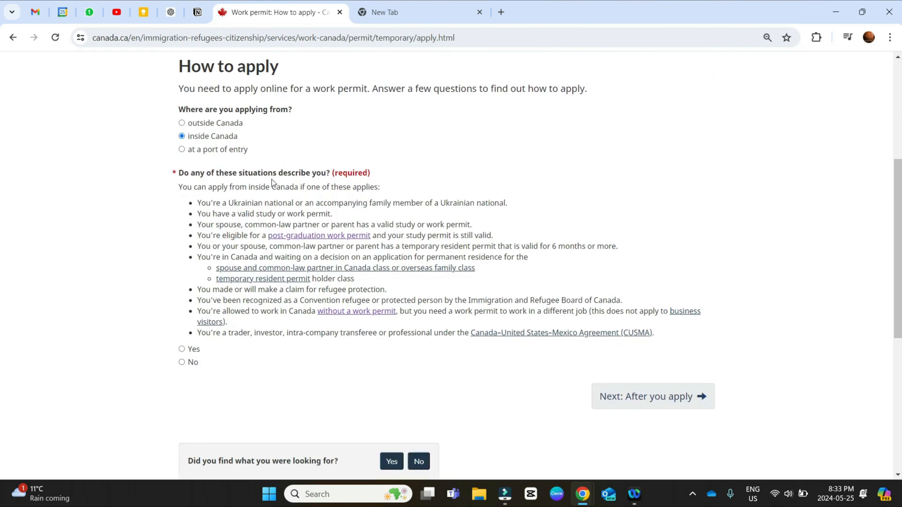
drag(195, 216, 337, 216)
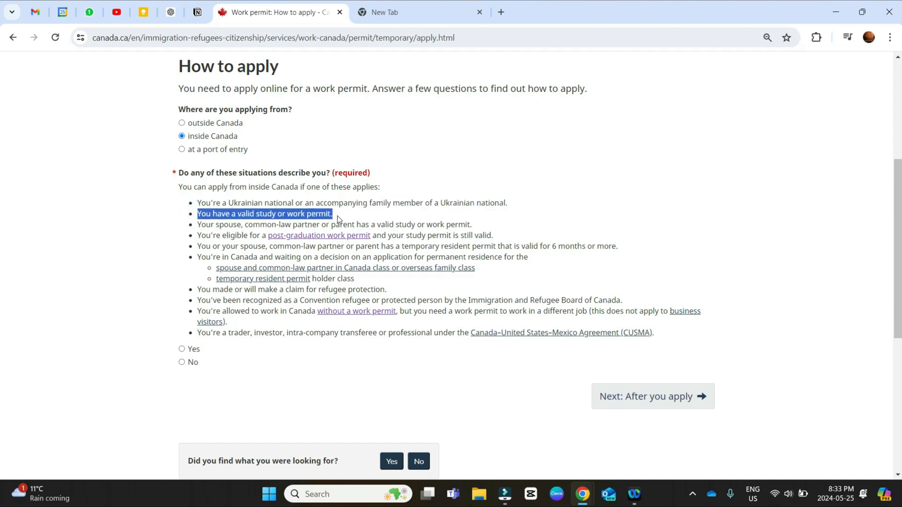
click(182, 349)
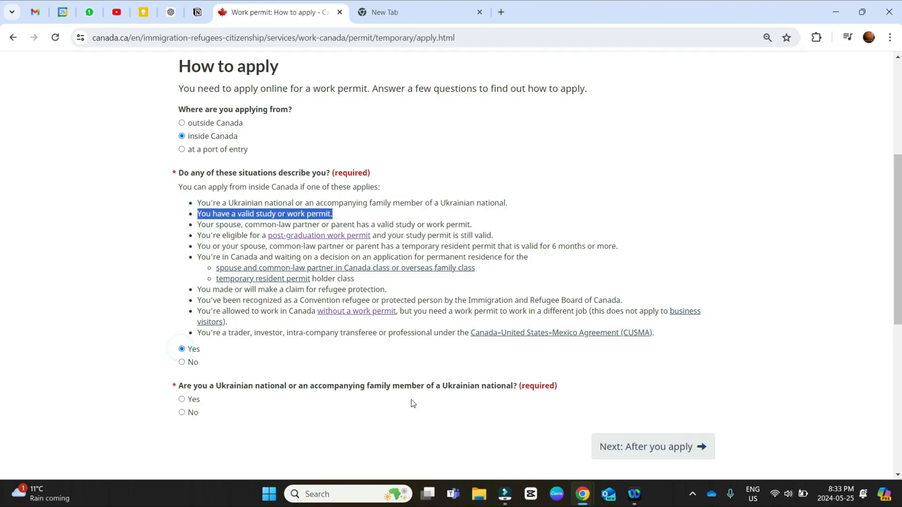
scroll(188, 408, down, 2)
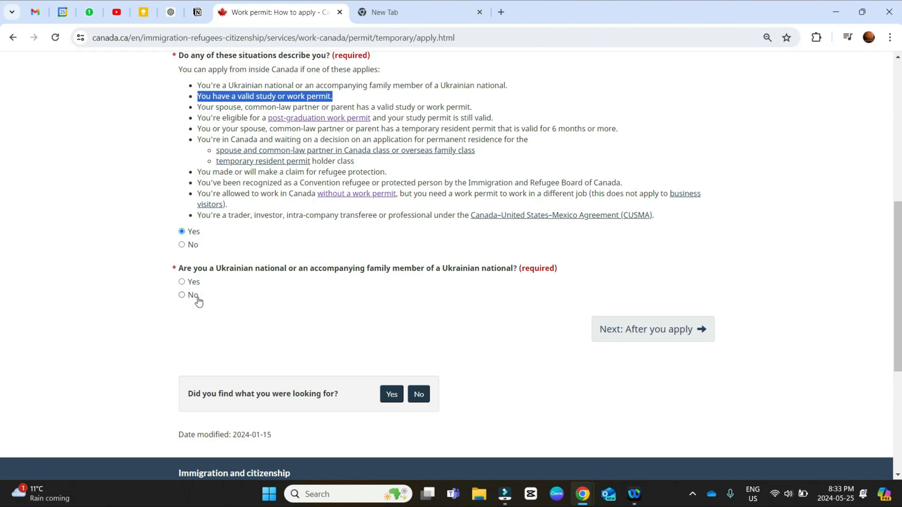
click(182, 295)
Step: Review the online application instructions for inside Canada, covering required items, the instruction guide, priority processing and preparing answers for the online tool
scroll(235, 216, down, 3)
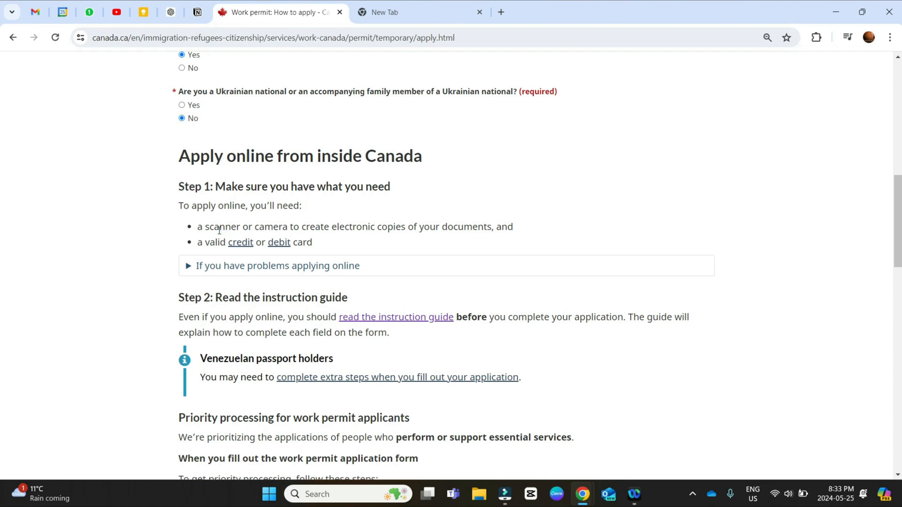
scroll(219, 233, down, 1)
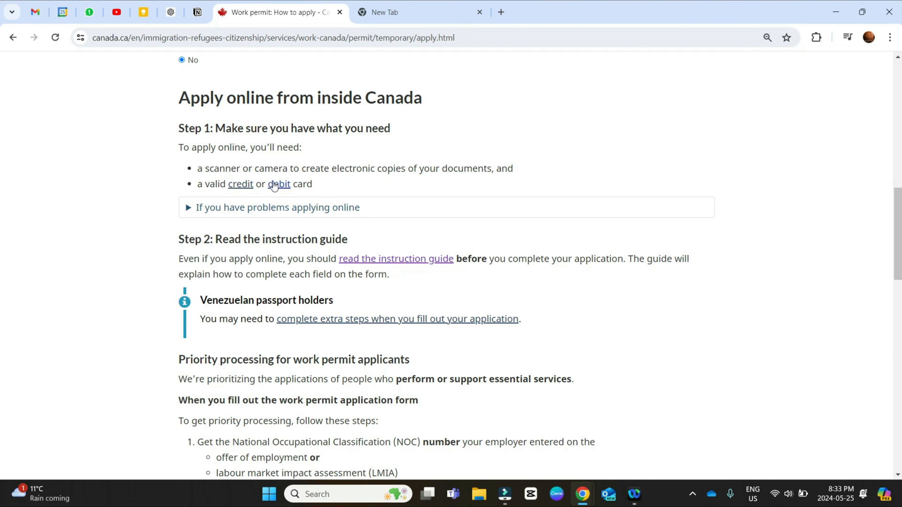
scroll(323, 202, down, 1)
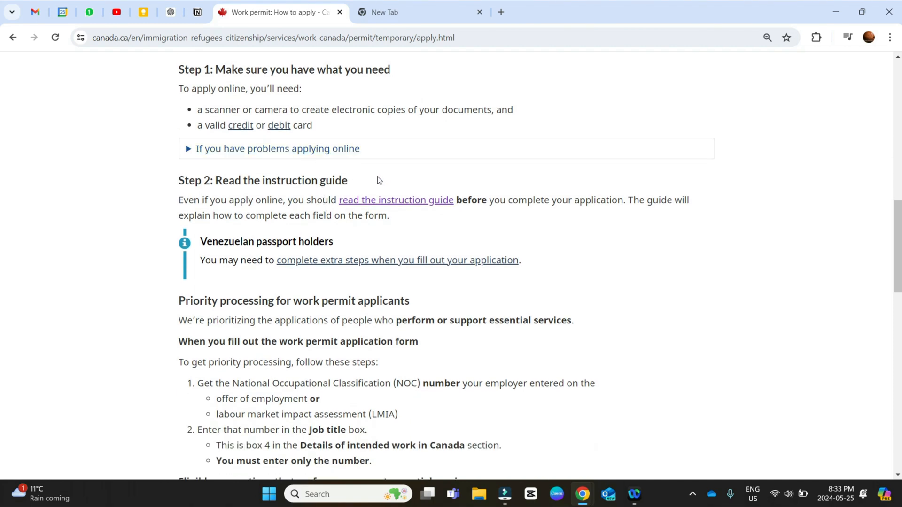
scroll(379, 178, down, 1)
scroll(348, 175, down, 2)
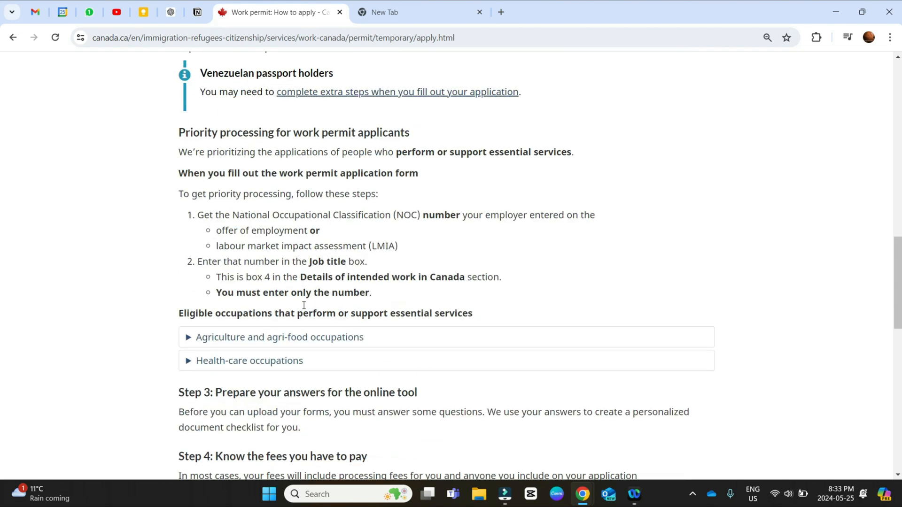
scroll(347, 271, down, 1)
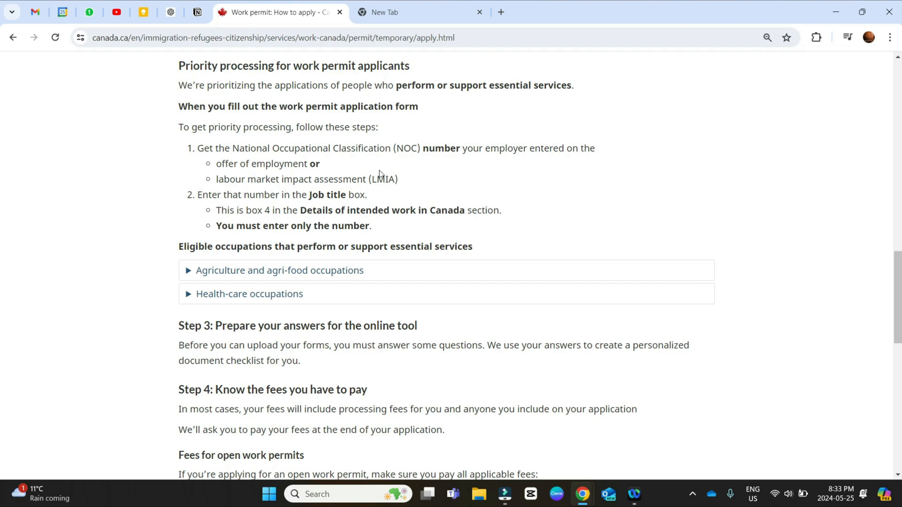
scroll(336, 179, down, 2)
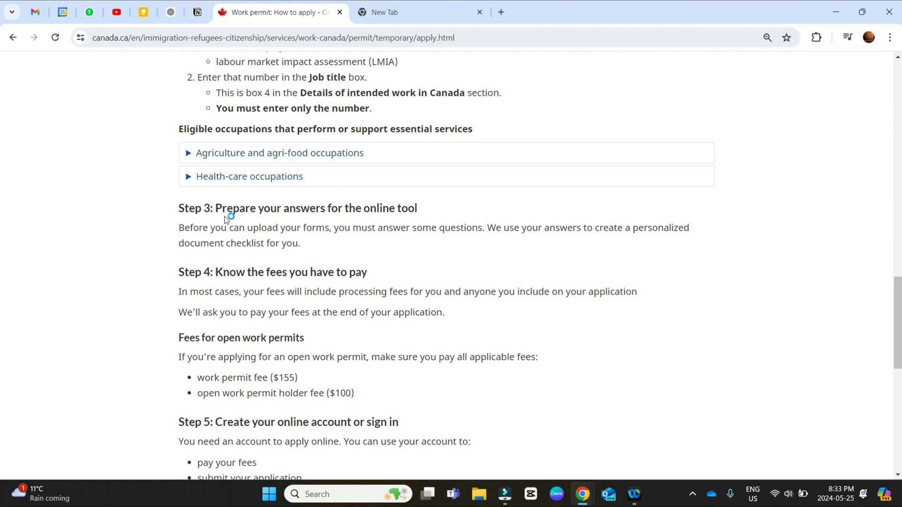
Step: Review the open work permit fees and open the page for creating an account or signing in
scroll(226, 219, down, 1)
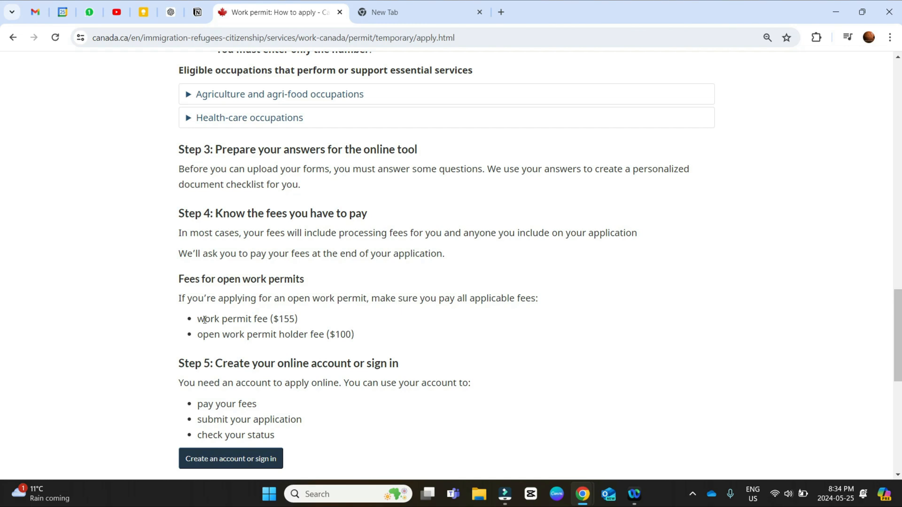
scroll(373, 340, down, 1)
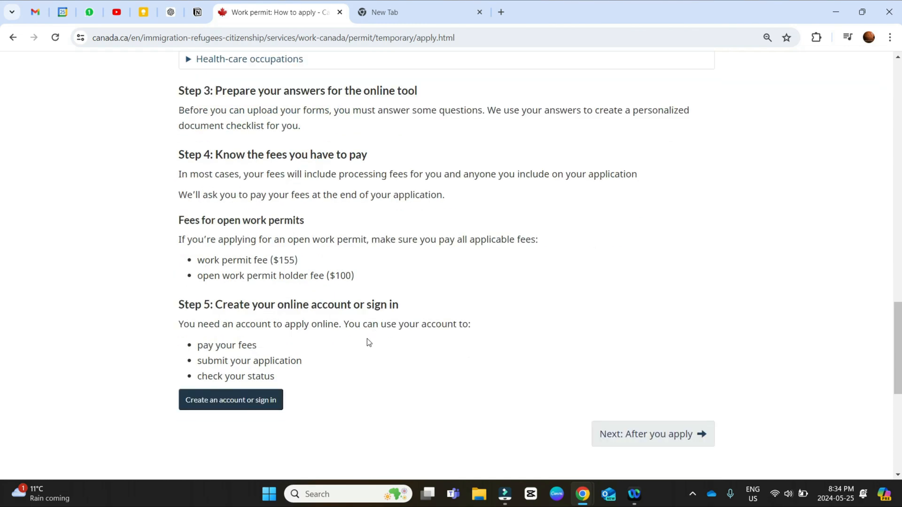
scroll(235, 310, down, 1)
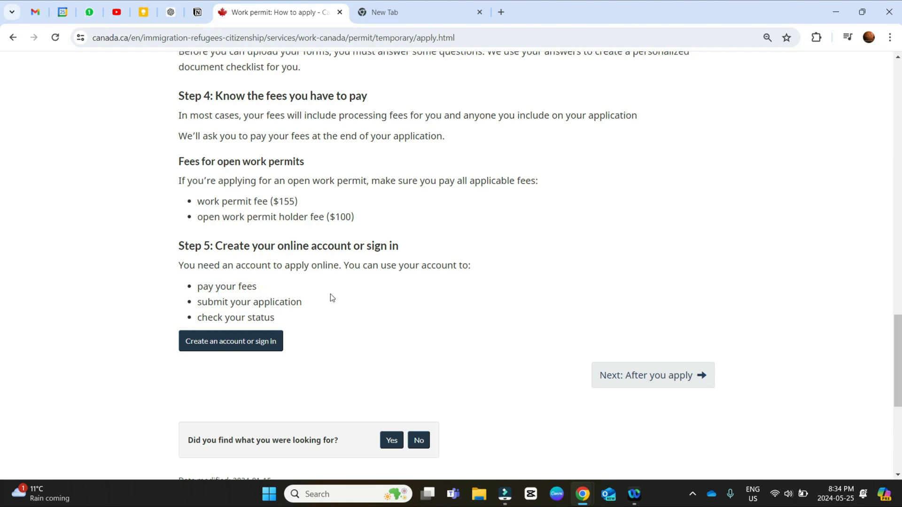
click(228, 346)
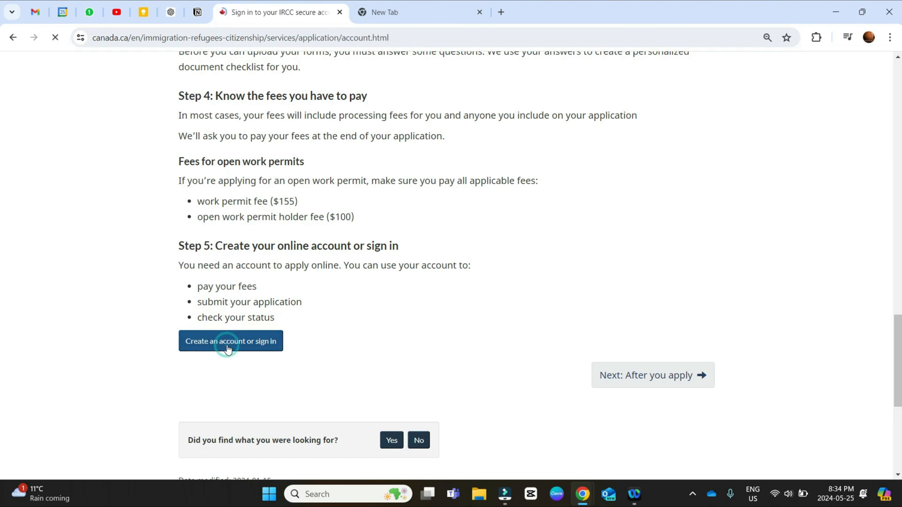
Step: Review the IRCC secure account sign-in page and open the registration page for a new account
scroll(240, 205, down, 5)
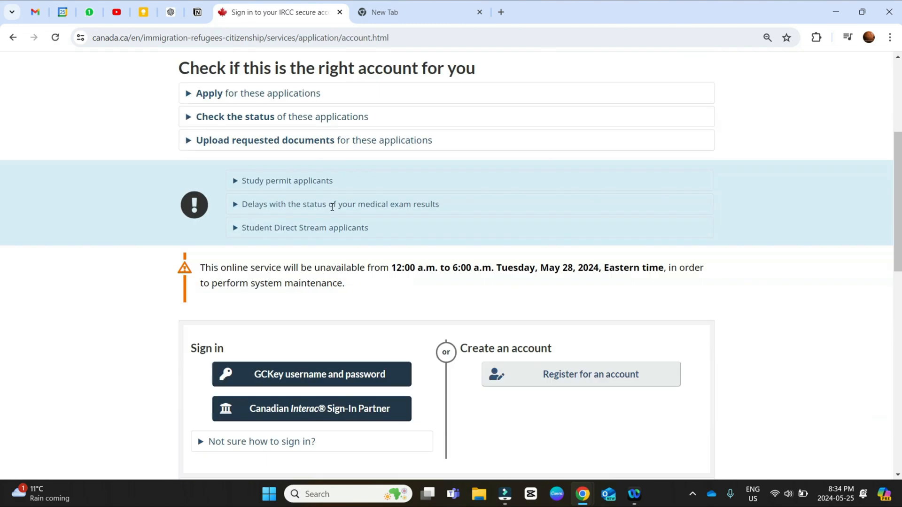
scroll(329, 276, up, 1)
scroll(389, 298, down, 3)
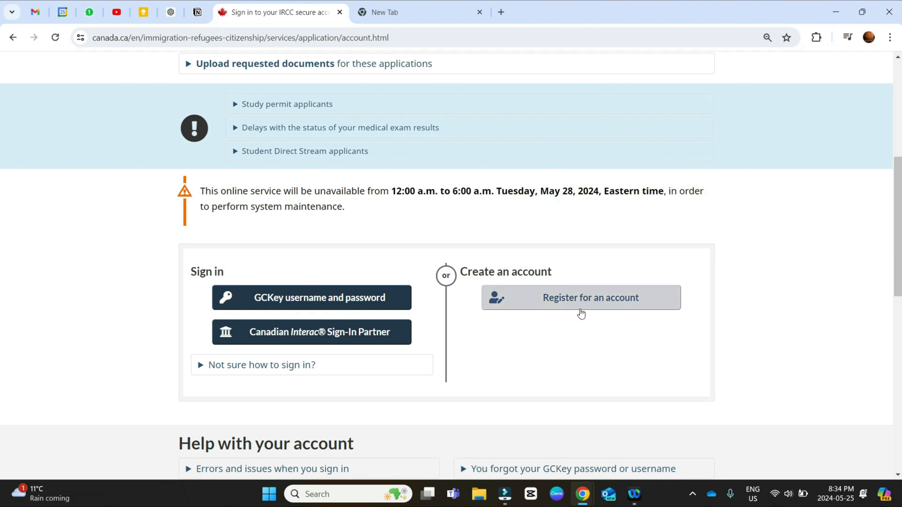
click(619, 307)
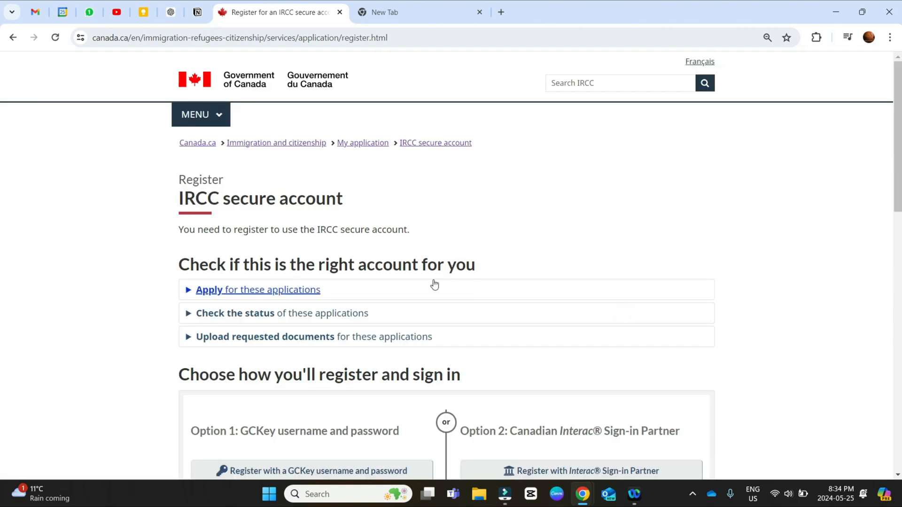
Step: Show the instructions for applicants without a GCKey and start registering with a GCKey username and password
scroll(435, 284, down, 3)
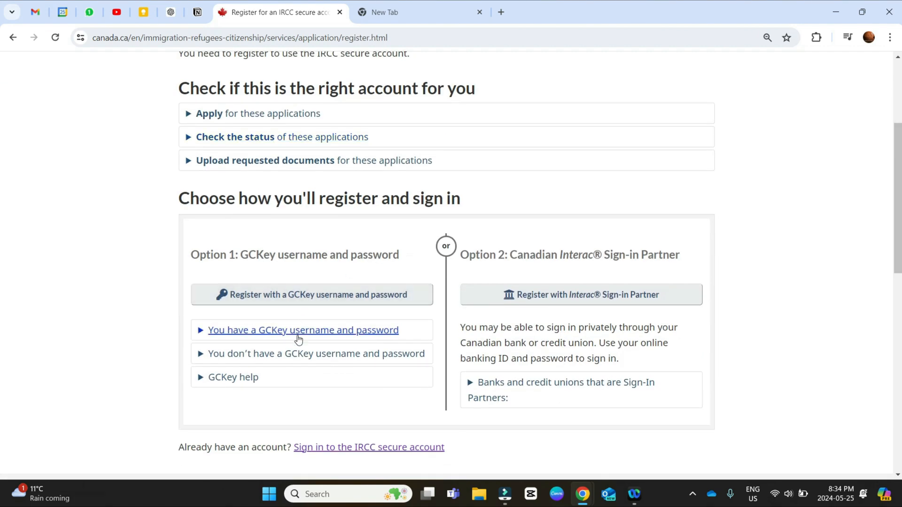
click(258, 356)
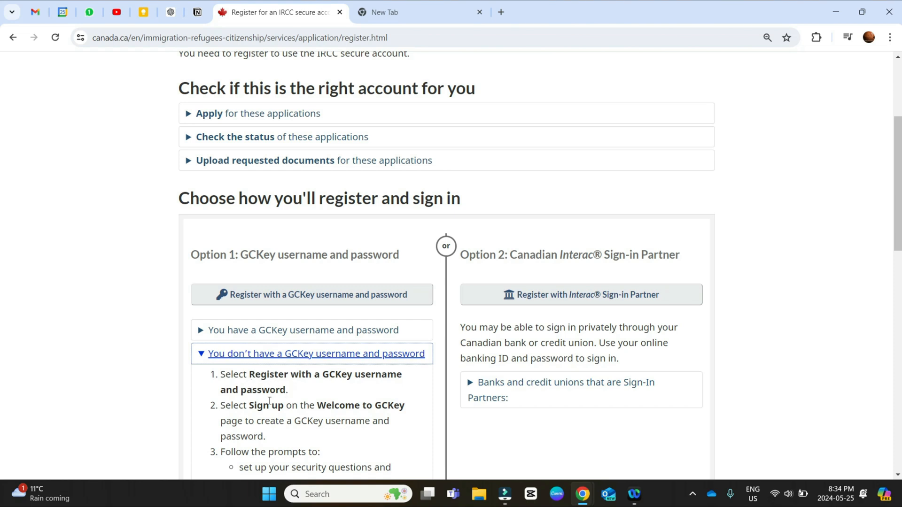
click(289, 300)
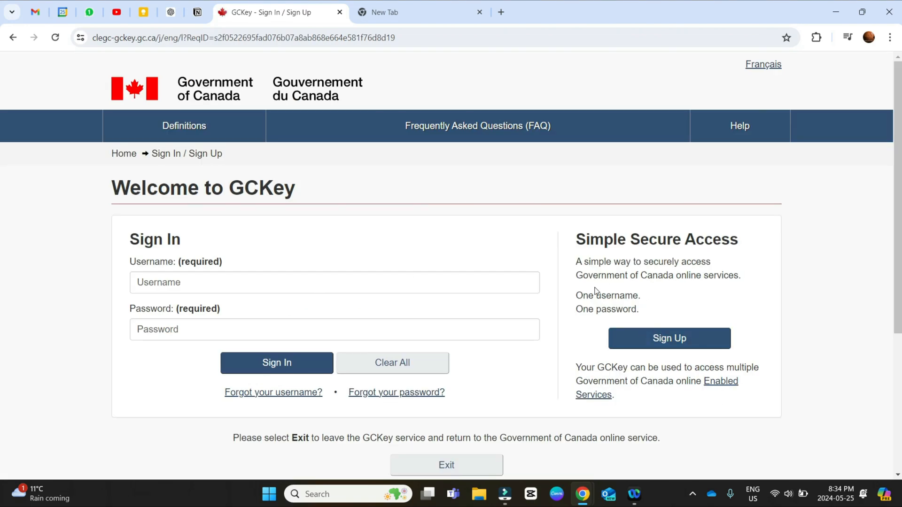
Step: Begin signing up for a new GCKey and accept its Terms and Conditions of Use
scroll(560, 333, down, 1)
scroll(560, 333, down, 2)
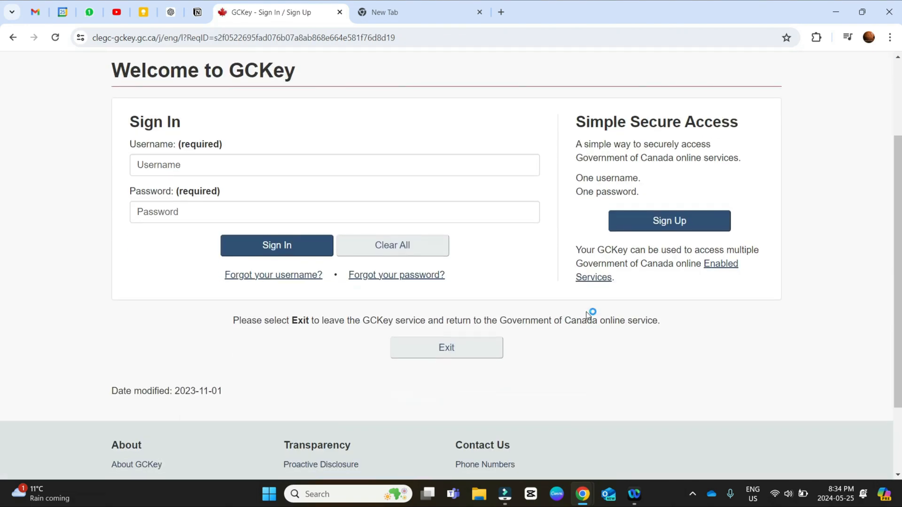
click(652, 229)
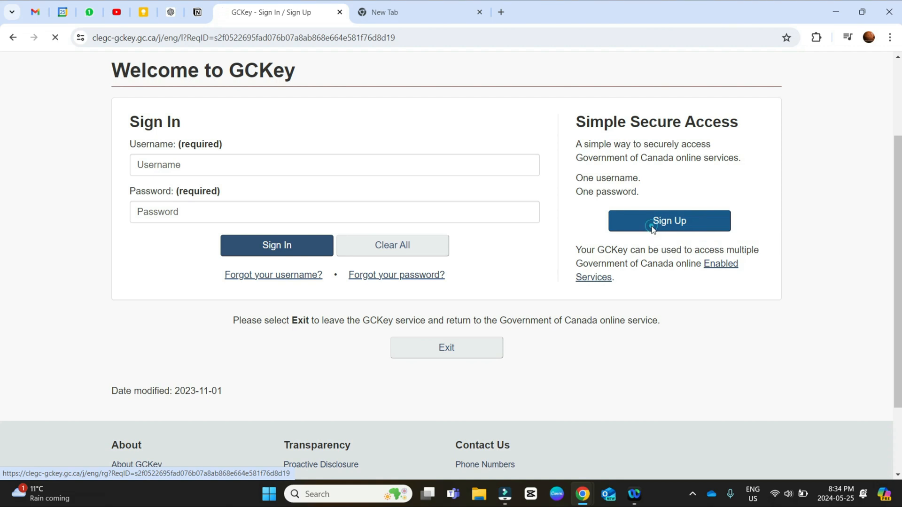
click(274, 350)
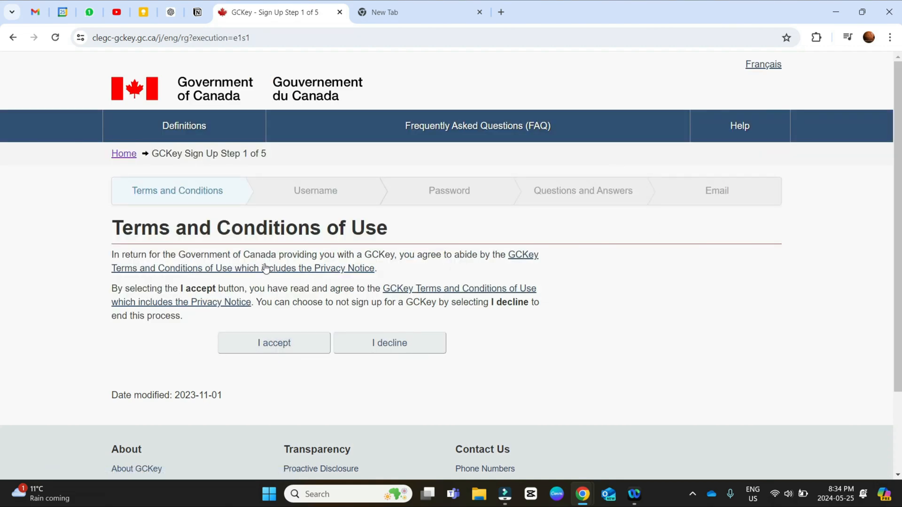
click(268, 342)
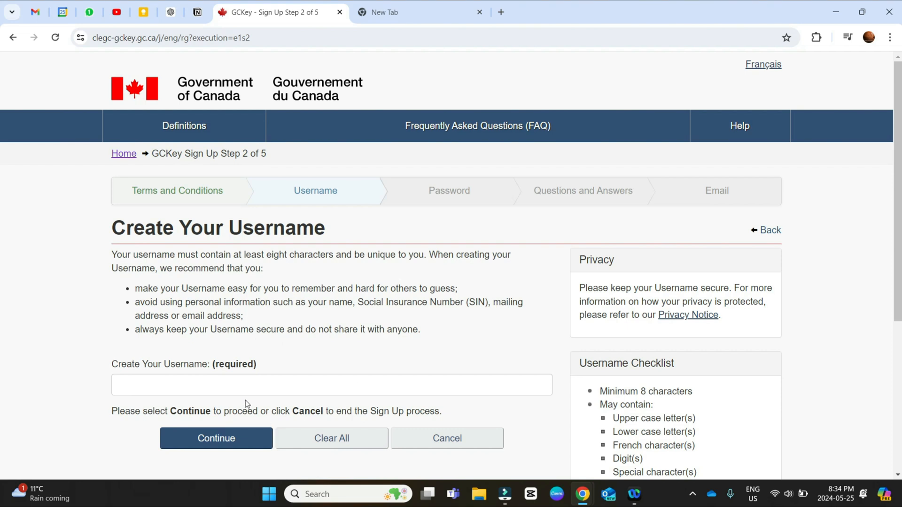
Step: Enter a new GCKey username of at least eight characters and continue to the password stage
scroll(246, 407, down, 2)
click(253, 270)
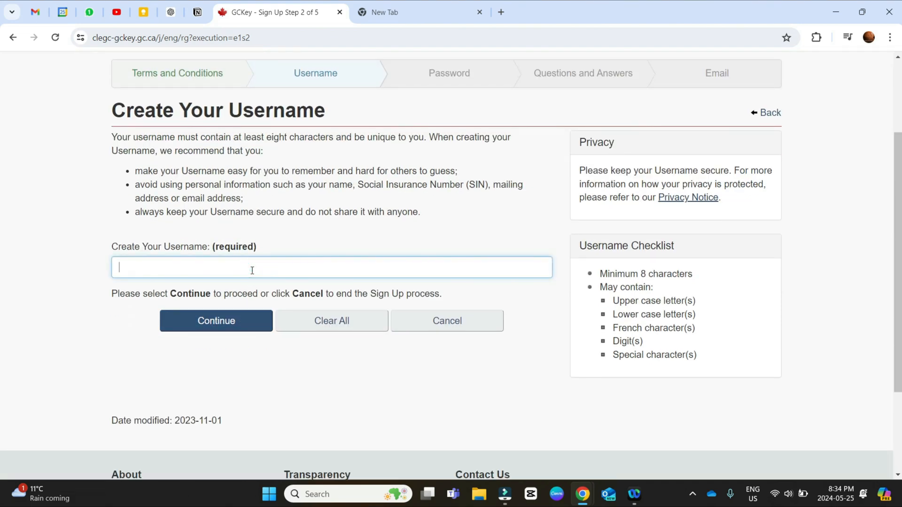
text(ParthP12323)
key(BackSpace)
text(45)
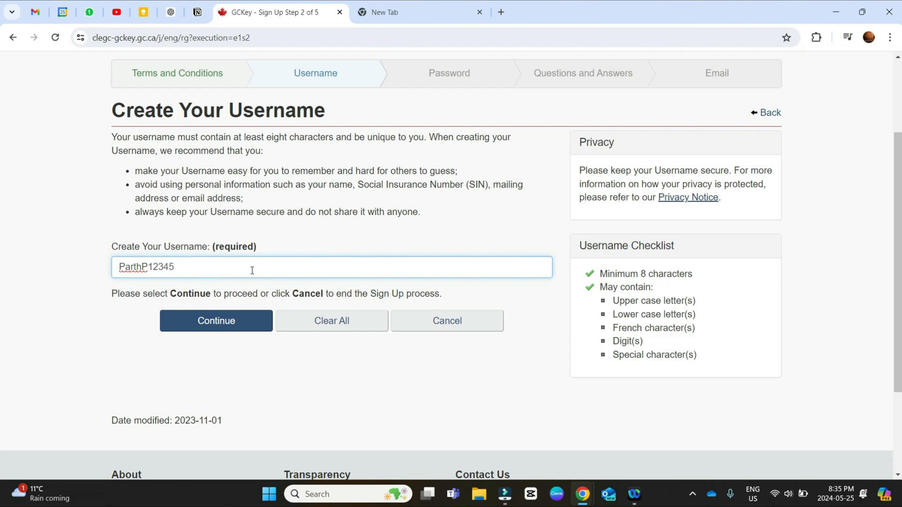
click(220, 327)
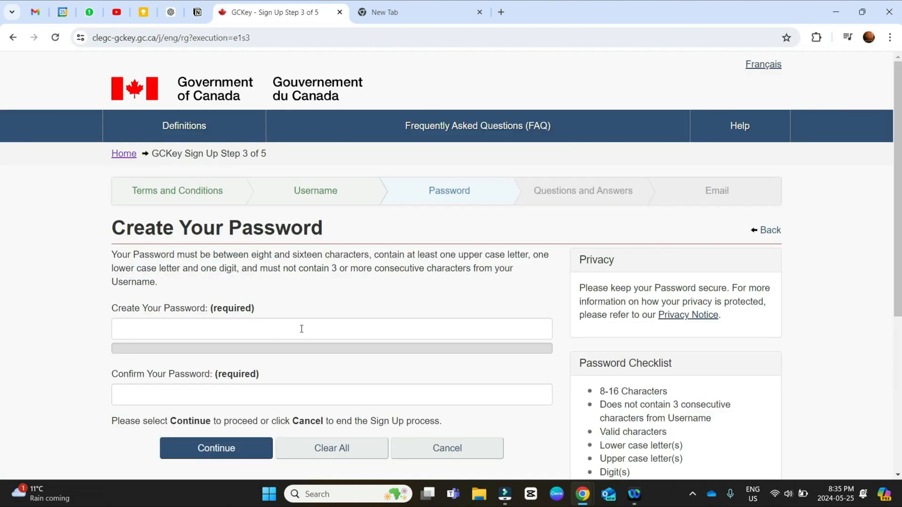
Step: Review the password requirements and the remaining Questions and Answers and Email stages of the GCKey sign-up
scroll(423, 326, down, 3)
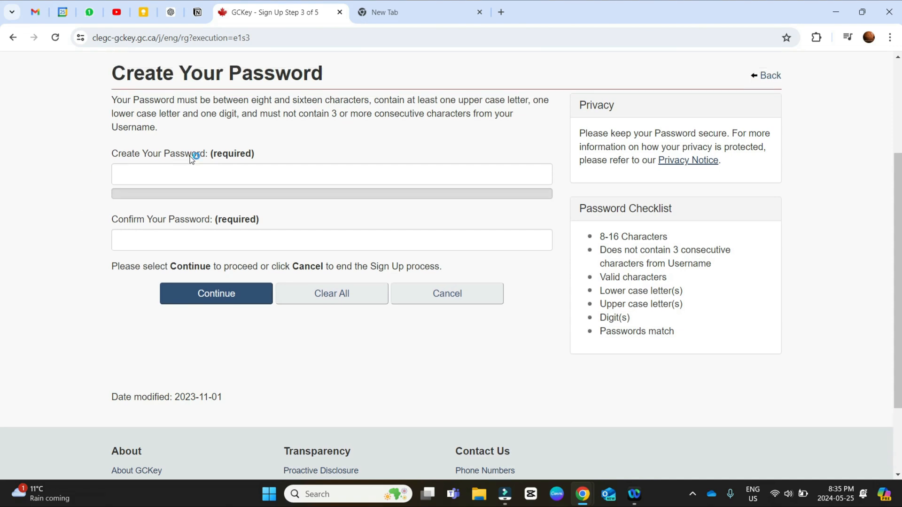
scroll(437, 234, up, 3)
click(569, 199)
click(571, 200)
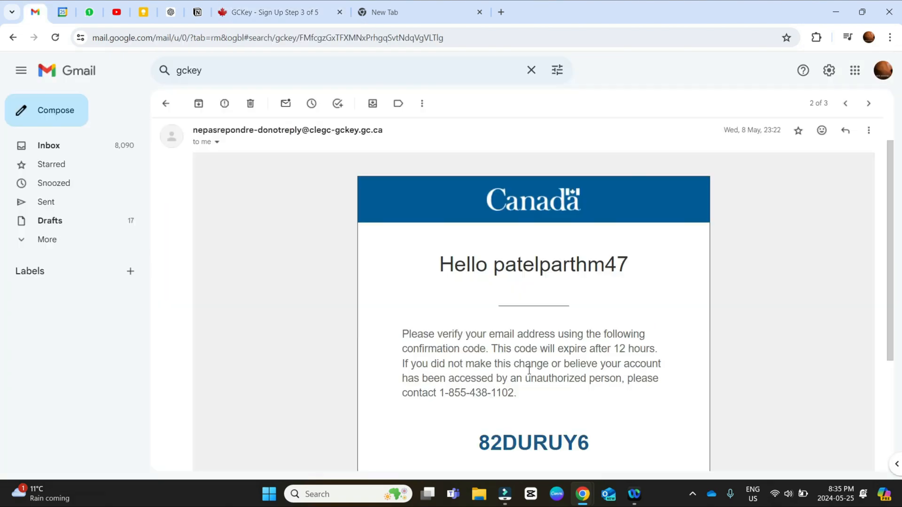
Step: Switch to Gmail to view the GCKey email verification message, and return to the GCKey sign-up page
scroll(528, 374, up, 1)
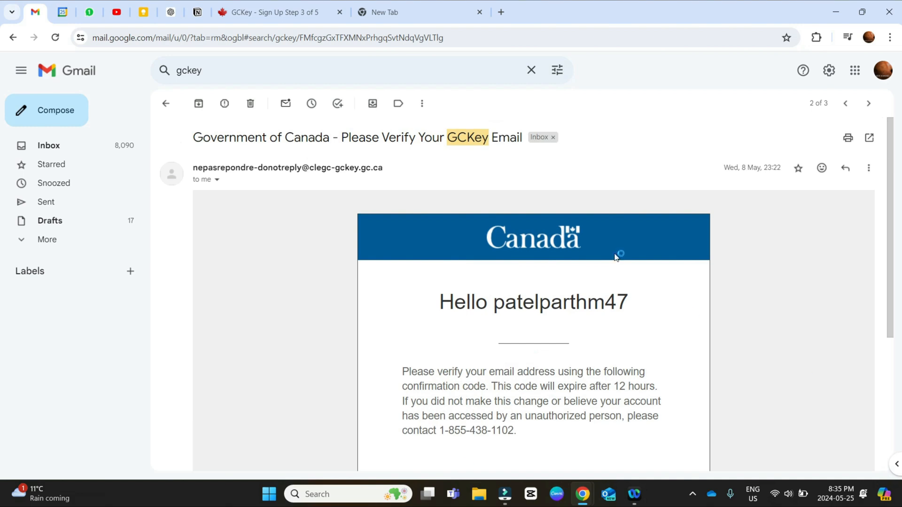
scroll(578, 462, down, 4)
scroll(543, 439, up, 1)
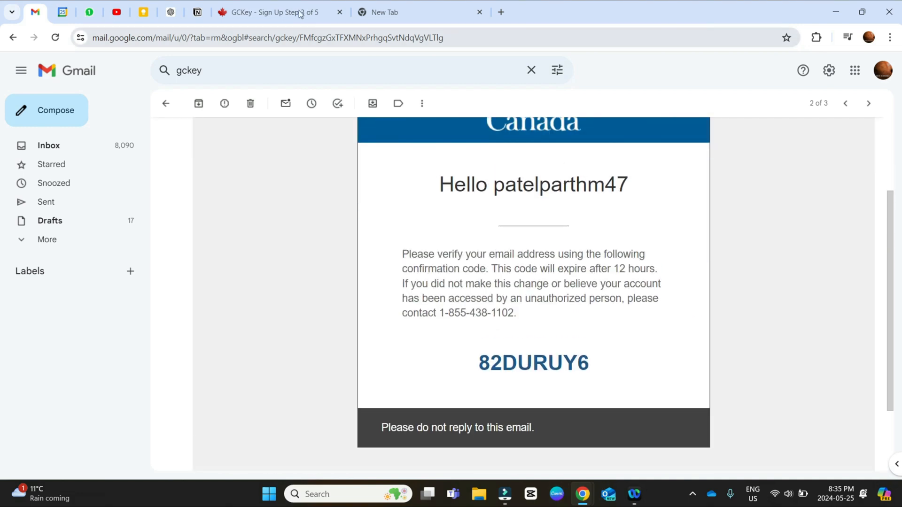
click(298, 9)
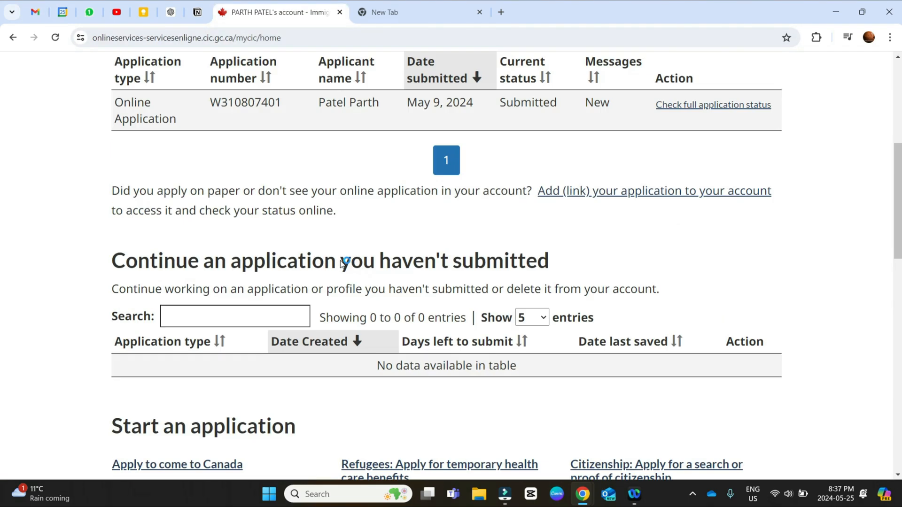
scroll(341, 260, up, 2)
scroll(341, 260, up, 2)
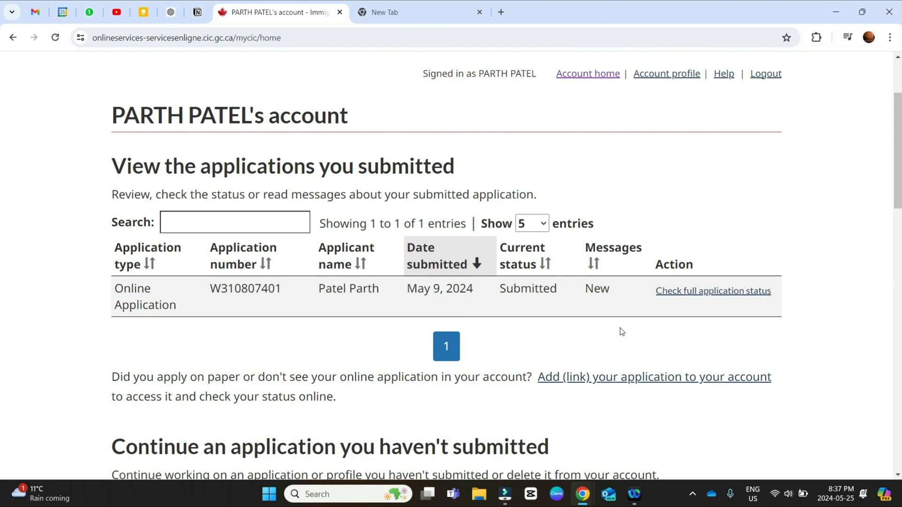
Step: From the account home's Start an application section, open Apply to come to Canada
scroll(522, 300, down, 5)
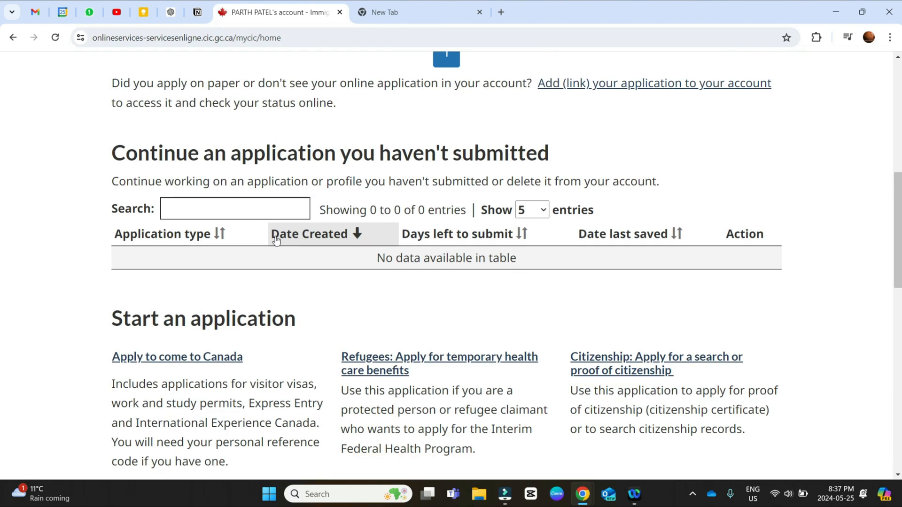
scroll(263, 339, down, 2)
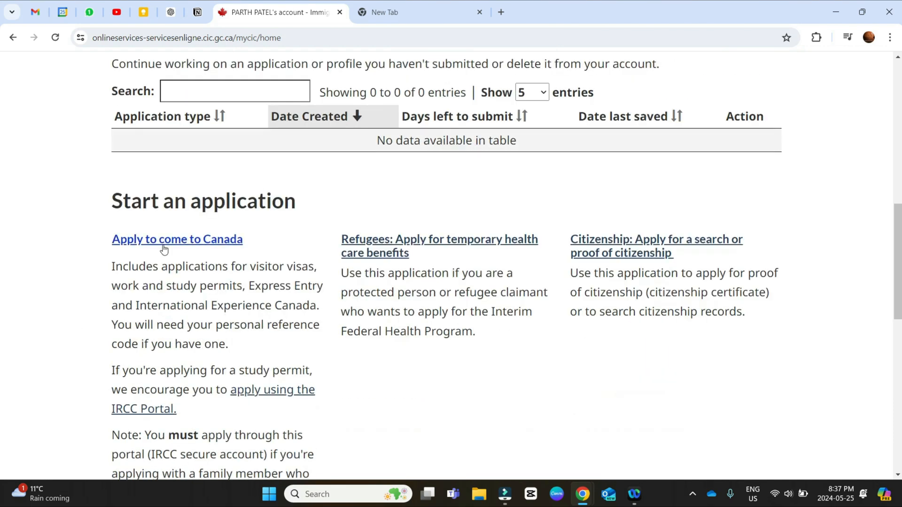
click(187, 242)
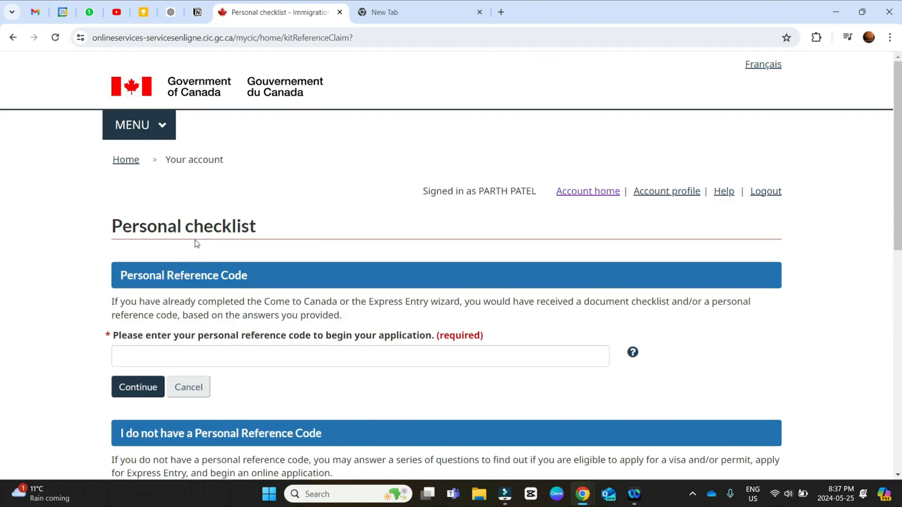
Step: Start the visitor visa, study and/or work permit eligibility questionnaire without a personal reference code
scroll(52, 260, down, 2)
scroll(169, 207, down, 1)
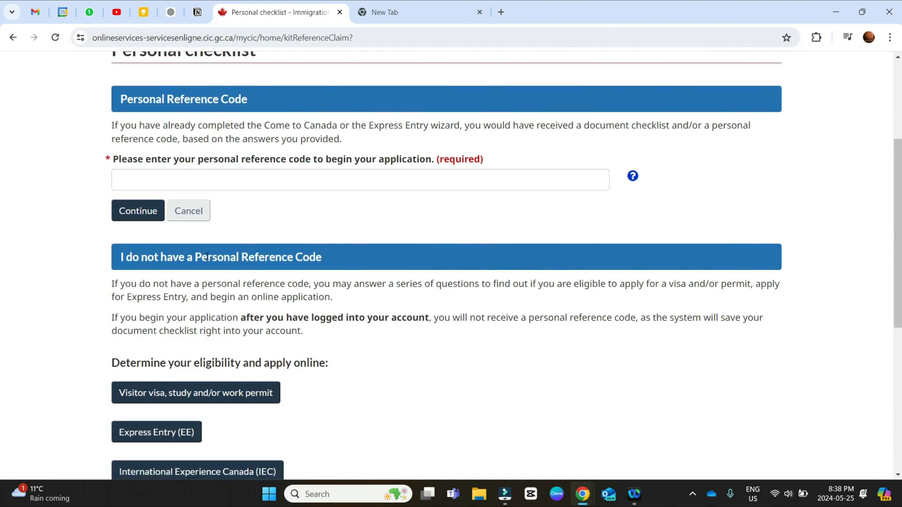
scroll(205, 256, down, 2)
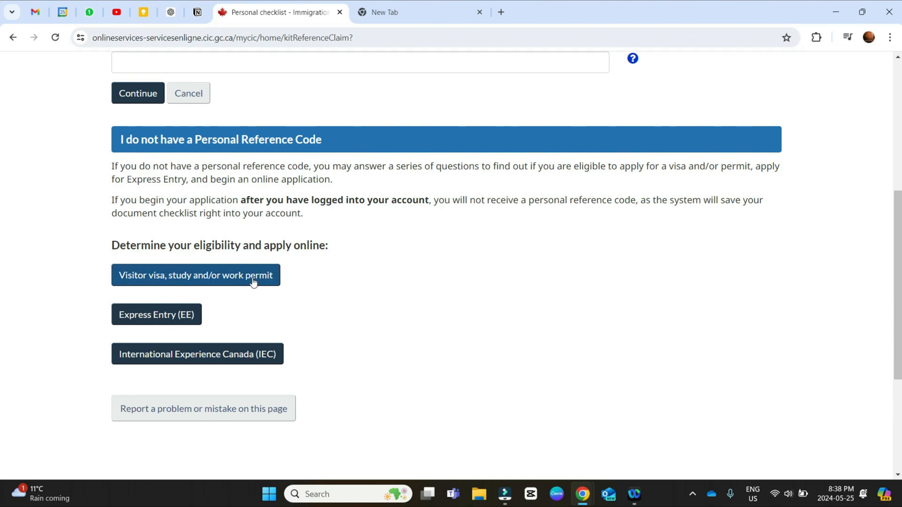
click(185, 281)
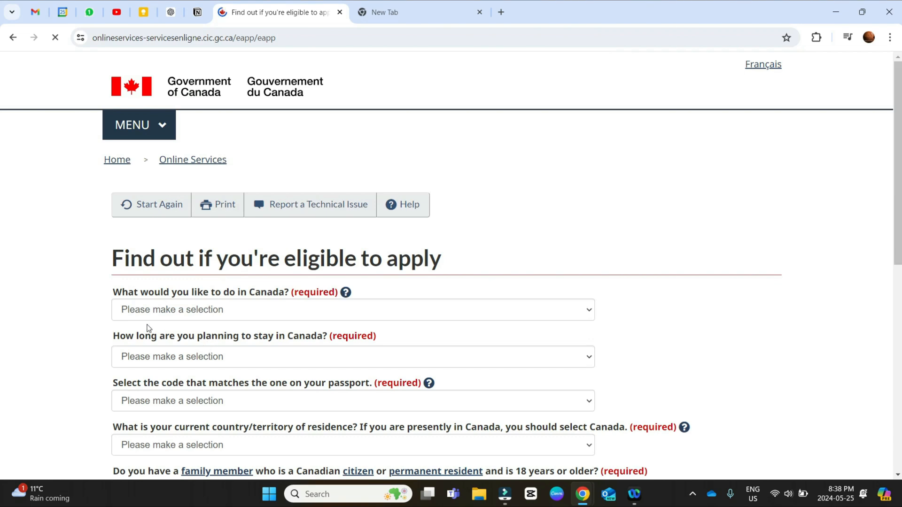
Step: Answer Work as the purpose in Canada and Temporarily - more than 6 months as the planned stay
scroll(155, 315, down, 1)
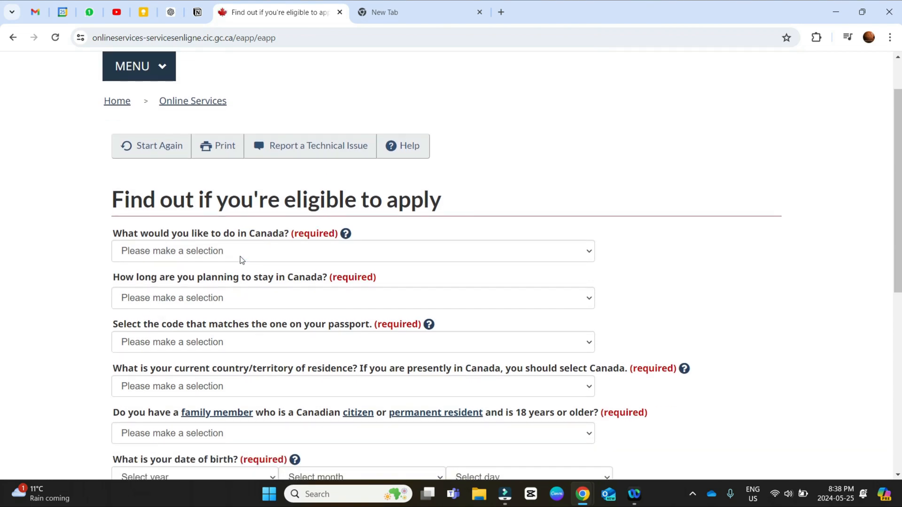
scroll(199, 262, down, 2)
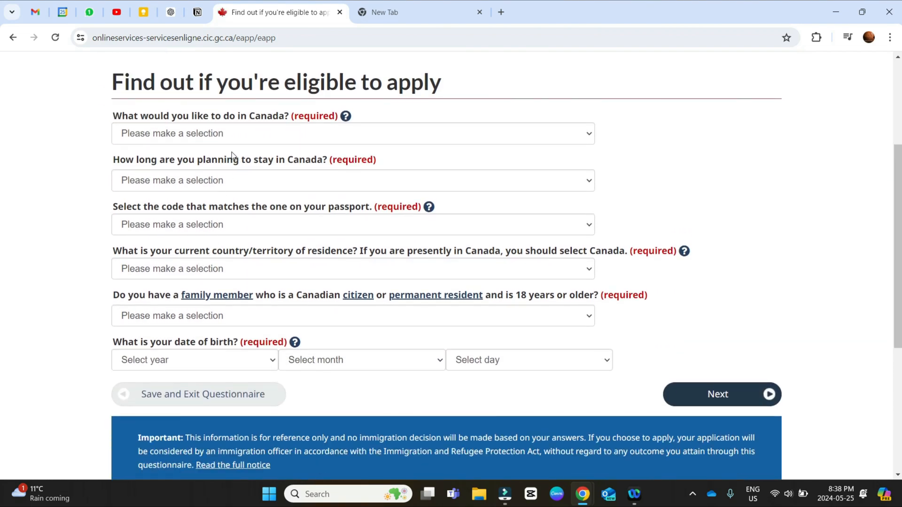
click(214, 136)
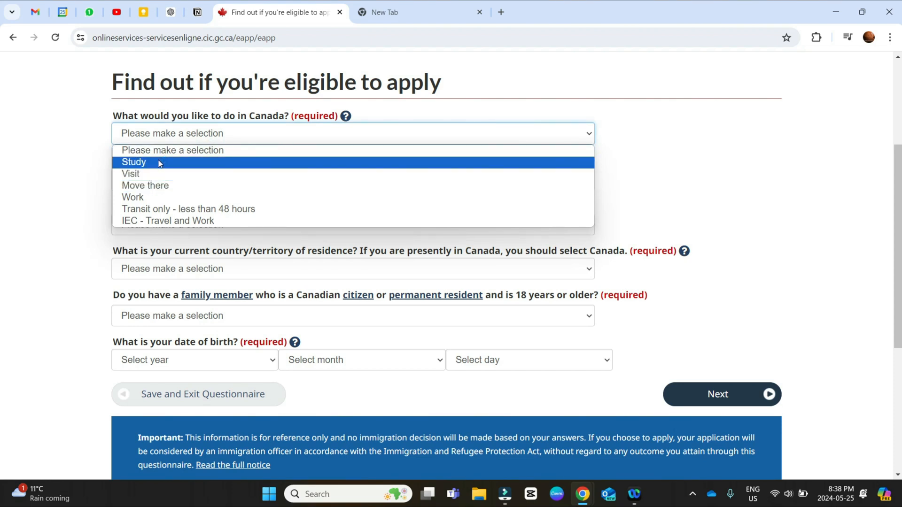
click(169, 197)
click(184, 187)
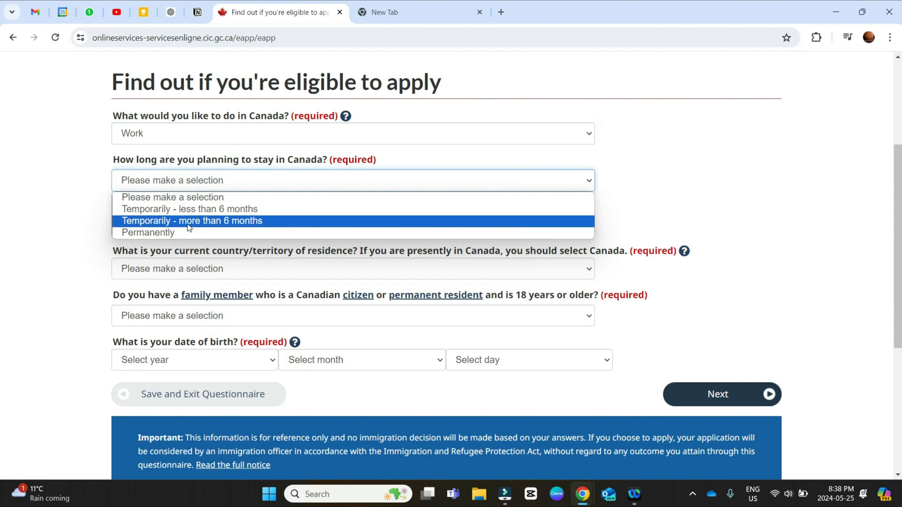
click(189, 222)
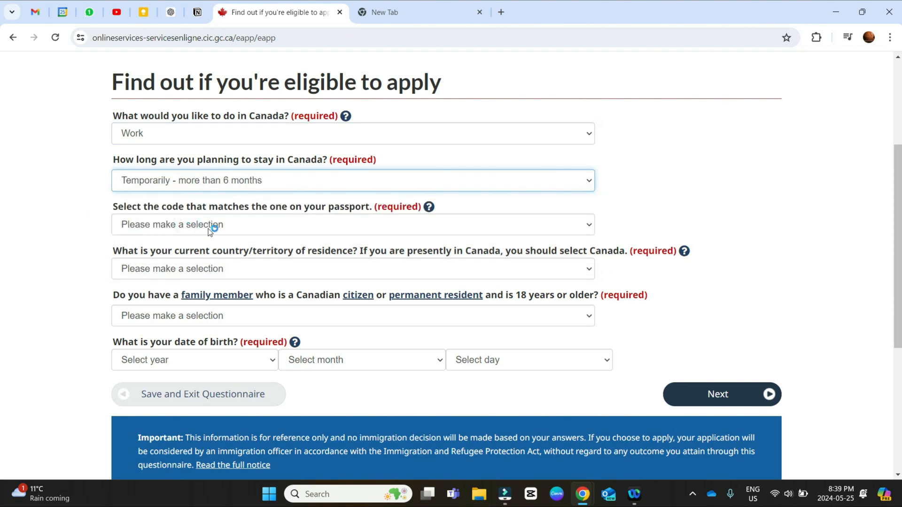
Step: Select IND (India) as the code matching the passport
click(209, 227)
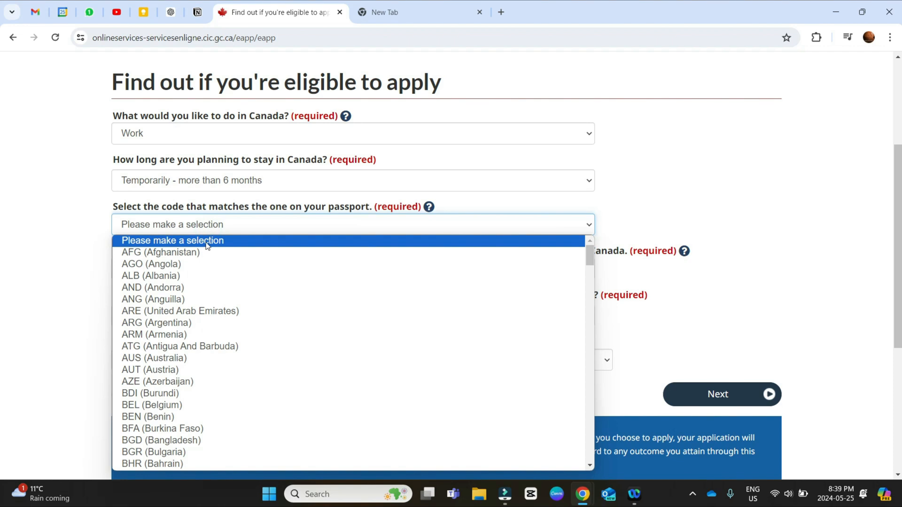
text(in)
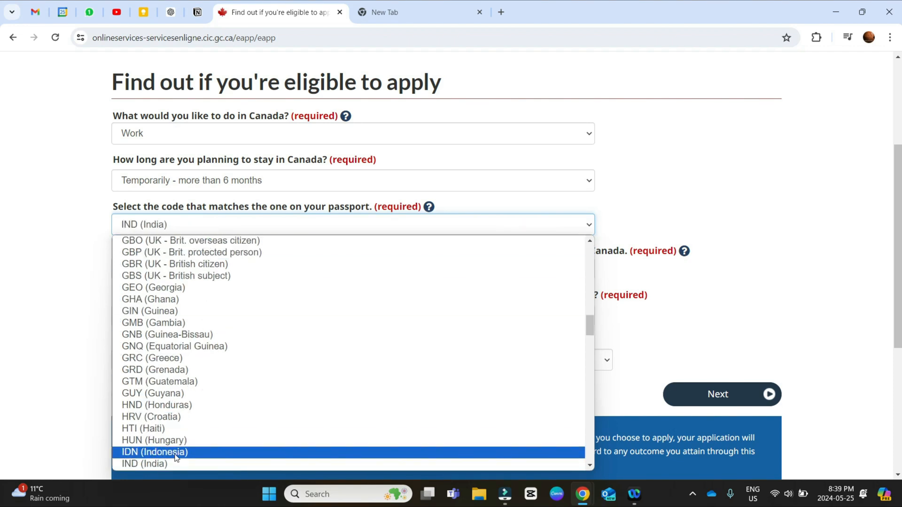
click(172, 463)
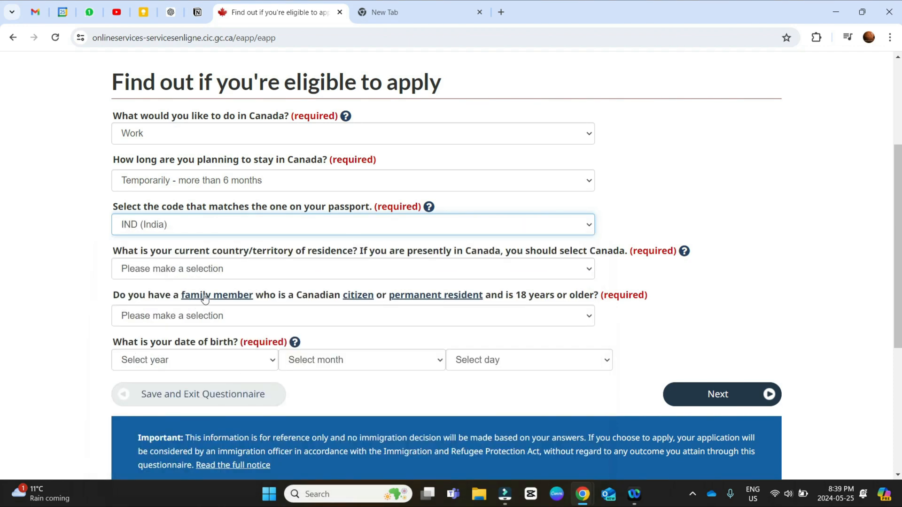
Step: Set Canada as the current country of residence and answer No to having an adult Canadian citizen or permanent resident family member
click(200, 270)
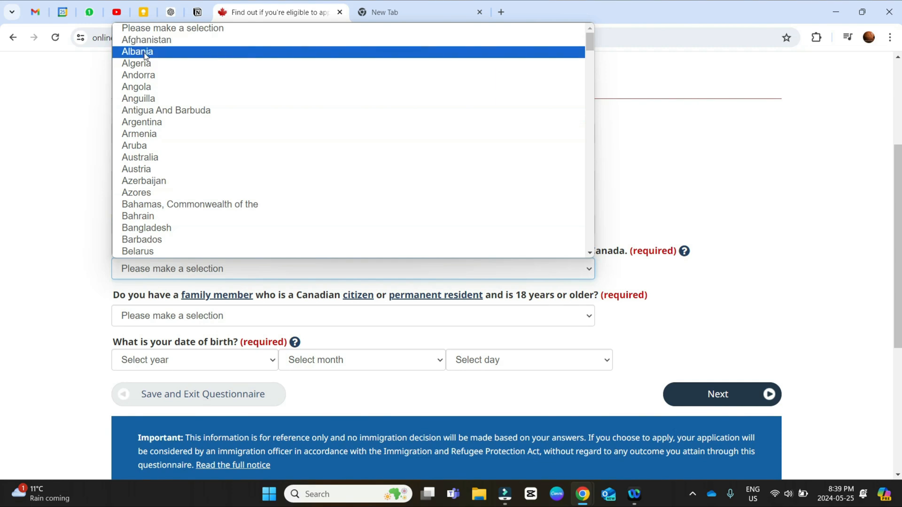
key(Down)
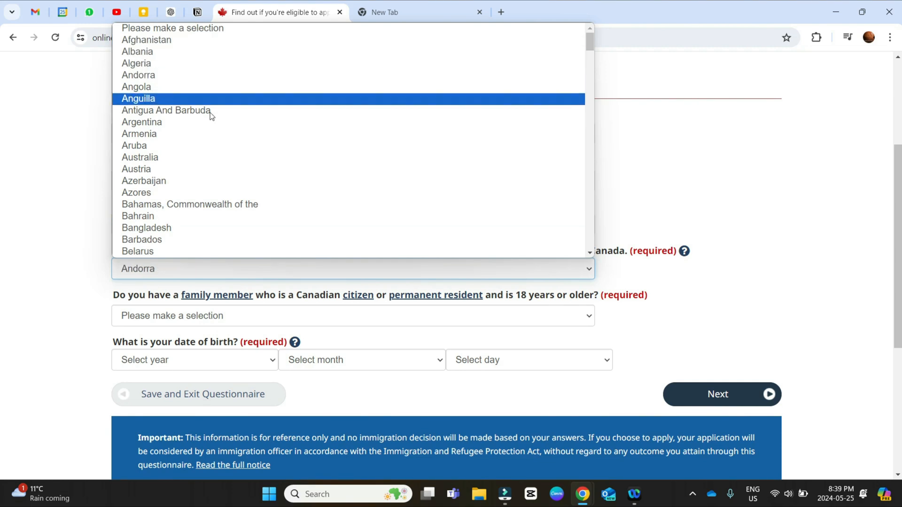
click(79, 282)
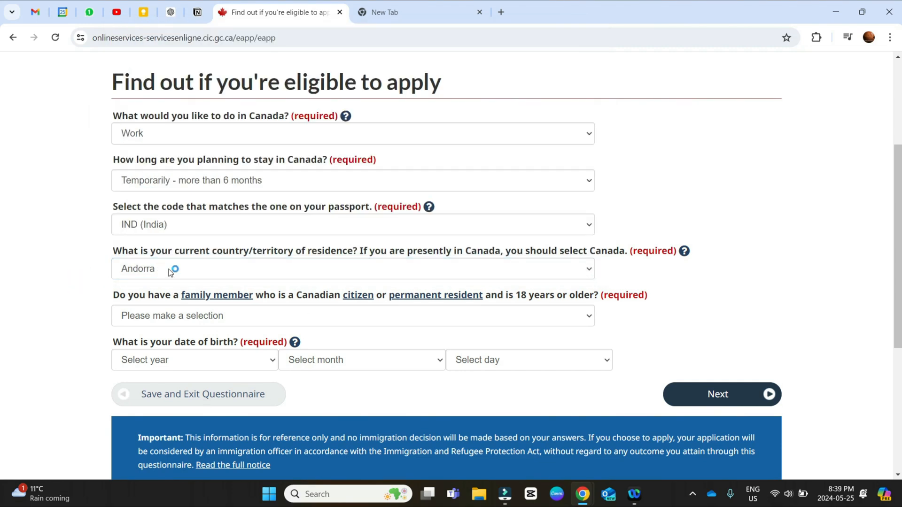
click(171, 270)
key(c)
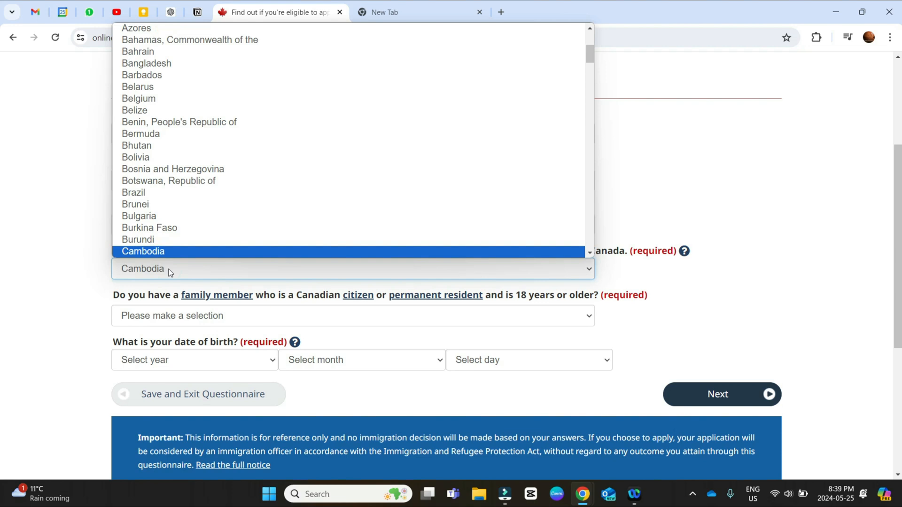
scroll(153, 256, down, 1)
click(151, 253)
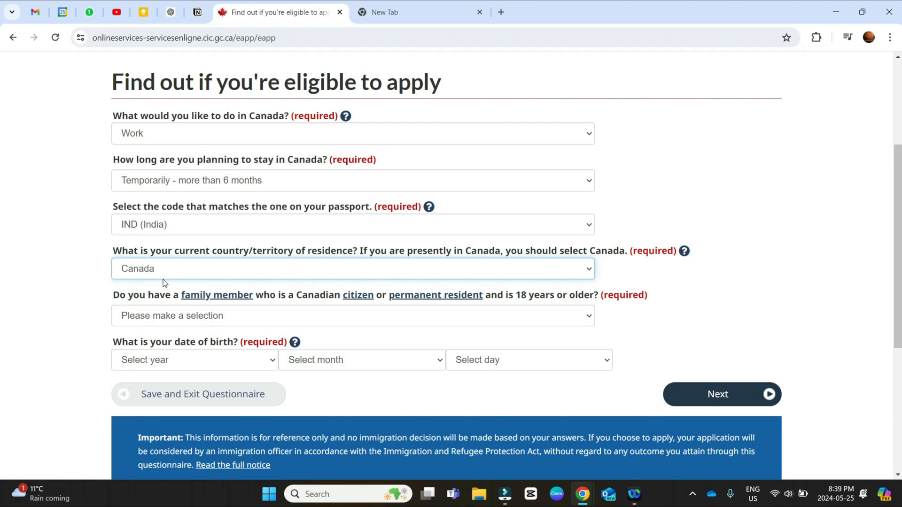
click(178, 316)
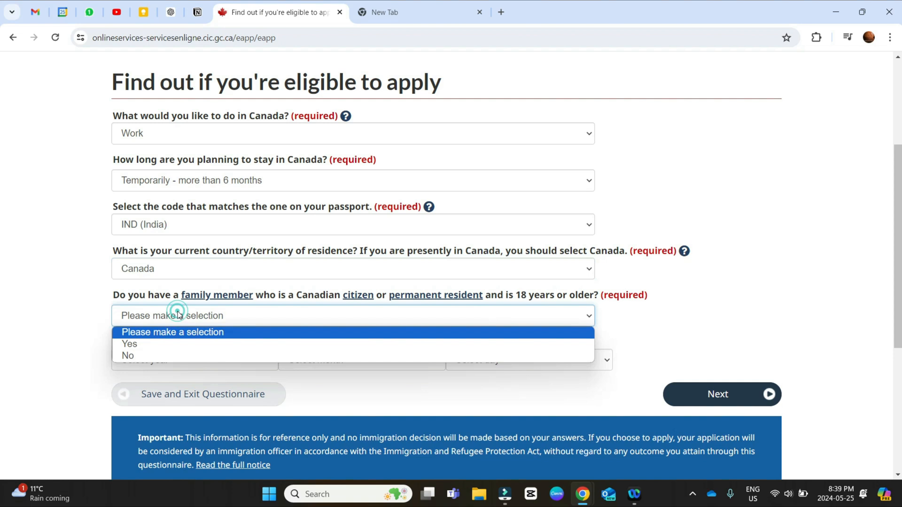
click(165, 356)
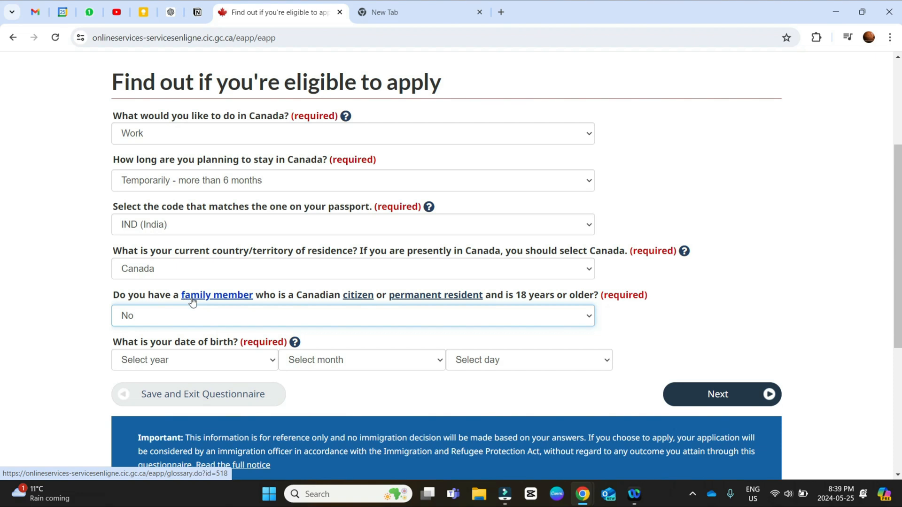
Step: Enter the applicant's year, month and day of birth and continue to the next question
click(255, 365)
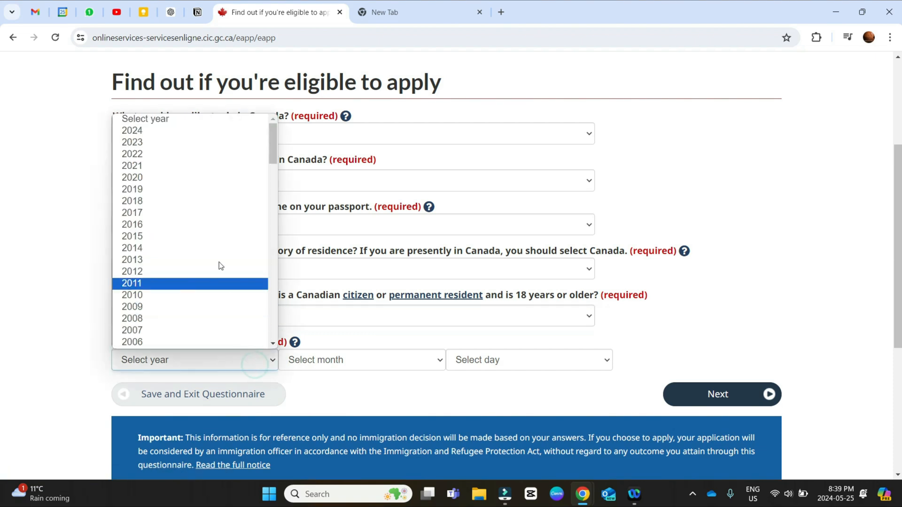
scroll(186, 205, down, 6)
scroll(183, 212, down, 2)
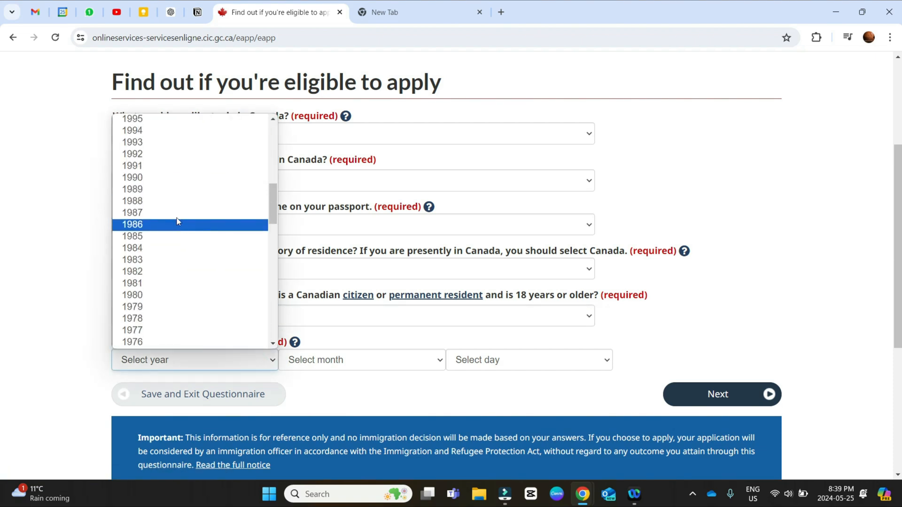
scroll(169, 139, up, 5)
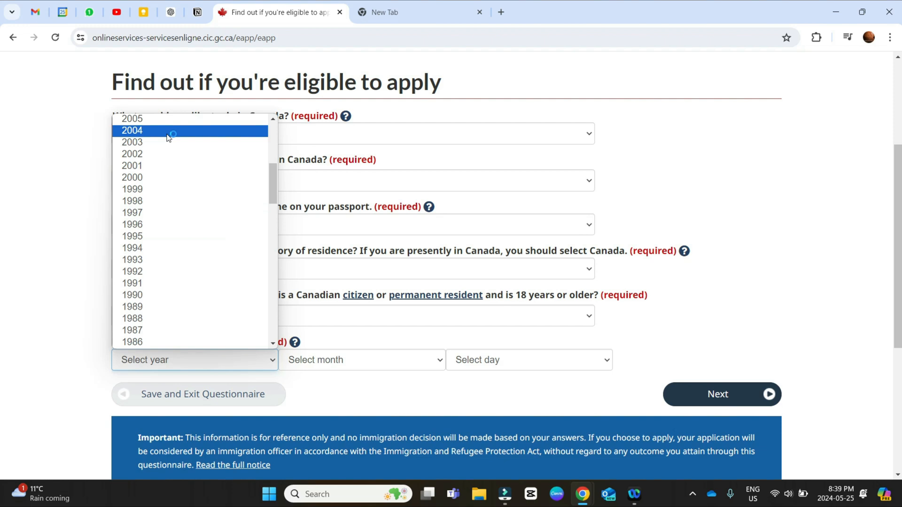
click(165, 189)
click(378, 363)
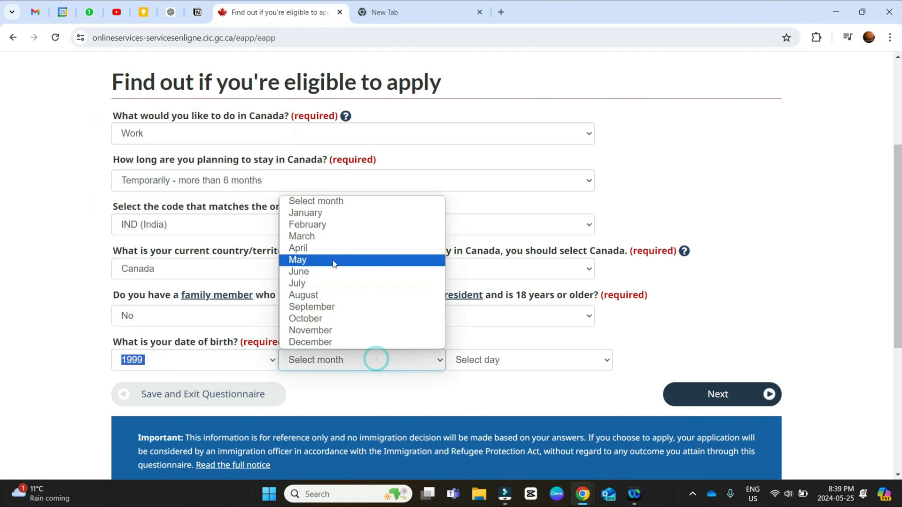
click(363, 318)
click(497, 364)
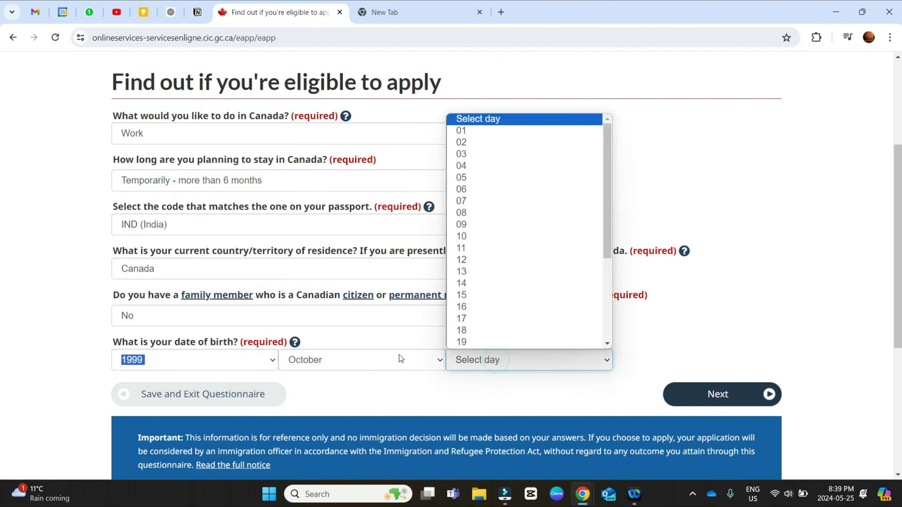
click(489, 284)
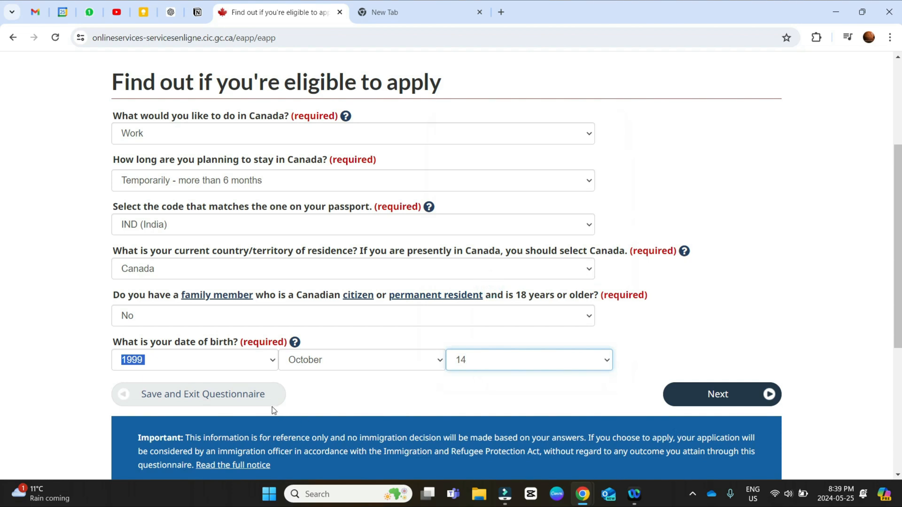
click(710, 399)
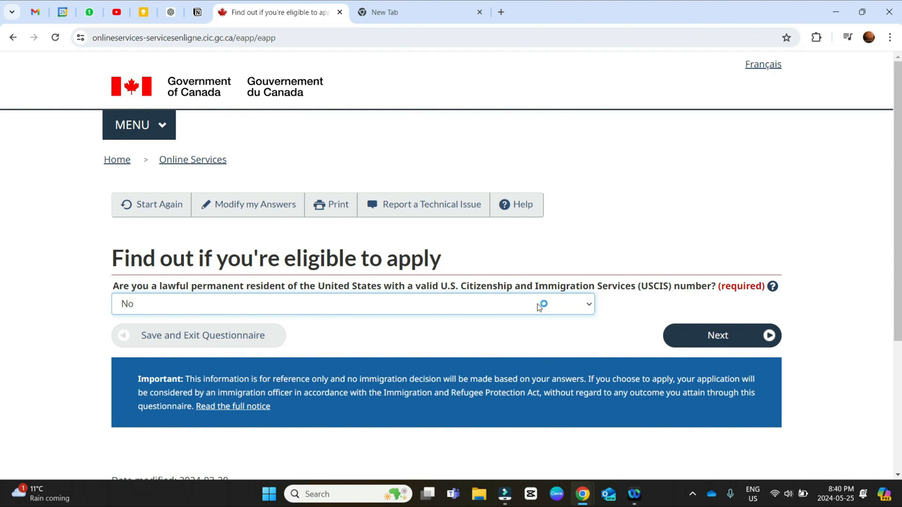
Step: Answer No to being a lawful permanent resident of the United States, and submit the current immigration status in Canada
click(716, 337)
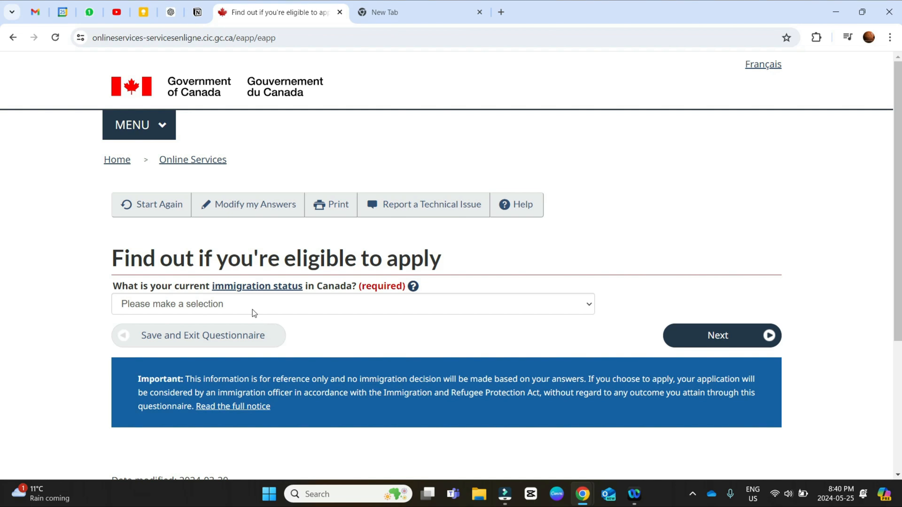
click(254, 310)
click(217, 330)
click(678, 342)
Step: Answer No to planning to work on campus and continue the questionnaire
click(249, 308)
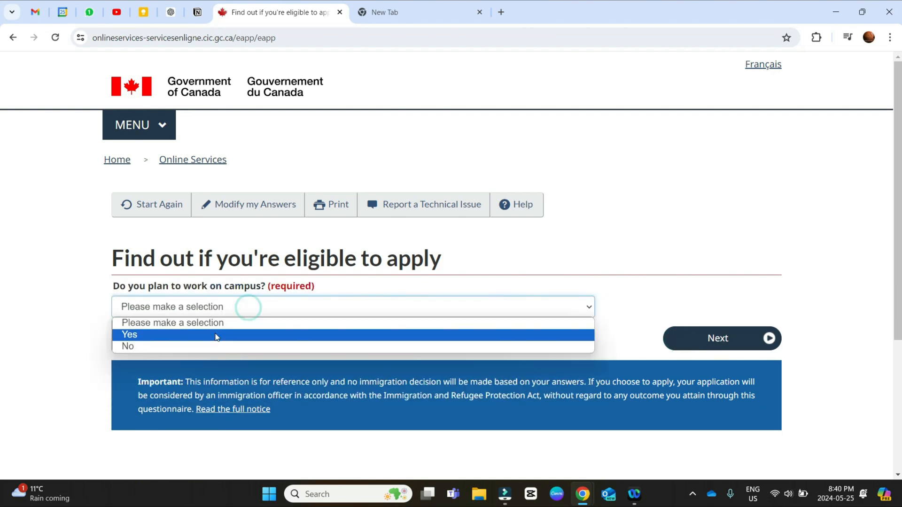
click(210, 346)
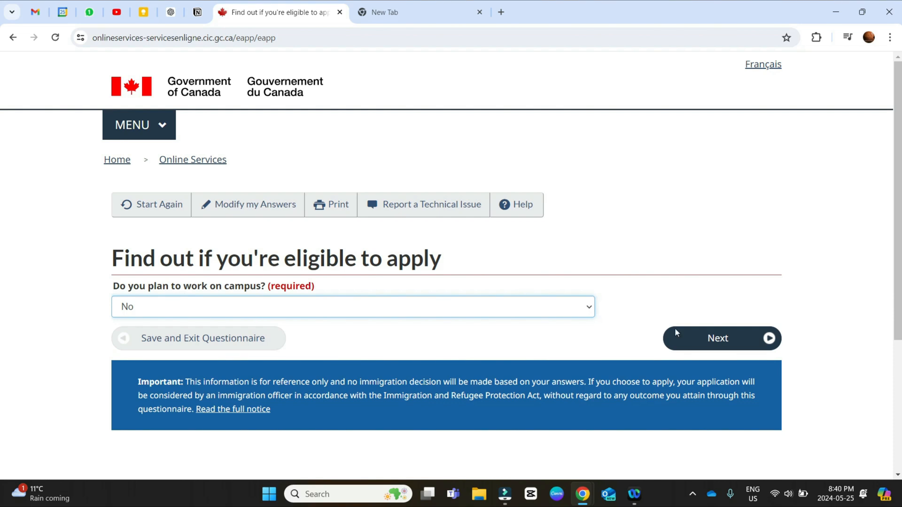
click(701, 337)
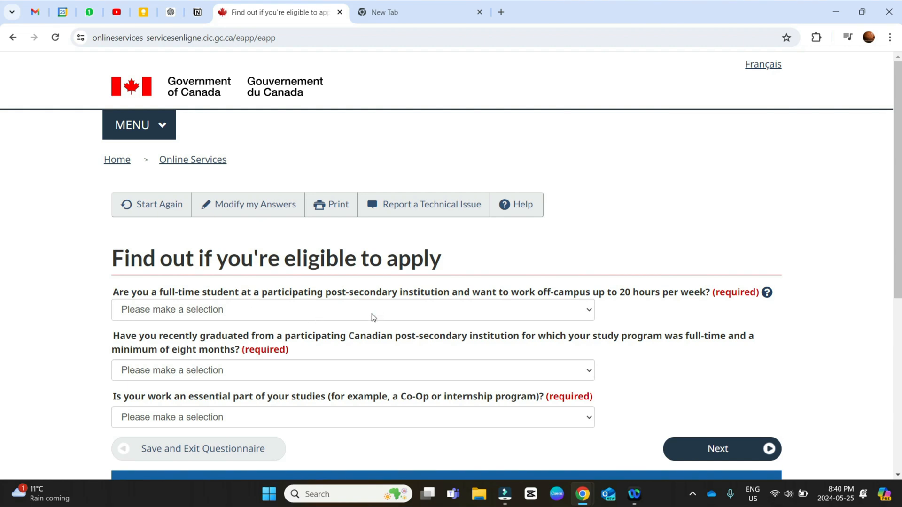
Step: Answer Yes to being a full-time student wanting off-campus work and Yes to having recently graduated from a participating Canadian institution
click(443, 309)
click(129, 338)
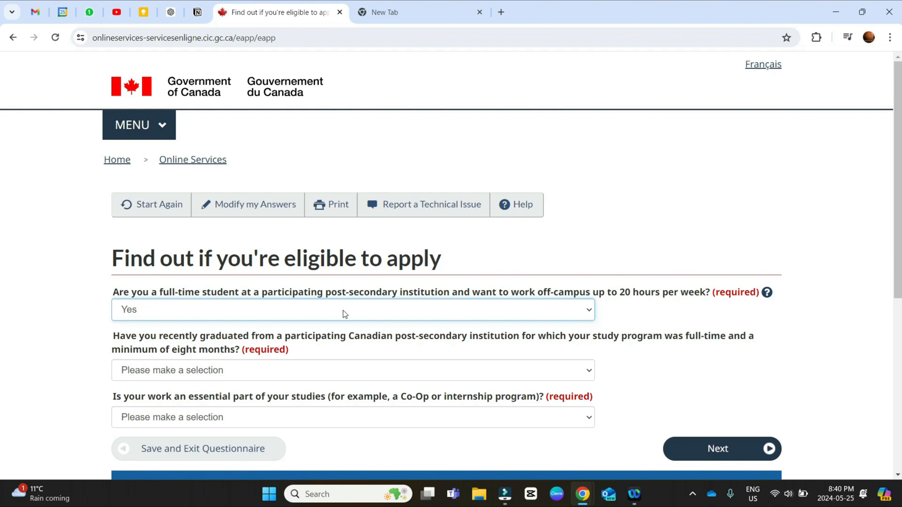
scroll(479, 315, down, 2)
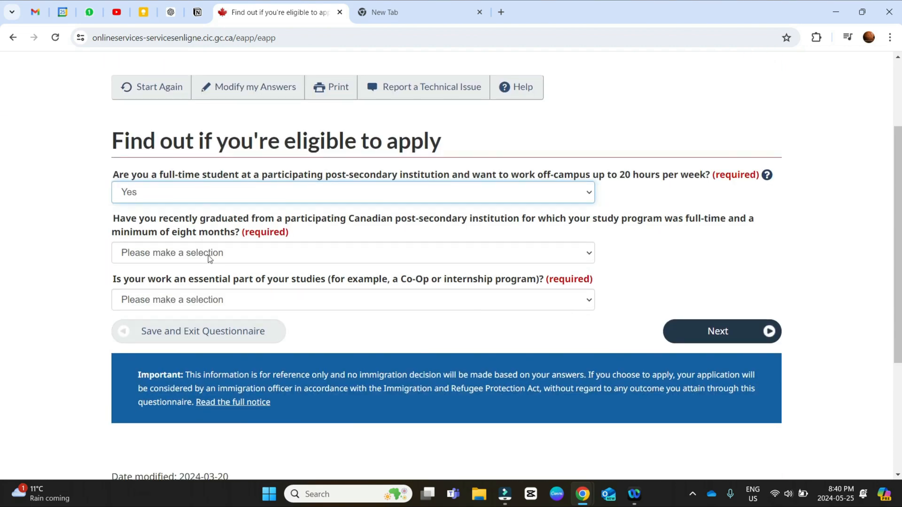
click(497, 254)
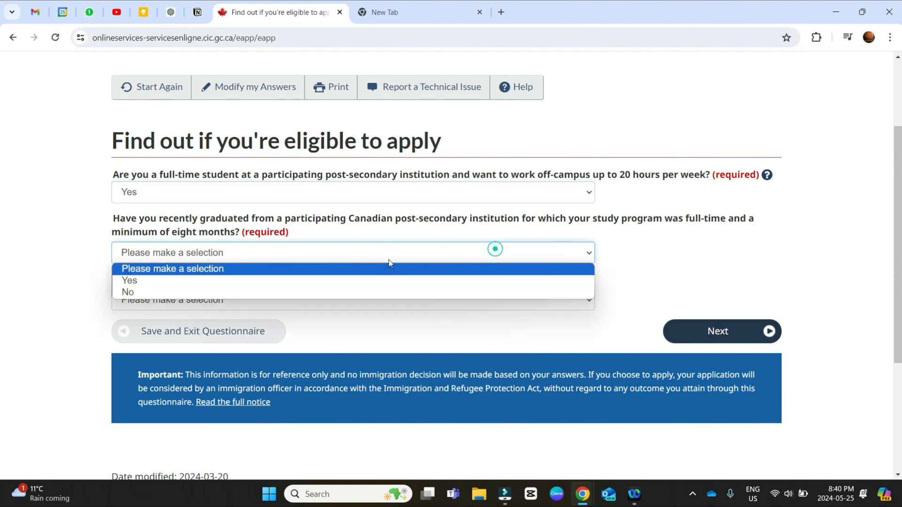
click(147, 281)
Step: Answer No to work being an essential part of the studies and submit the study-related answers
click(164, 301)
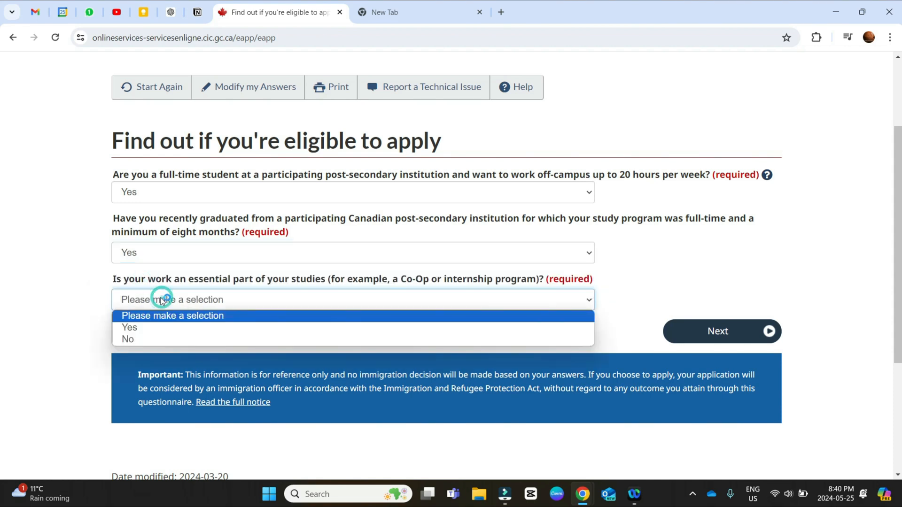
click(157, 340)
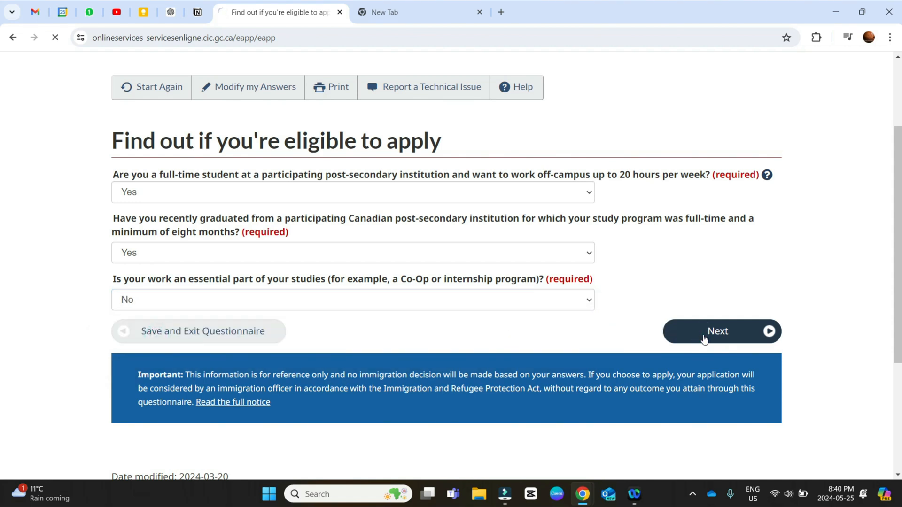
click(704, 336)
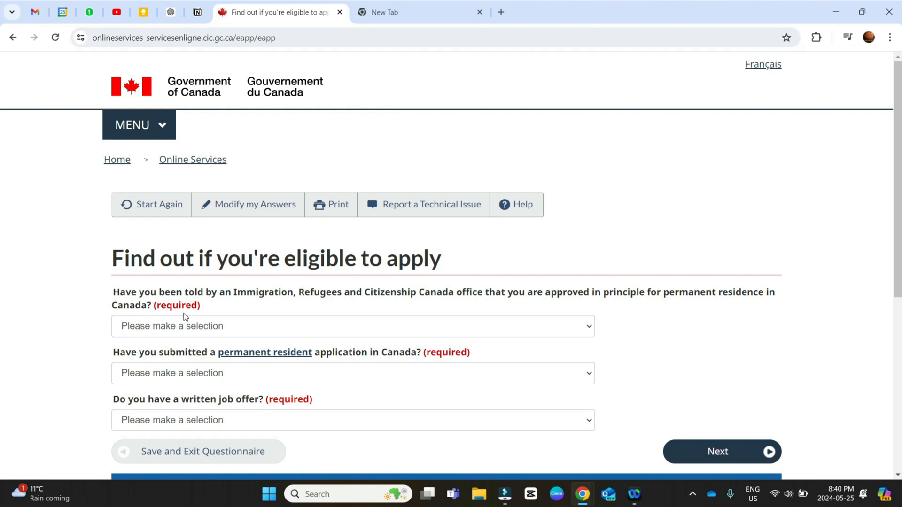
Step: Answer No to approval in principle for permanent residence and No to having submitted a permanent resident application in Canada
scroll(187, 317, down, 2)
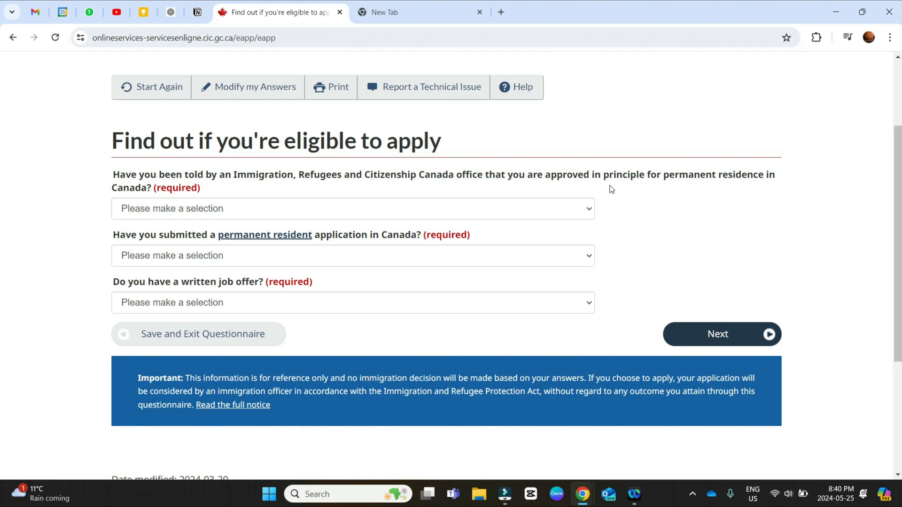
click(180, 218)
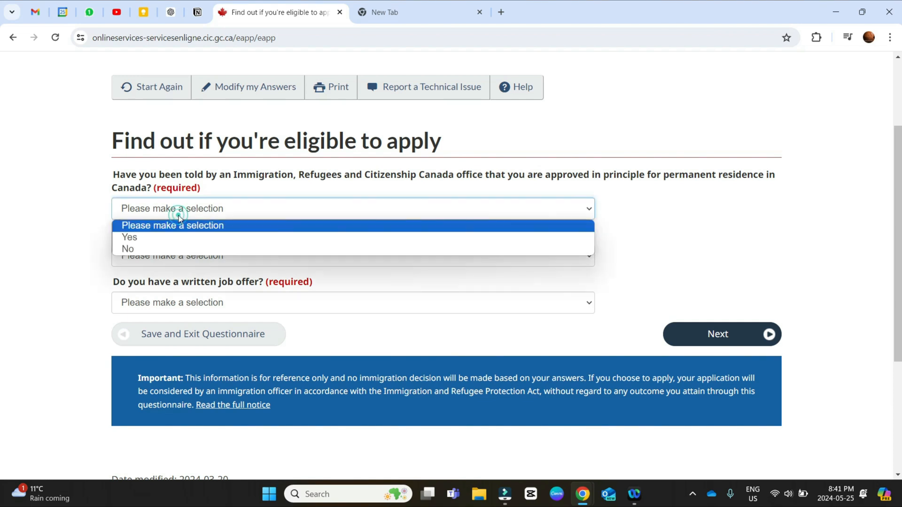
click(173, 245)
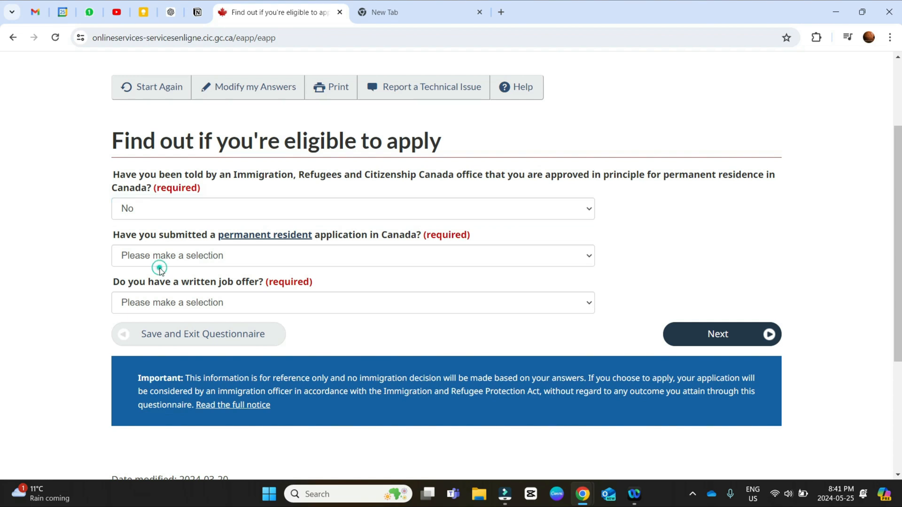
click(172, 257)
click(172, 298)
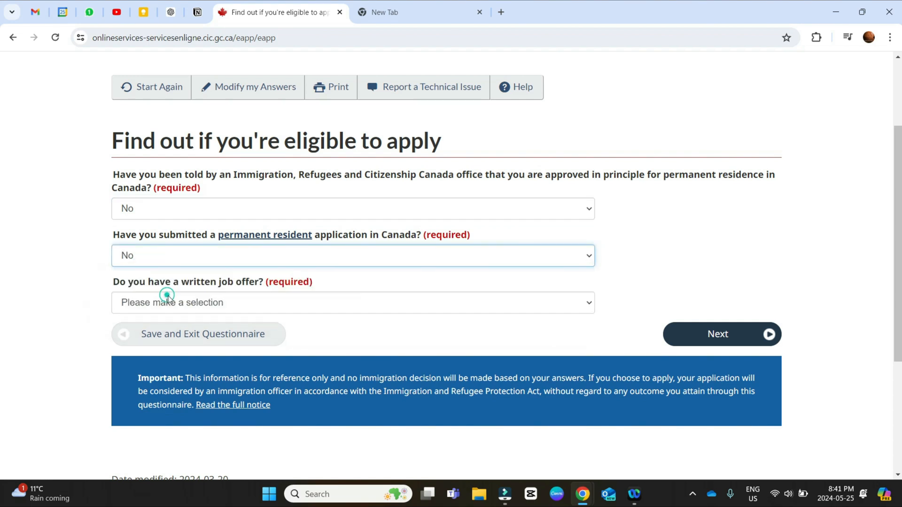
Step: Answer No to having a written job offer and continue to the next question
click(201, 302)
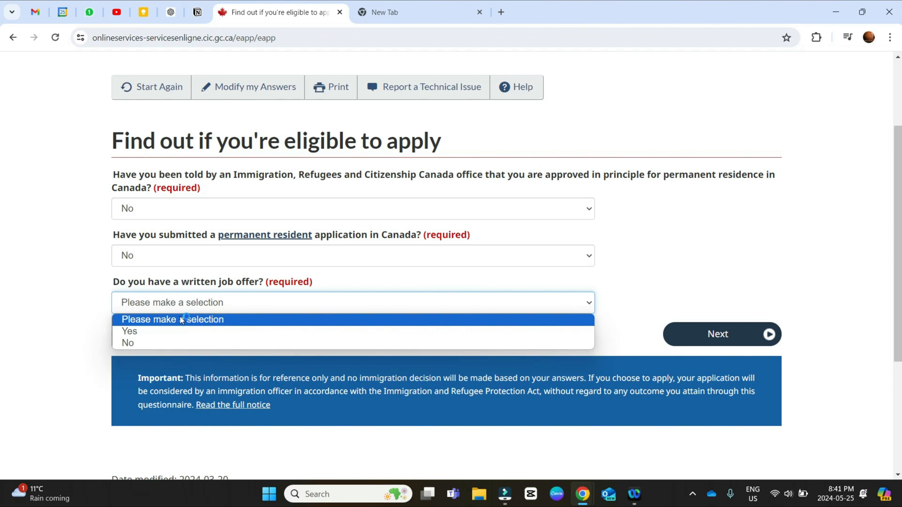
click(146, 343)
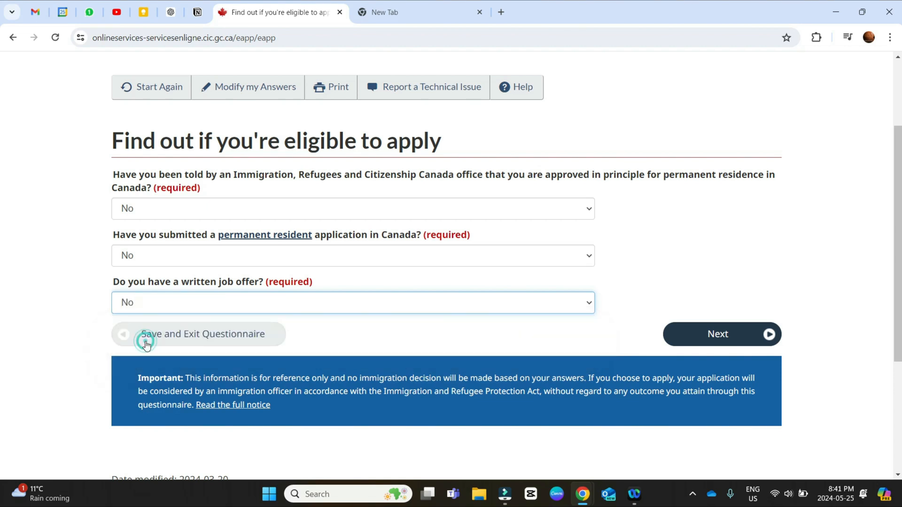
click(693, 316)
click(699, 324)
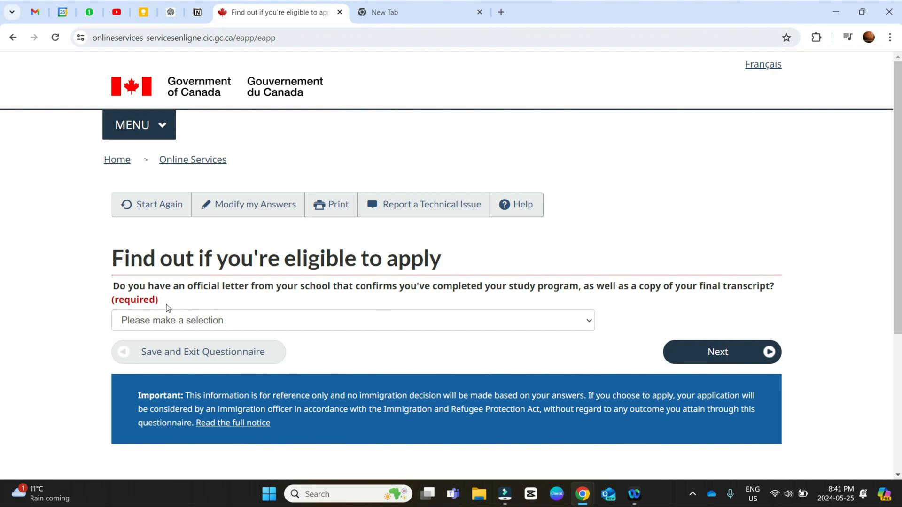
Step: Answer Yes to having the school's official program completion letter and a copy of the final transcript
click(107, 291)
click(411, 329)
click(185, 348)
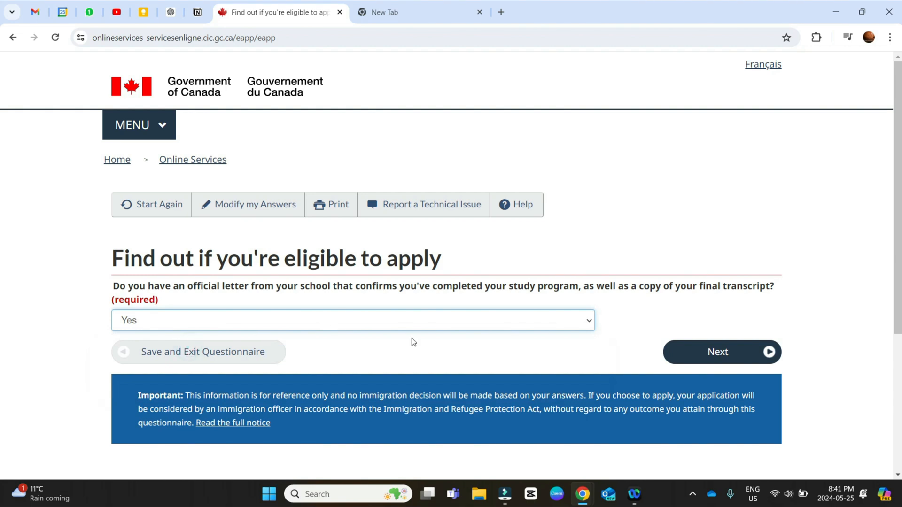
Step: Continue to the personal details questions and submit Never Married/Single as marital status and Alberta as the province of destination
click(705, 353)
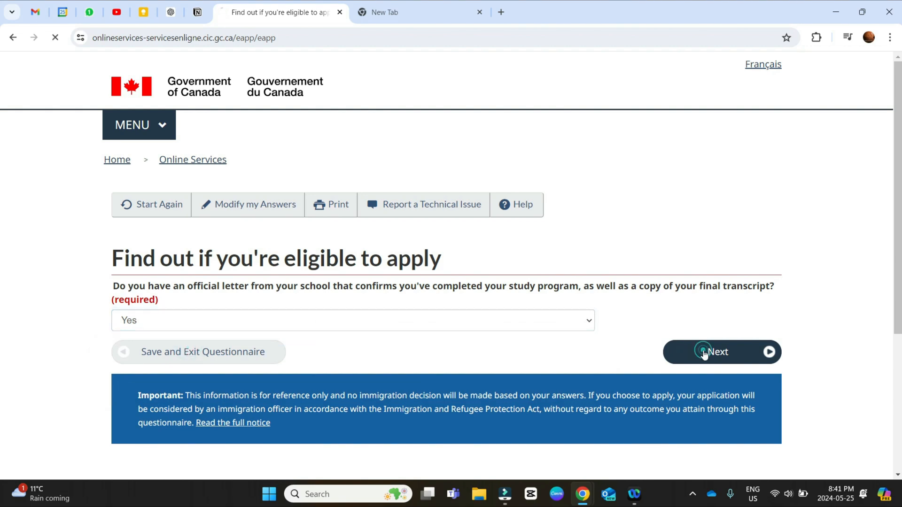
click(192, 309)
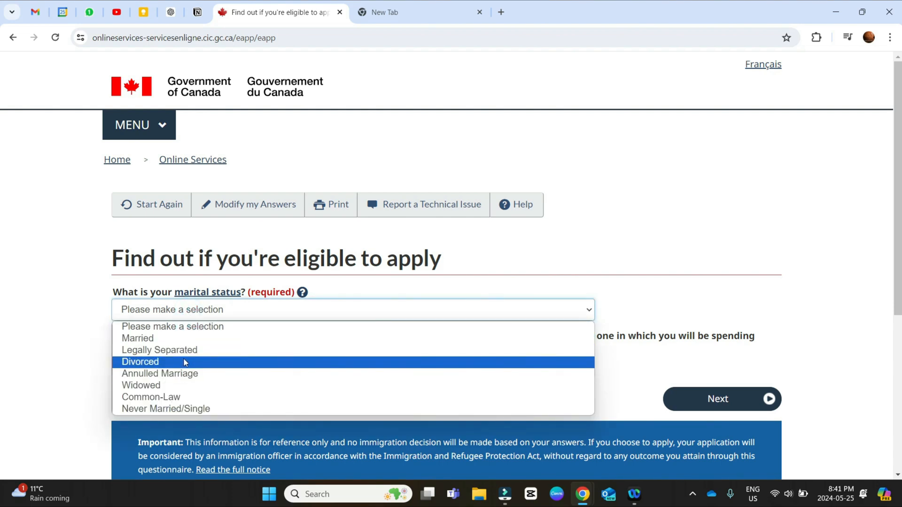
click(184, 412)
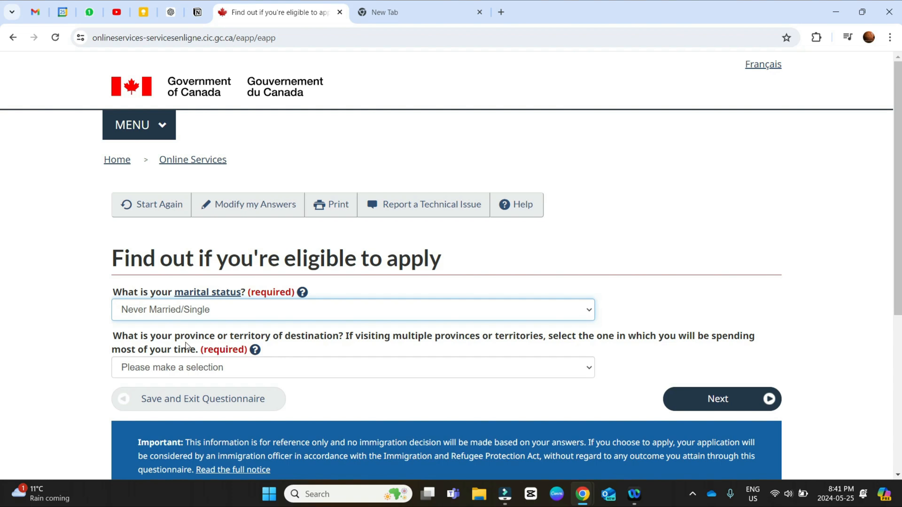
click(183, 369)
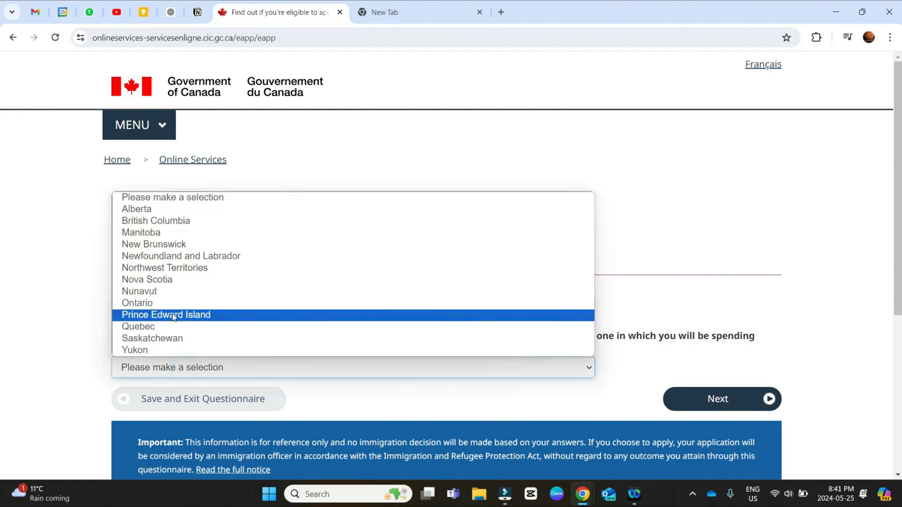
click(136, 210)
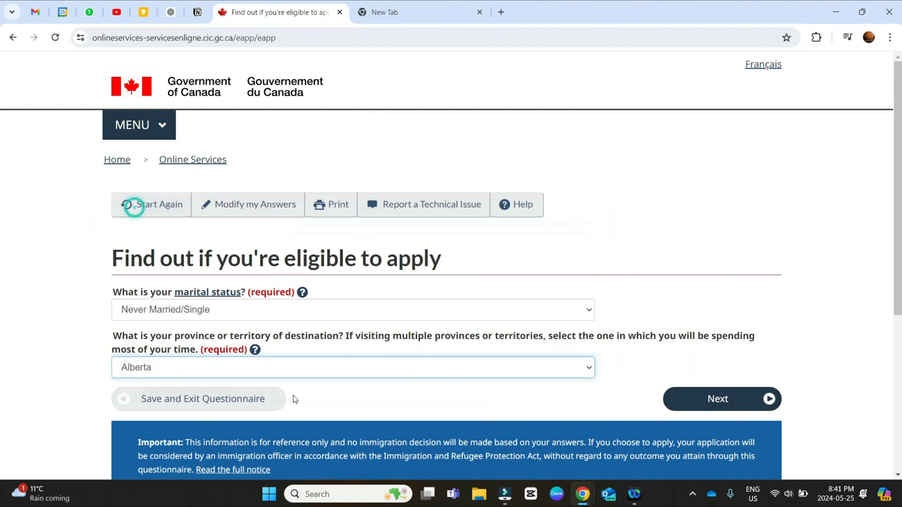
click(742, 405)
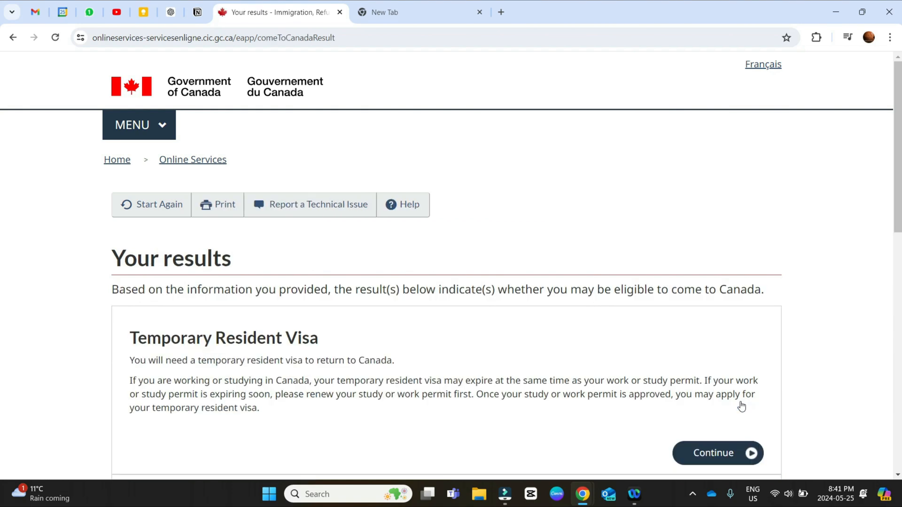
Step: Choose the Post-Graduate Work Permit - in Canada result and proceed to the personal checklist questions
scroll(357, 312, down, 5)
scroll(564, 272, down, 2)
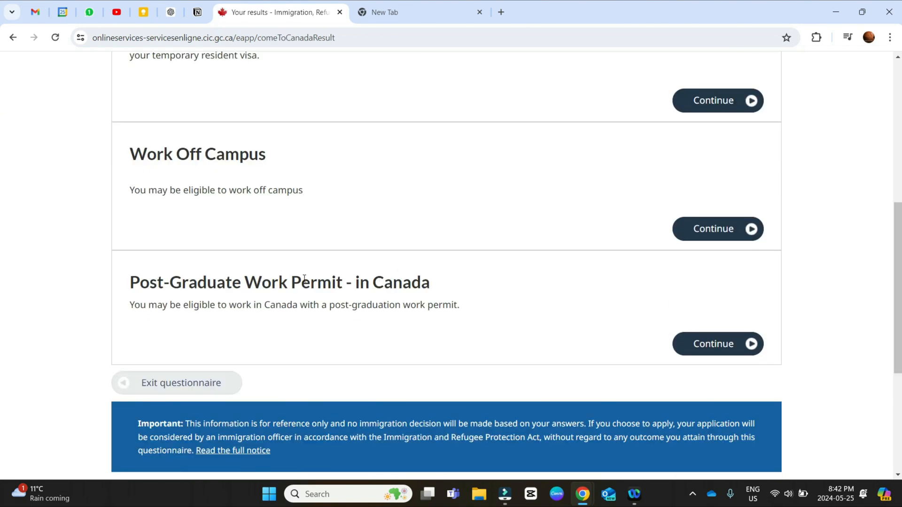
click(751, 344)
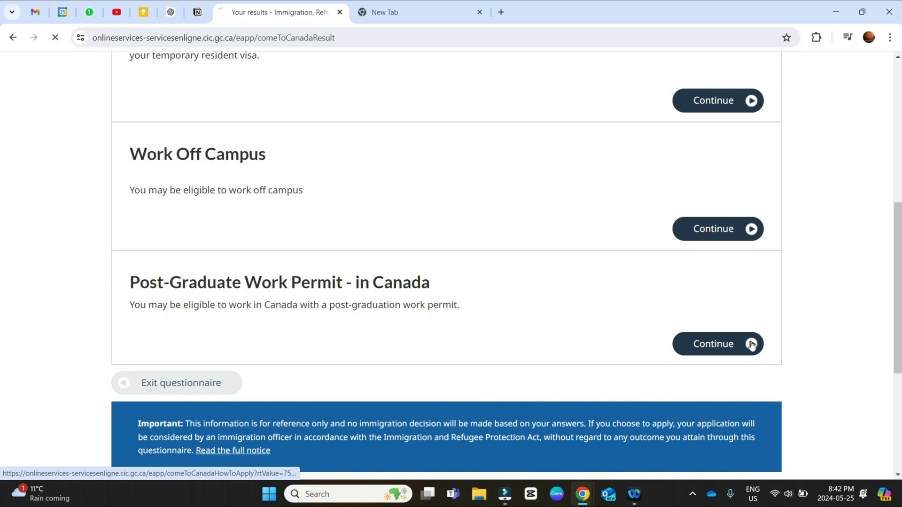
scroll(83, 316, down, 3)
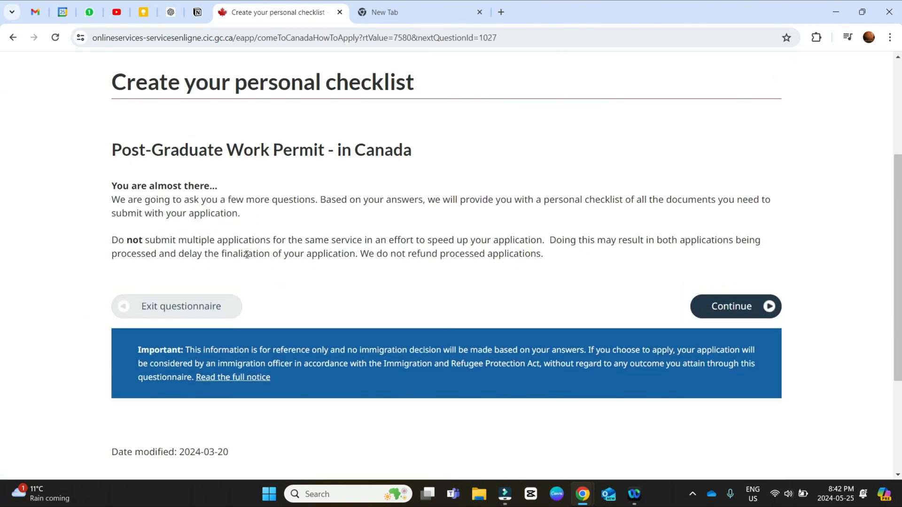
click(764, 309)
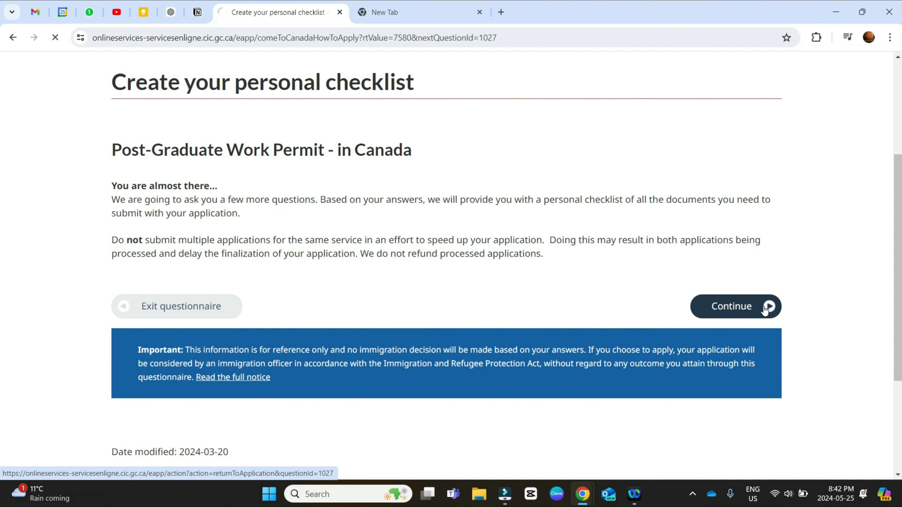
Step: Answer Yes to having the program completion letter and final transcript, and No to a medical exam within the last 12 months
click(257, 320)
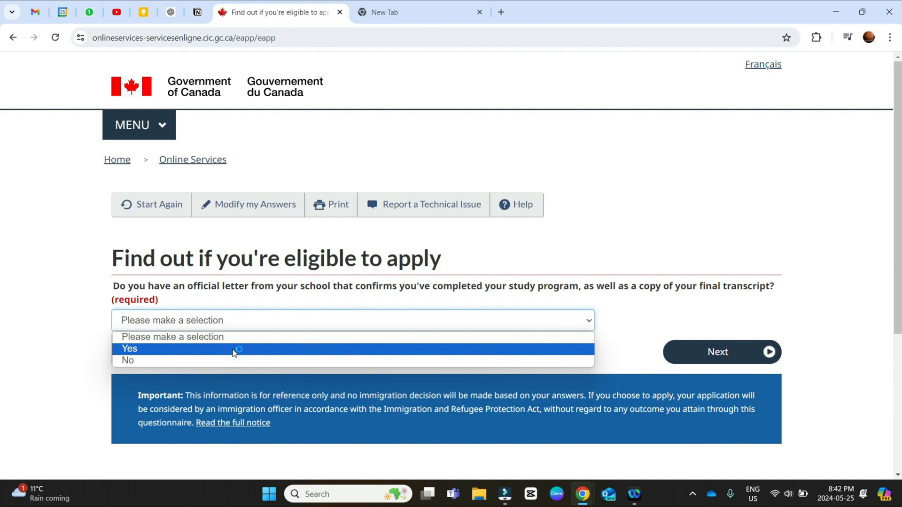
click(234, 352)
click(689, 351)
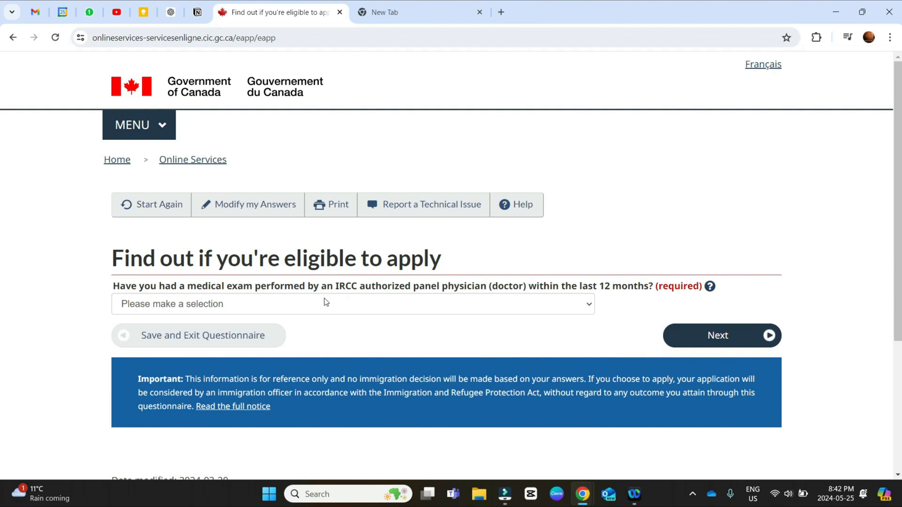
click(326, 303)
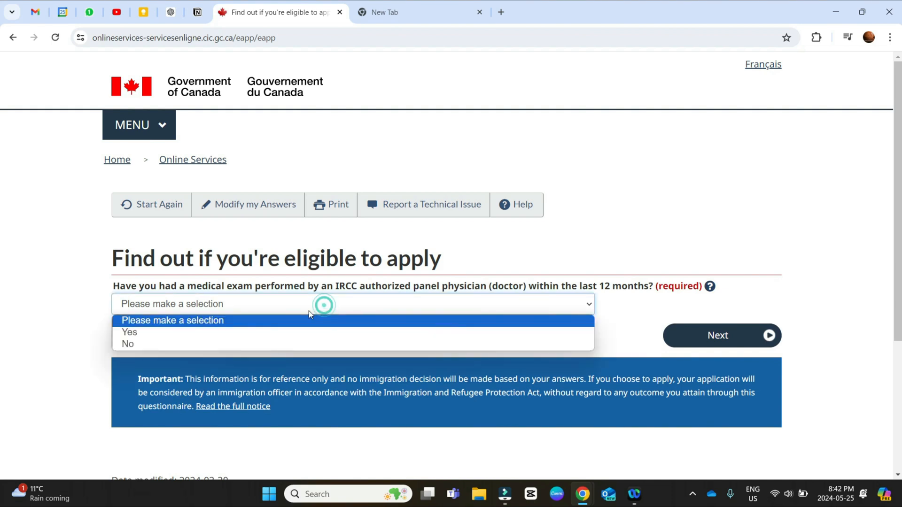
click(263, 345)
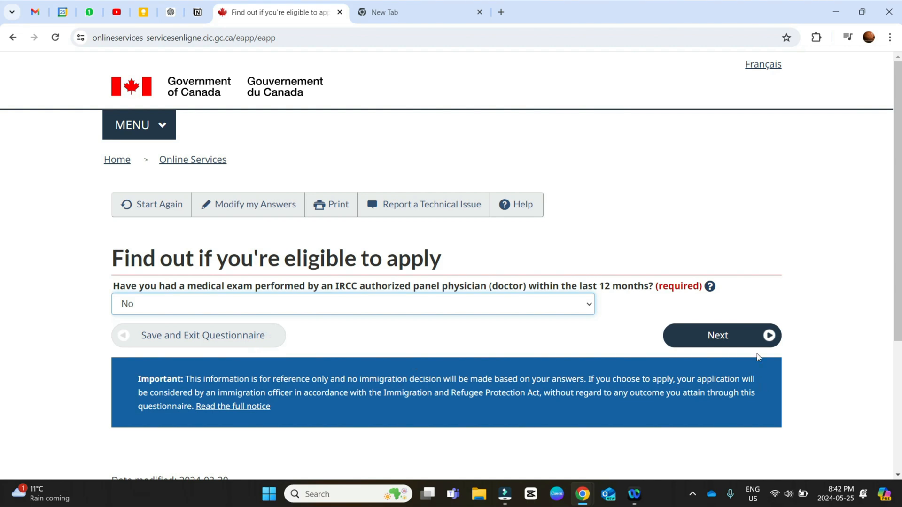
click(714, 339)
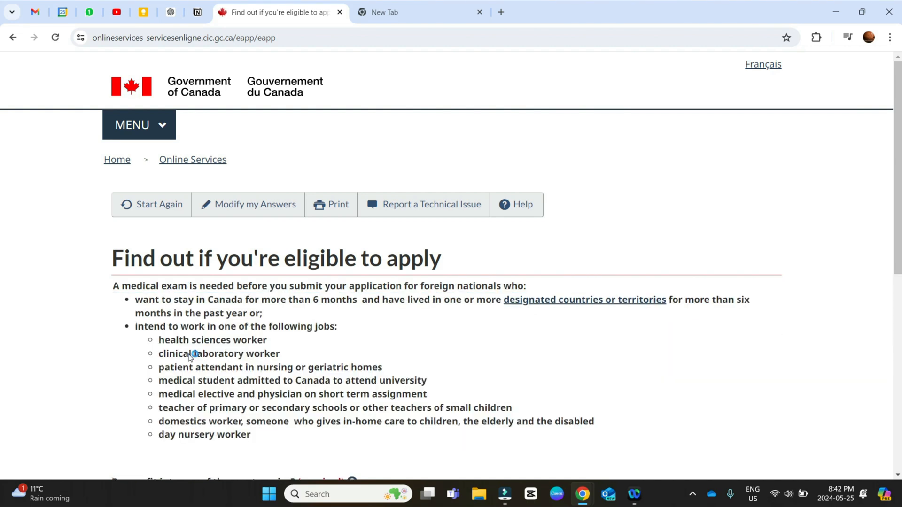
Step: Answer No to fitting the medical exam categories and No to wanting to work in one of the listed health, teaching or care jobs
scroll(190, 357, down, 5)
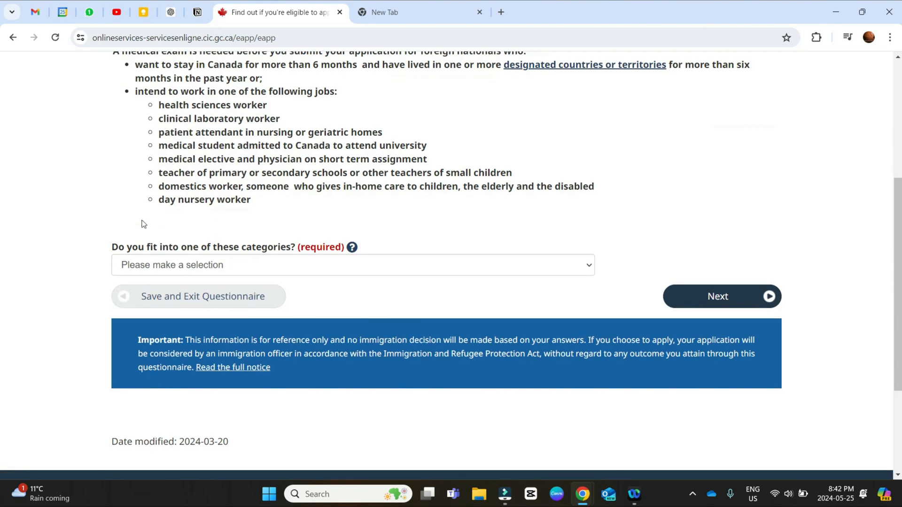
scroll(143, 224, up, 1)
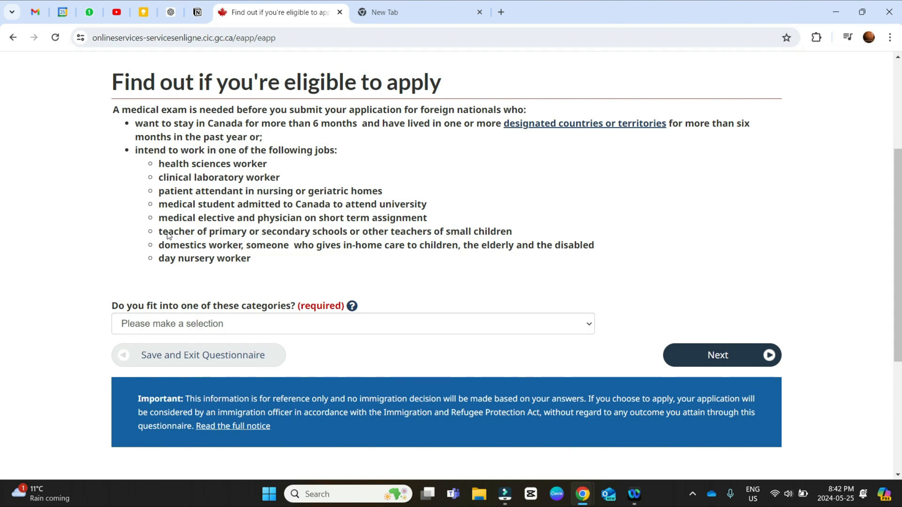
click(215, 327)
click(172, 362)
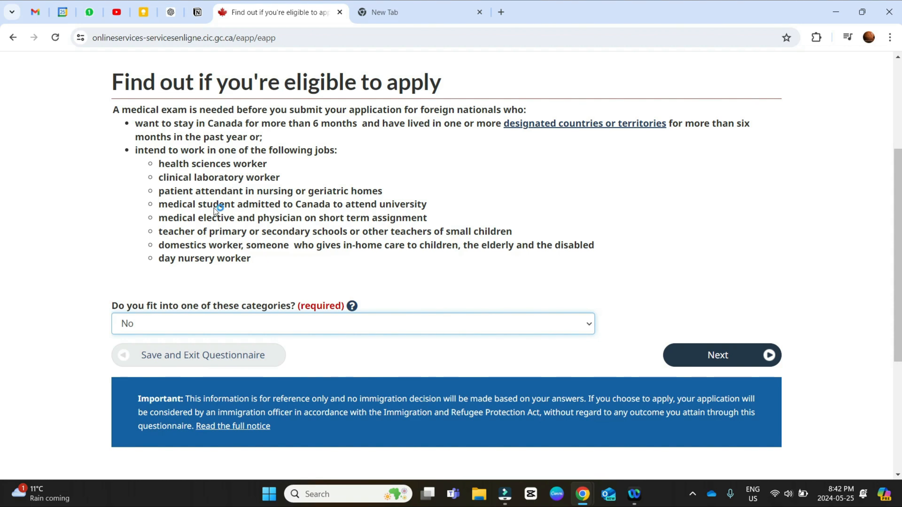
click(740, 361)
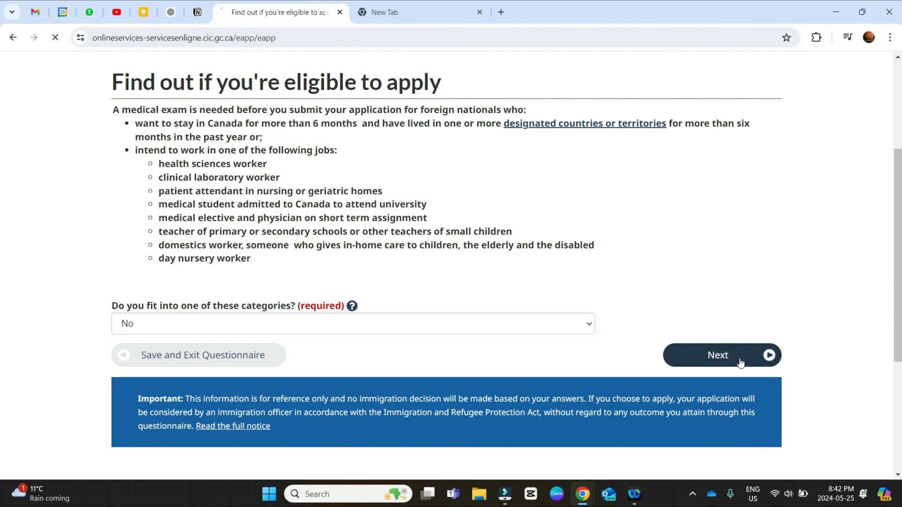
scroll(192, 324, down, 2)
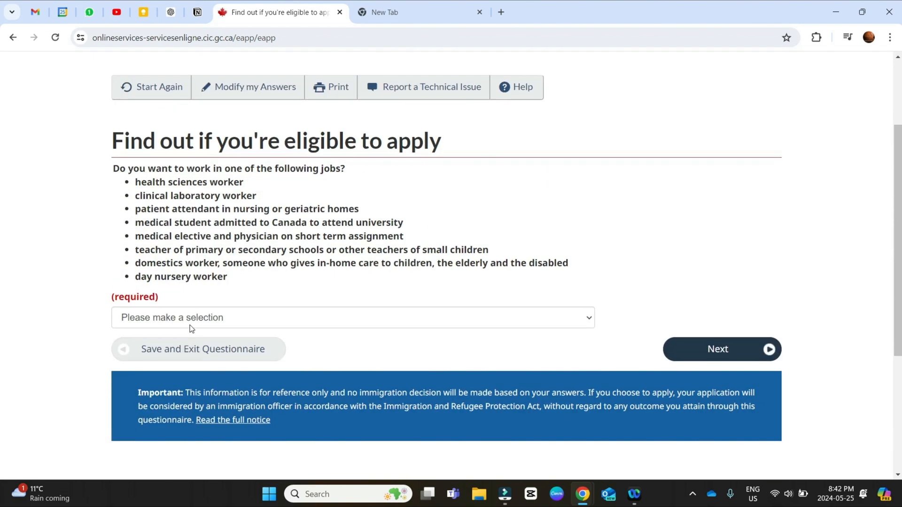
click(187, 318)
click(179, 356)
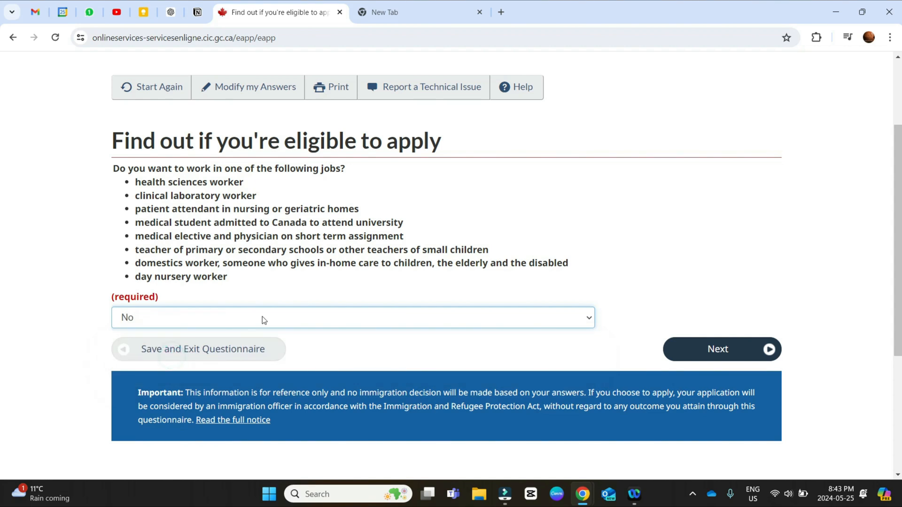
click(696, 355)
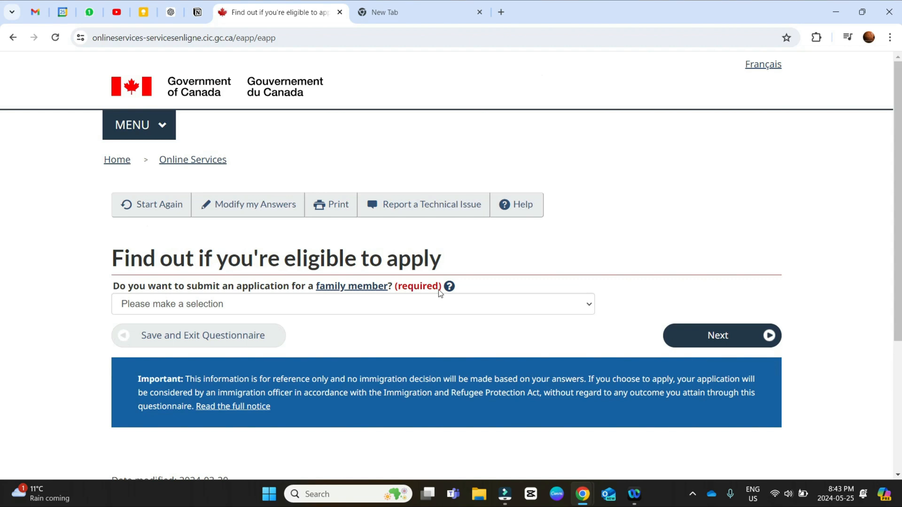
Step: Answer No to submitting an application for a family member and No to giving someone access to the application
click(292, 304)
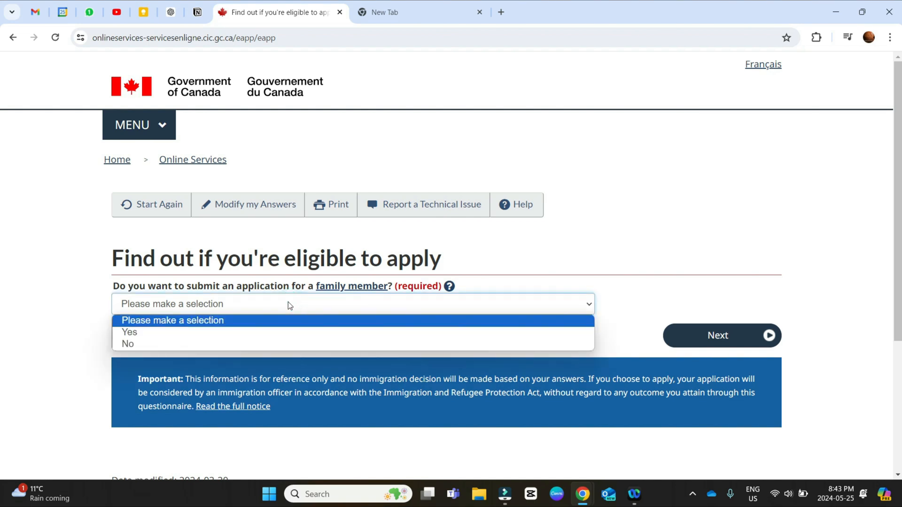
click(285, 344)
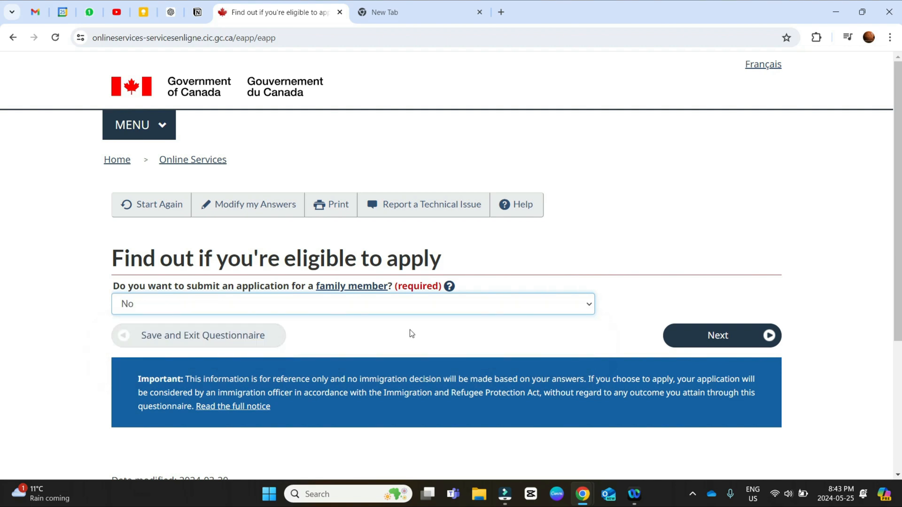
click(722, 337)
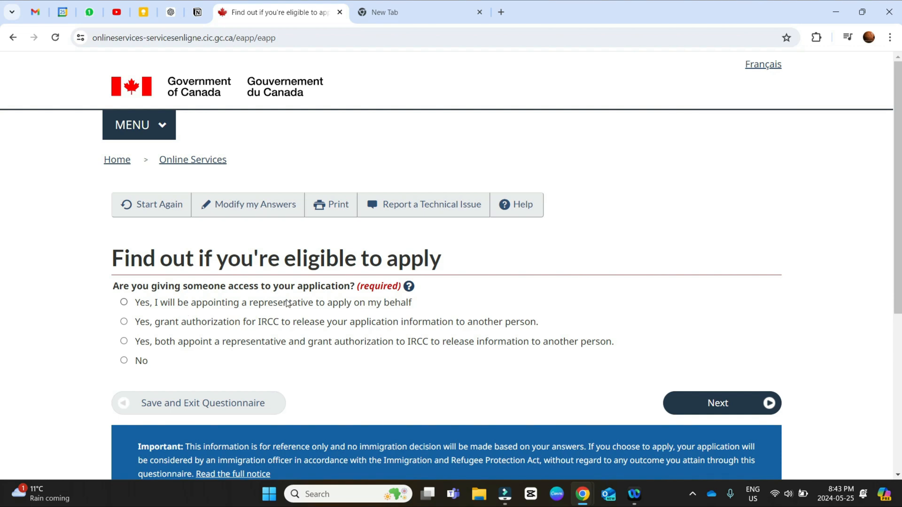
click(156, 306)
click(123, 360)
click(698, 403)
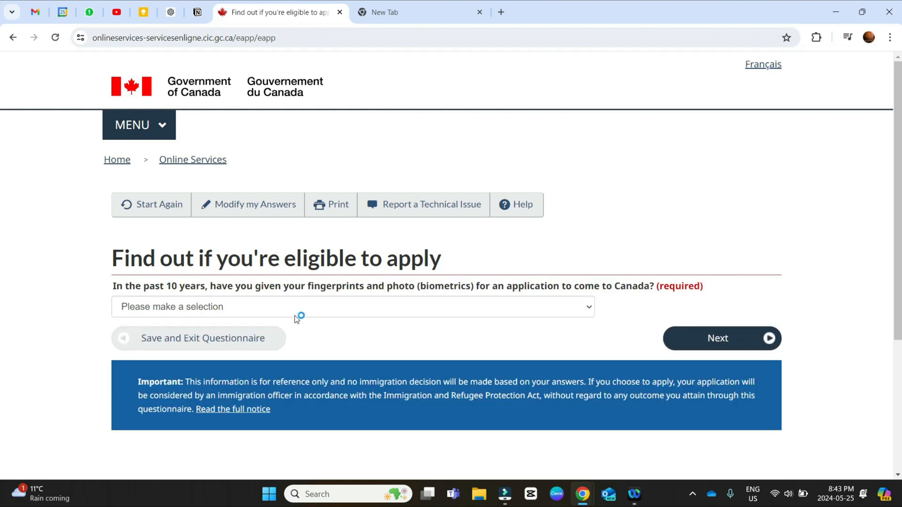
Step: Answer Yes to having given biometrics in the past 10 years and Yes to paying the application fees
click(287, 311)
click(268, 339)
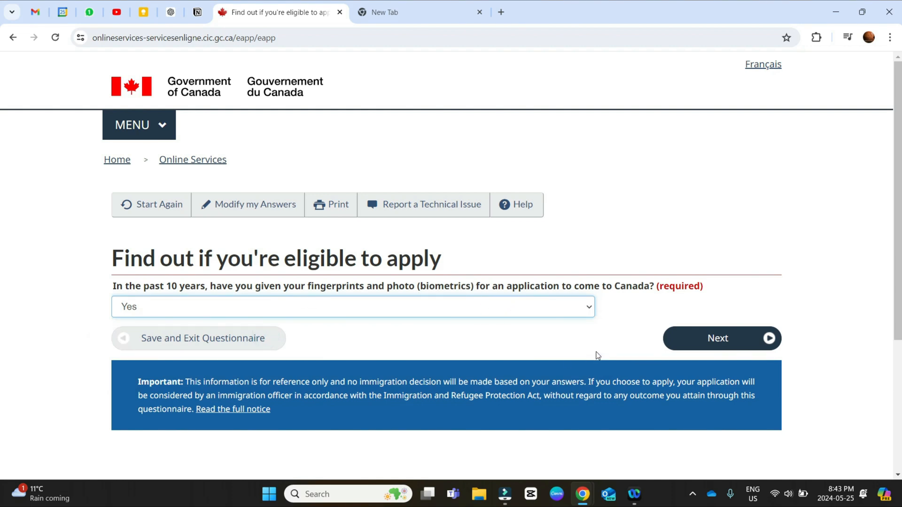
click(688, 339)
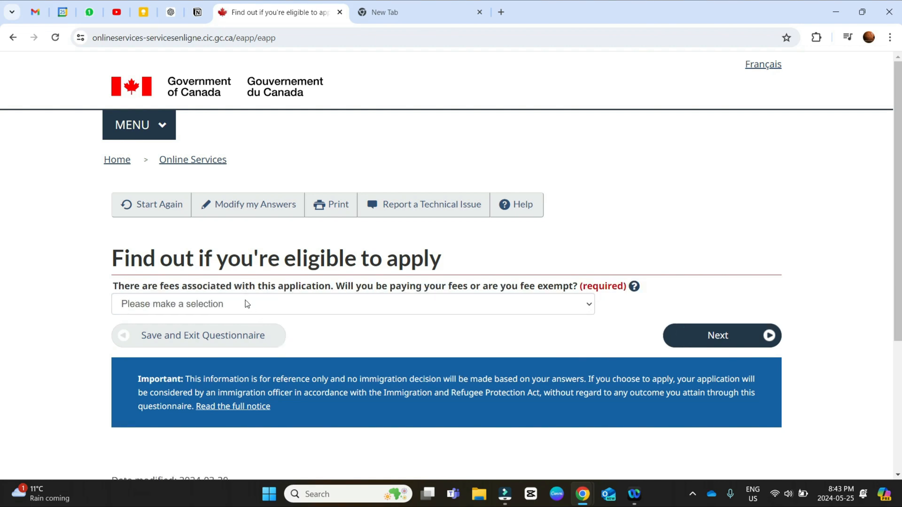
click(245, 304)
click(238, 333)
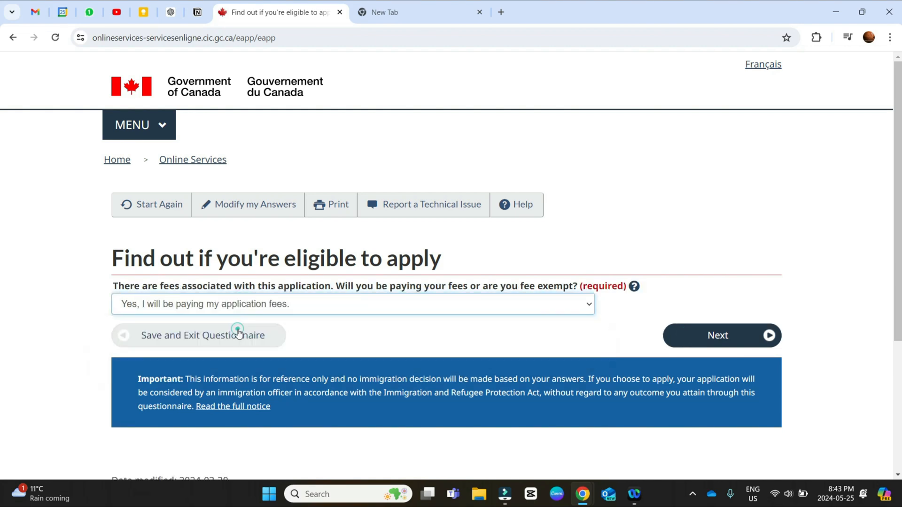
click(717, 335)
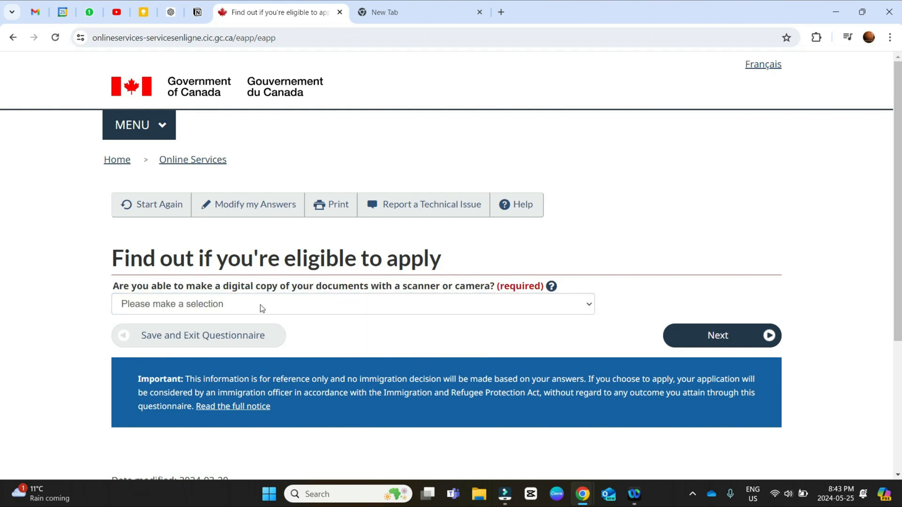
Step: Answer Yes to being able to make digital copies of documents and Yes to paying the application fees online
click(261, 305)
click(254, 332)
click(702, 348)
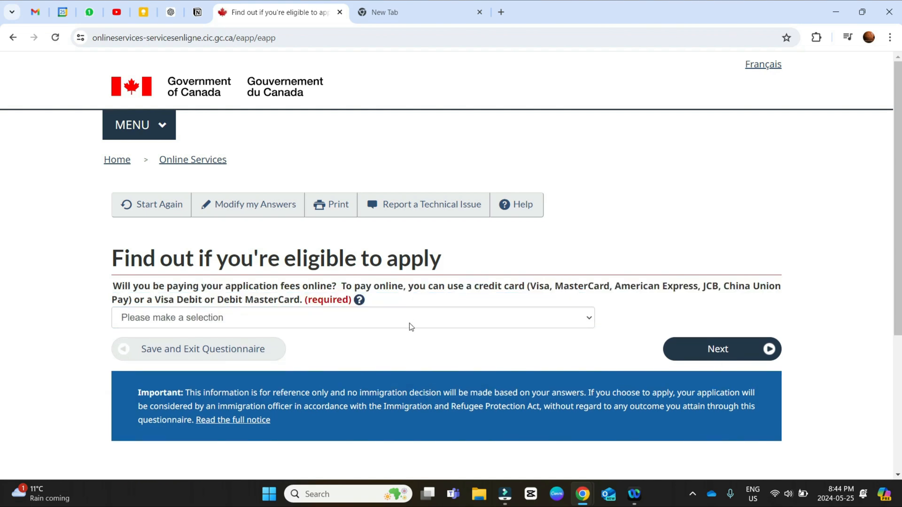
click(318, 324)
click(303, 343)
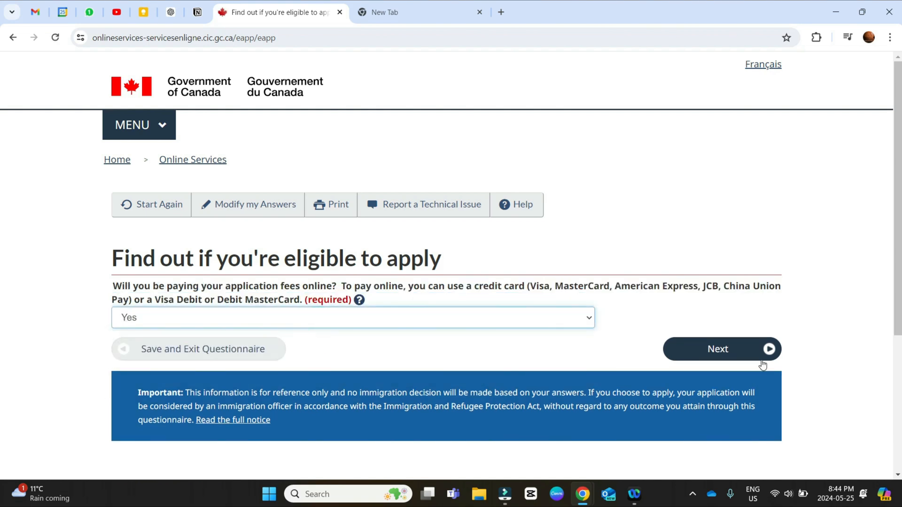
click(712, 350)
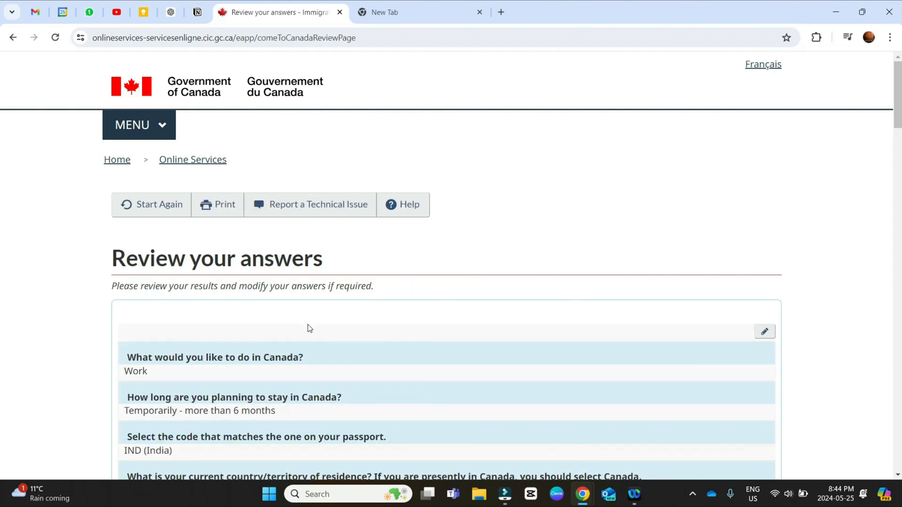
Step: Review the questionnaire answers and continue to the instructions for submitting the application
scroll(309, 328, down, 20)
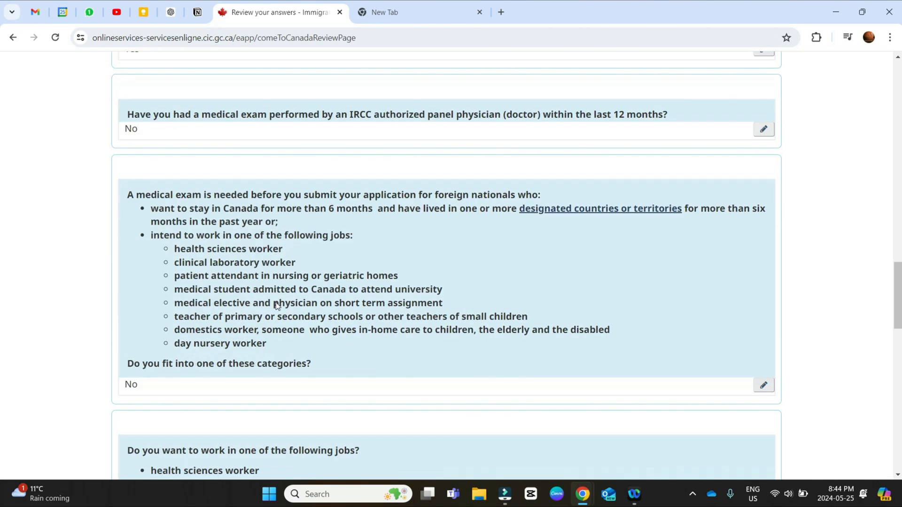
scroll(277, 306, down, 14)
click(750, 205)
scroll(300, 266, down, 3)
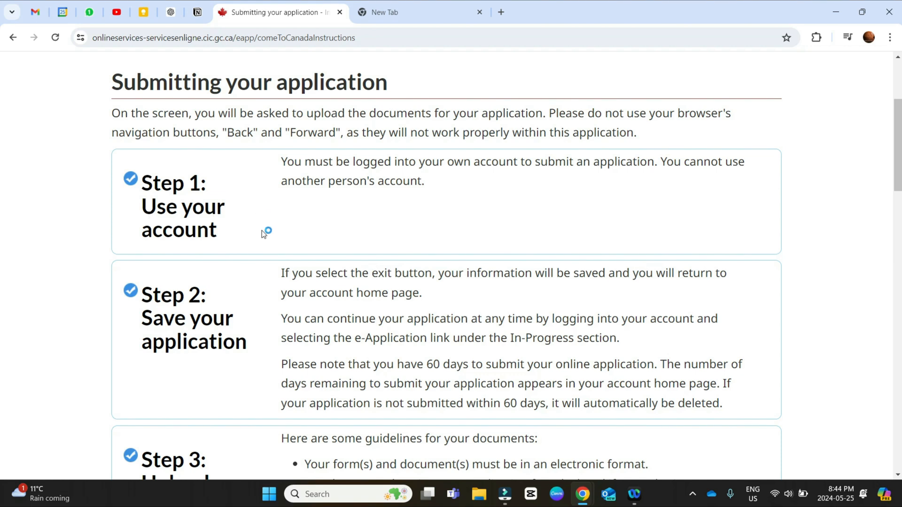
Step: Read through the four steps for submitting the application and continue to the document checklist
scroll(264, 232, down, 2)
scroll(246, 256, down, 2)
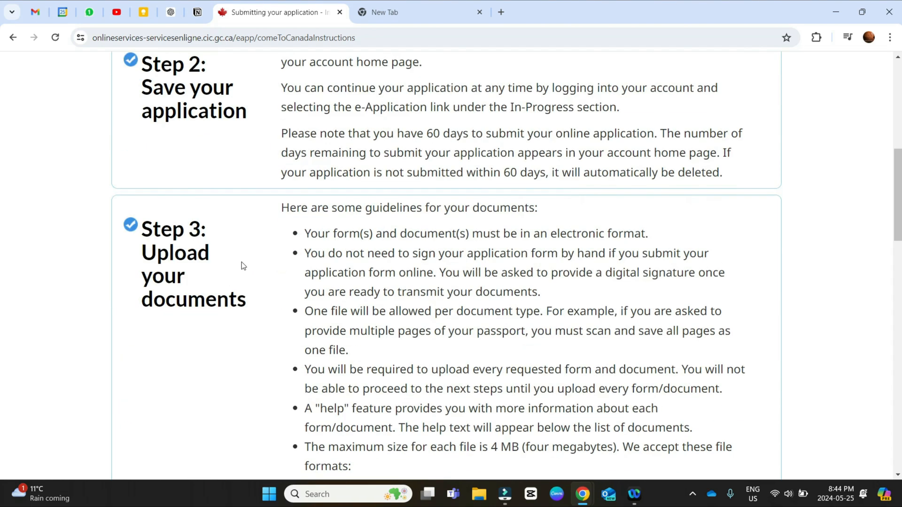
scroll(211, 285, down, 15)
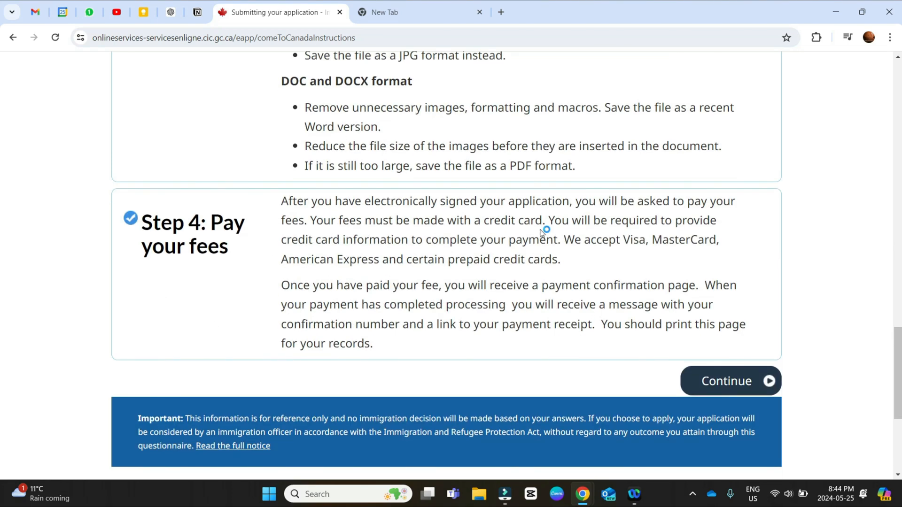
scroll(543, 235, up, 10)
scroll(546, 241, up, 5)
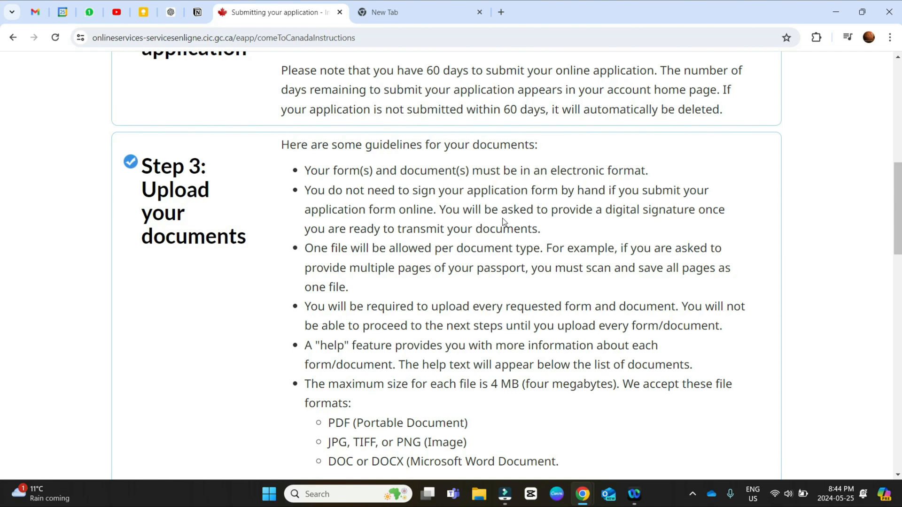
scroll(503, 221, down, 15)
click(716, 206)
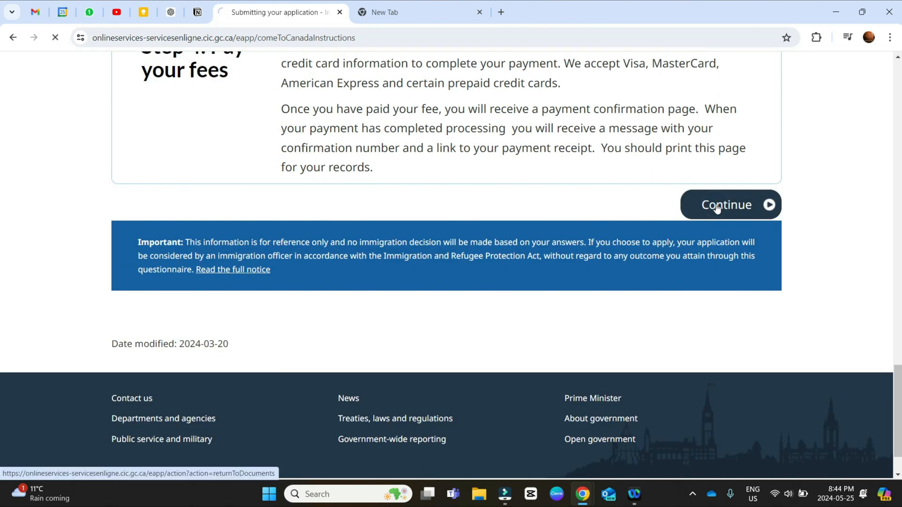
Step: Open the required IMM5710 form, Application to Change Conditions, Extend my Stay or Remain in Canada as a Worker, from the document checklist
scroll(344, 241, down, 9)
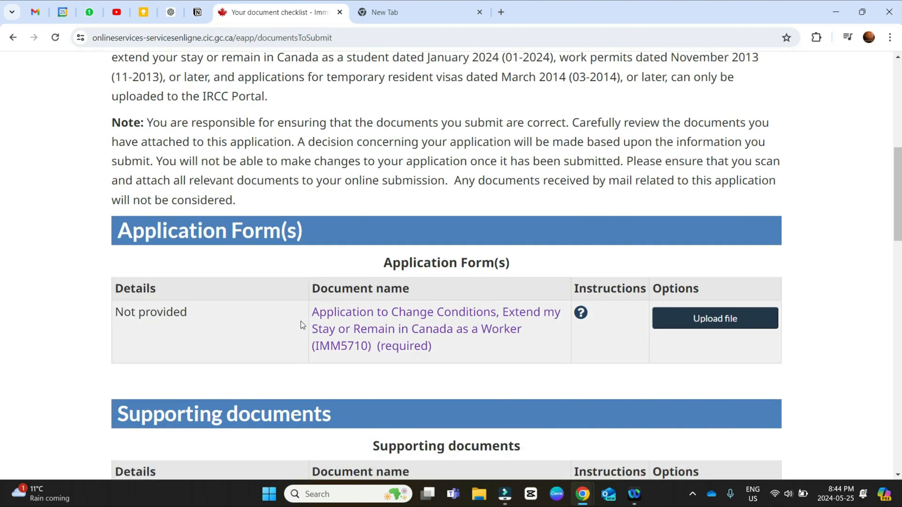
scroll(301, 321, down, 2)
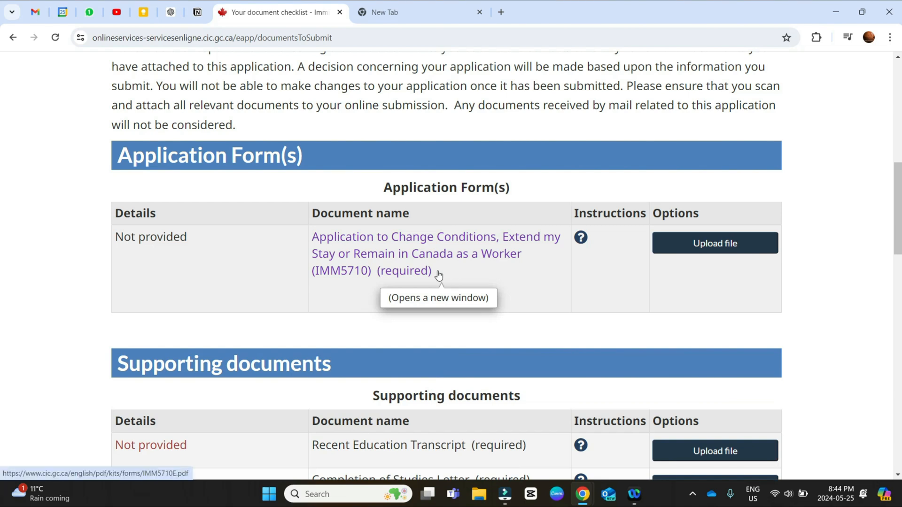
scroll(438, 275, down, 2)
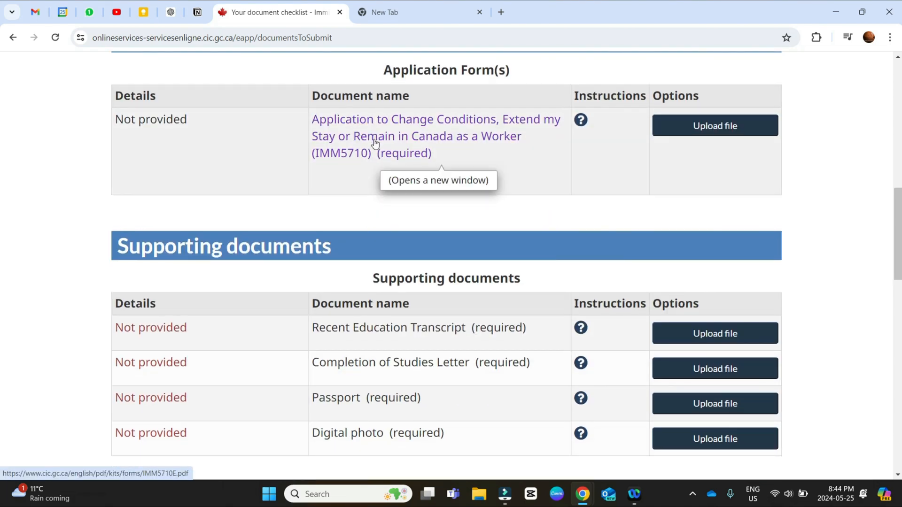
click(375, 142)
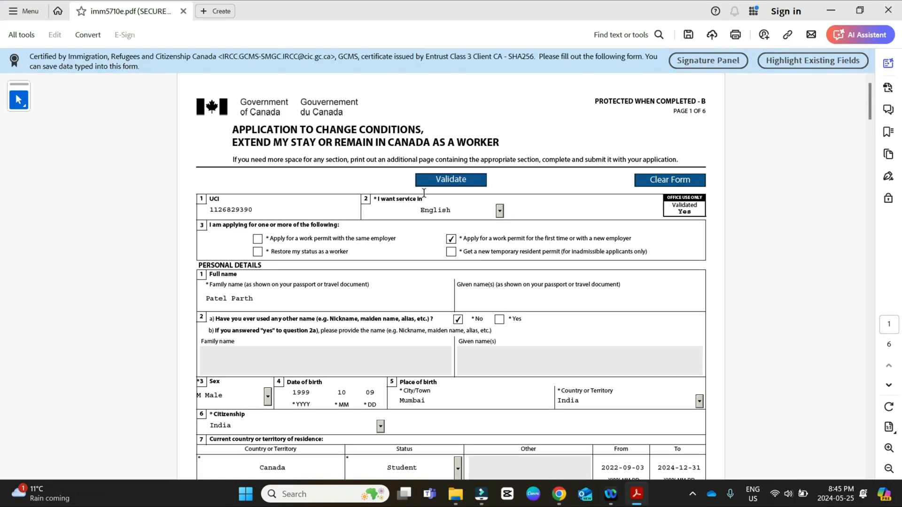
Step: In Adobe Acrobat, examine the UCI, service language and work permit application type fields at the start of the IMM 5710 form
scroll(415, 197, up, 2)
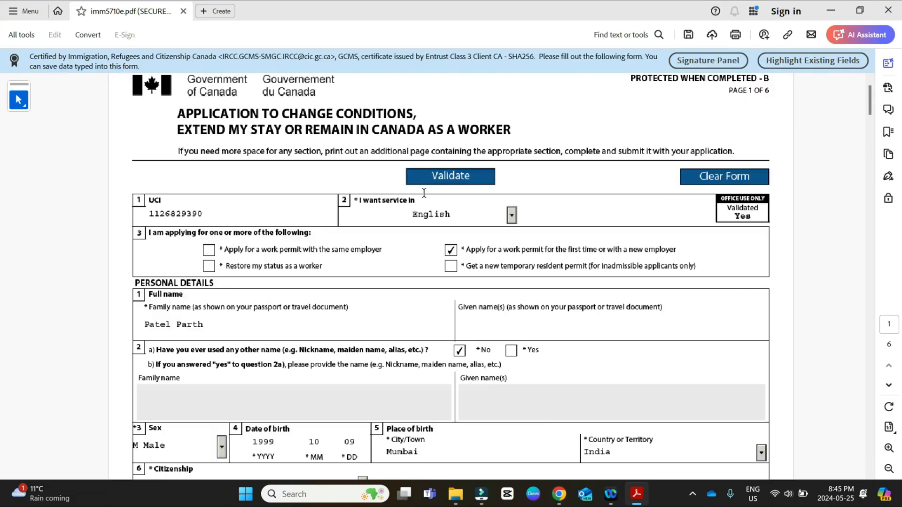
scroll(279, 234, down, 1)
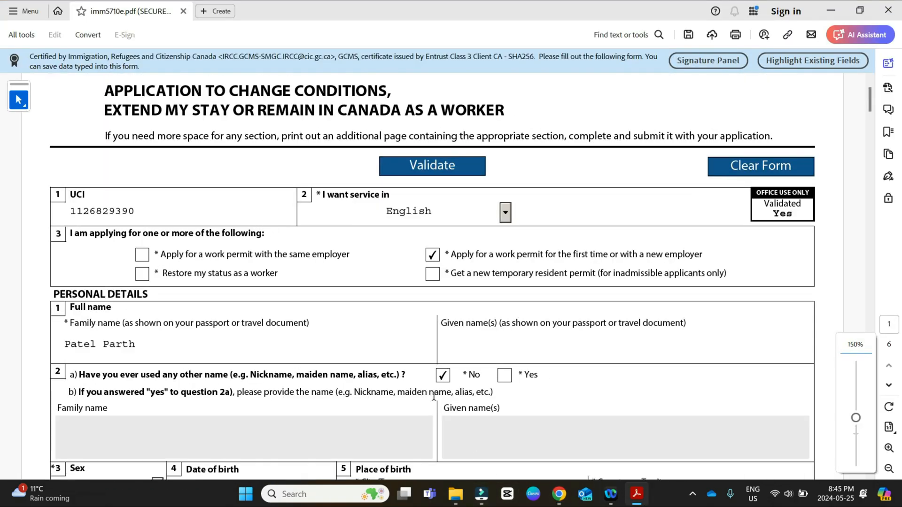
scroll(324, 348, up, 1)
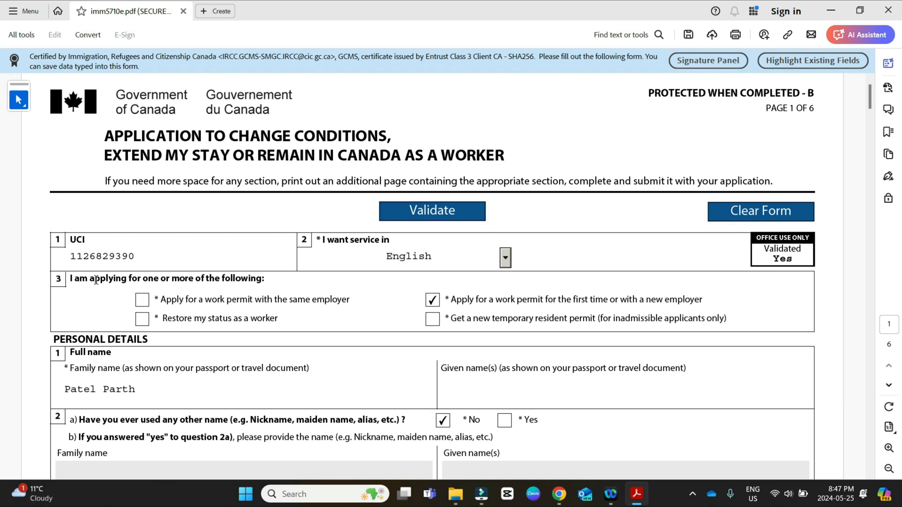
scroll(91, 281, down, 1)
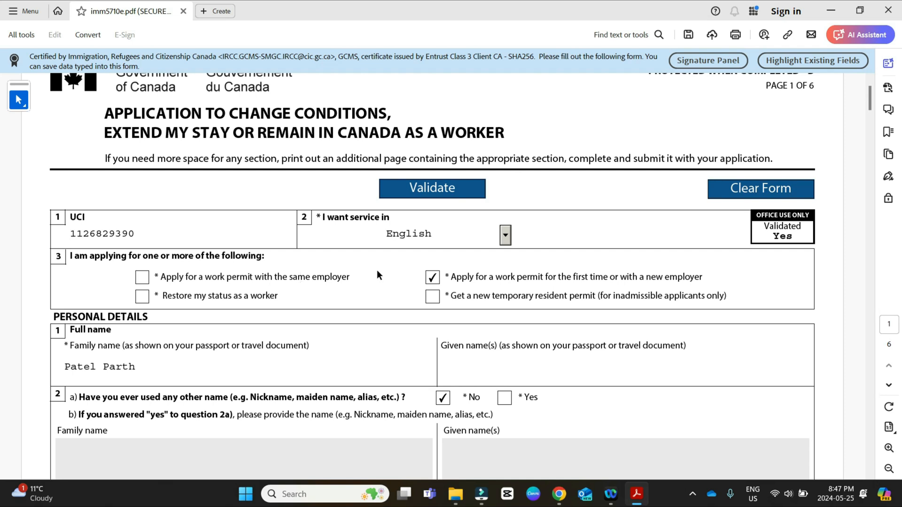
drag(451, 277, 568, 296)
click(713, 277)
scroll(441, 277, down, 3)
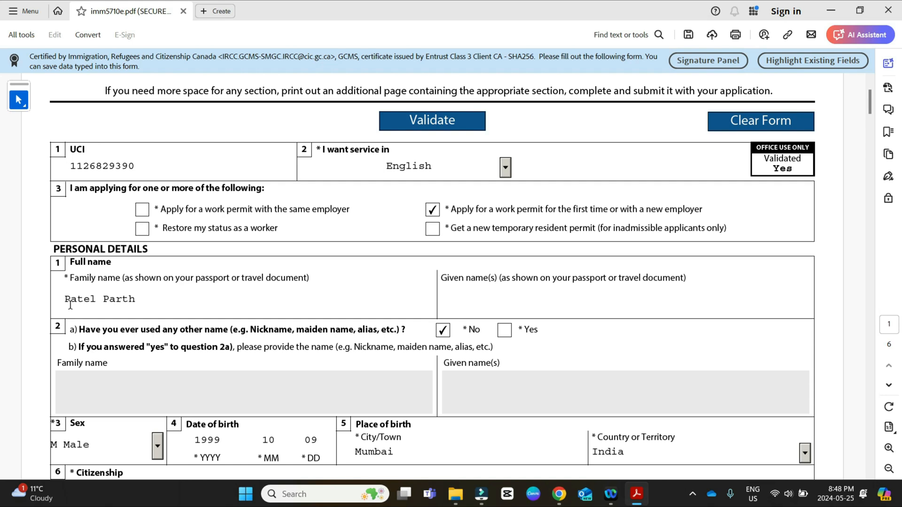
Step: Review the form's personal details, from full name and date of birth to citizenship, countries of residence and marital status
scroll(216, 309, down, 2)
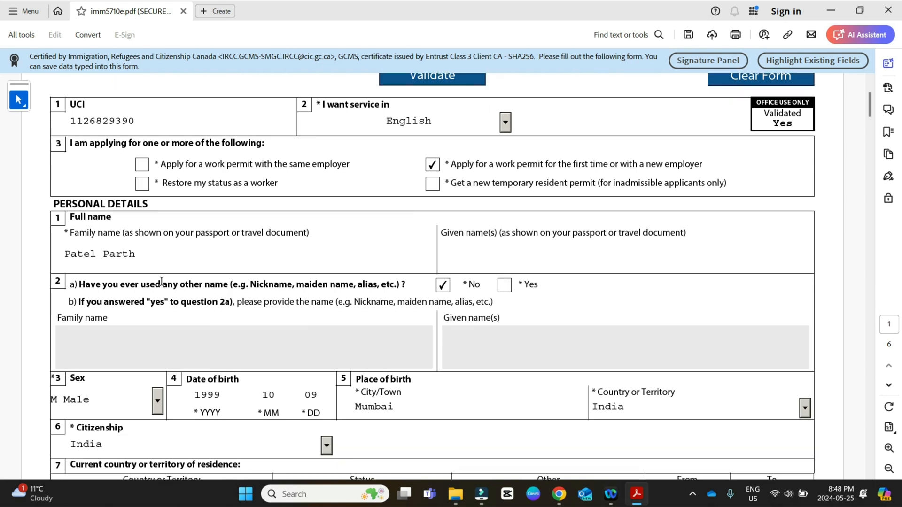
scroll(470, 266, down, 2)
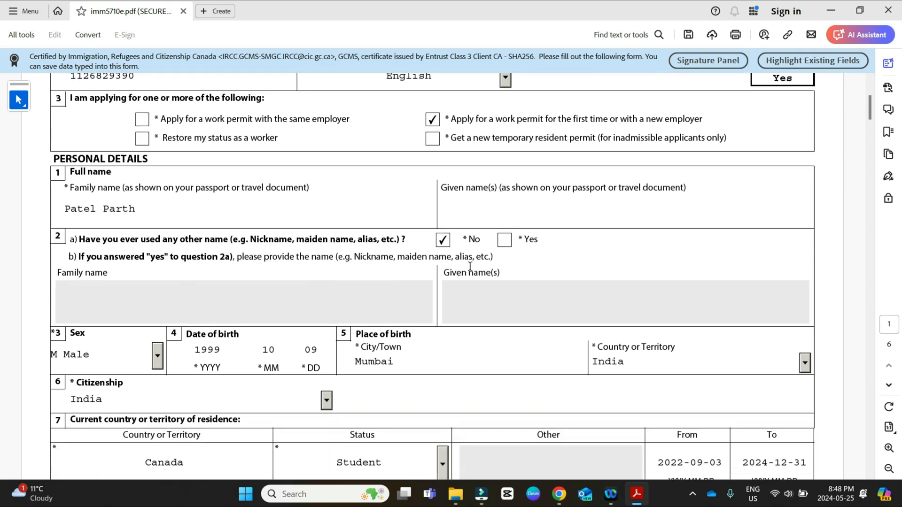
scroll(414, 252, down, 3)
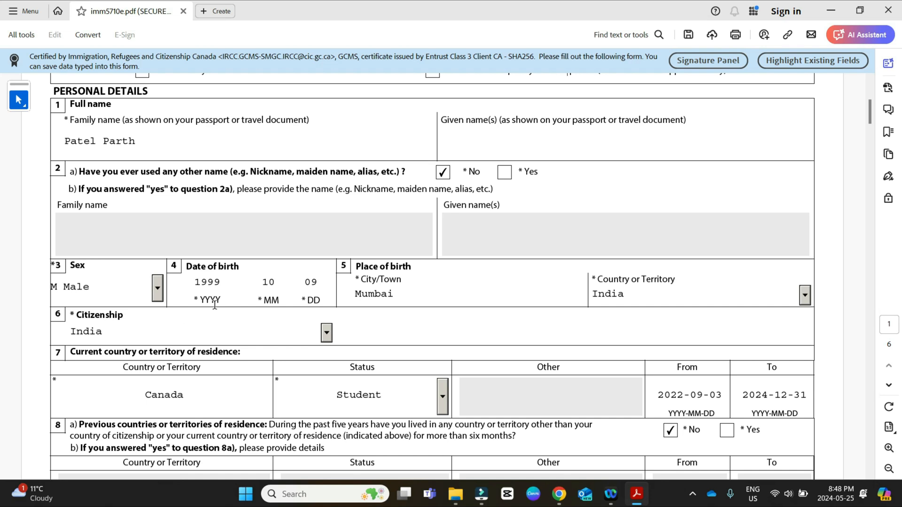
scroll(214, 304, down, 1)
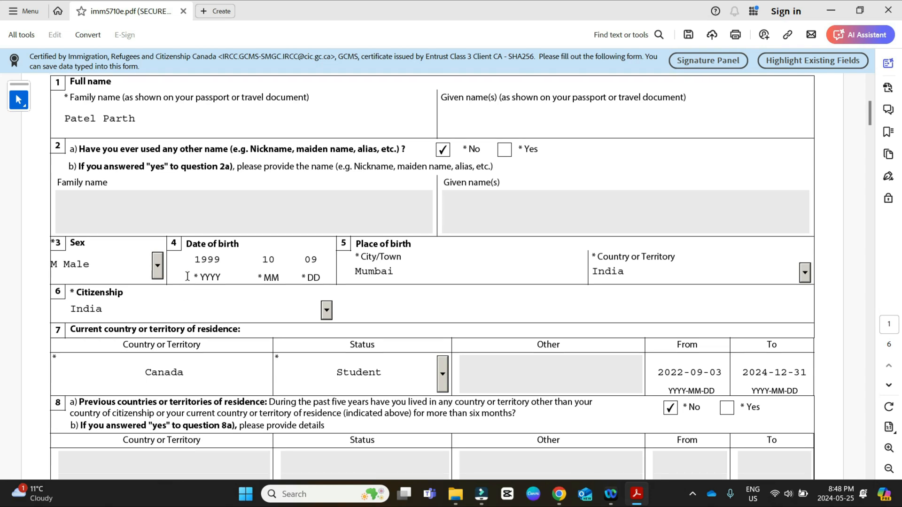
scroll(443, 258, down, 3)
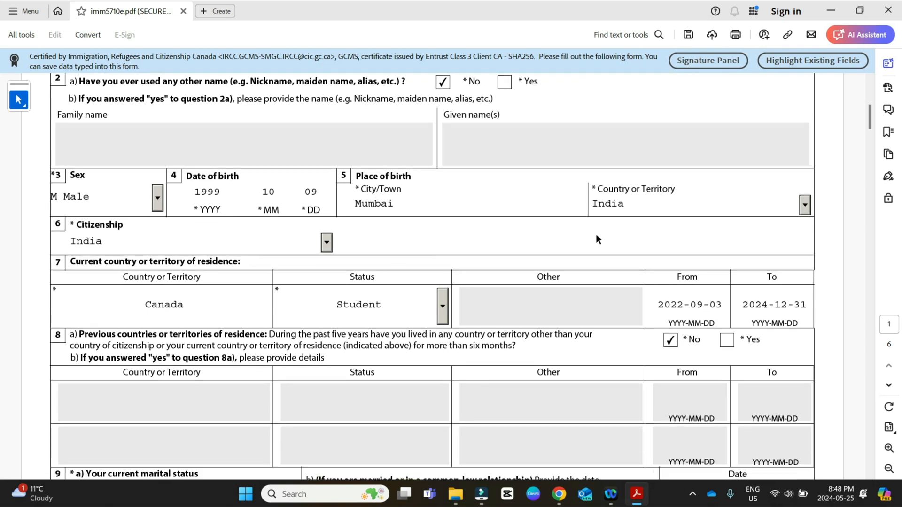
scroll(371, 277, down, 2)
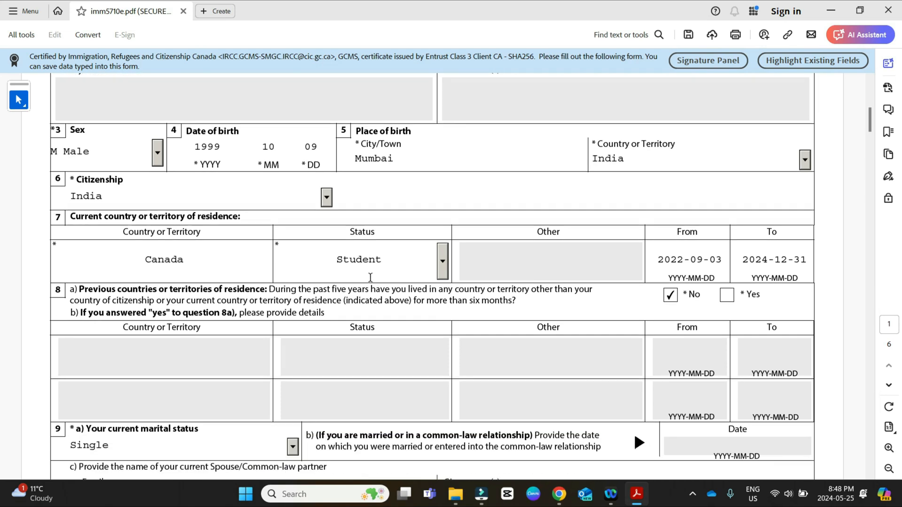
scroll(333, 325, down, 1)
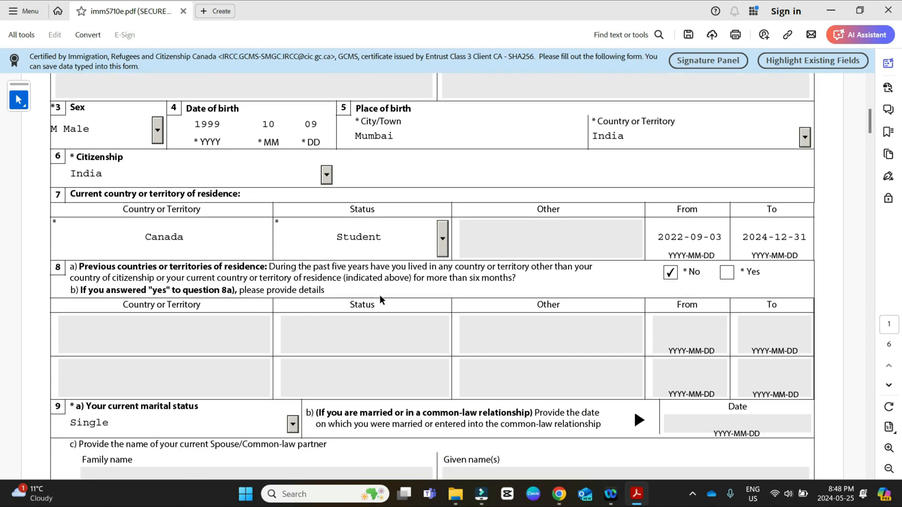
scroll(233, 343, down, 3)
scroll(200, 319, down, 3)
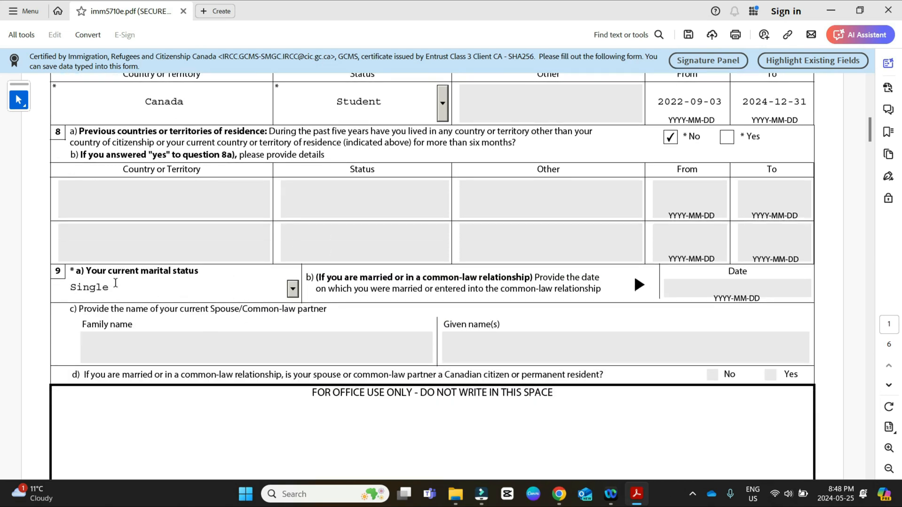
scroll(724, 268, down, 5)
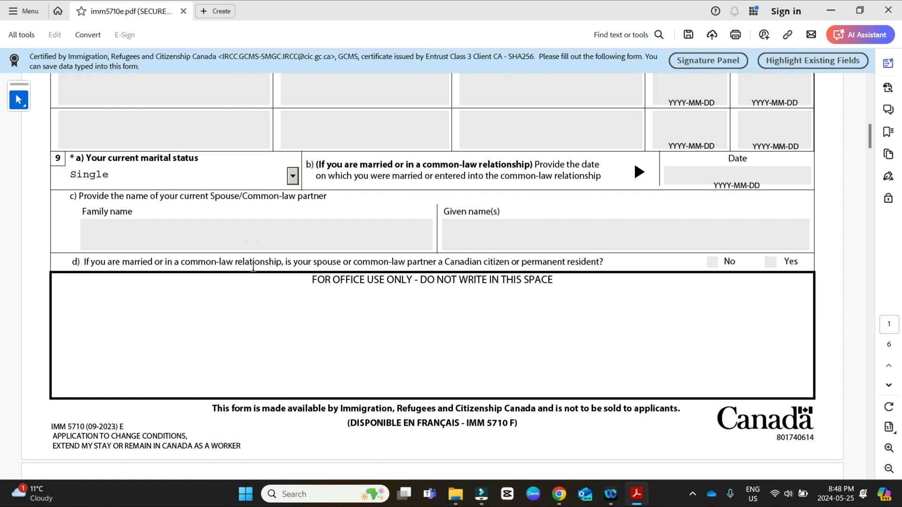
Step: Review the languages, passport, national identity document, US PR card and contact information sections on page 2 of the form
scroll(444, 231, down, 20)
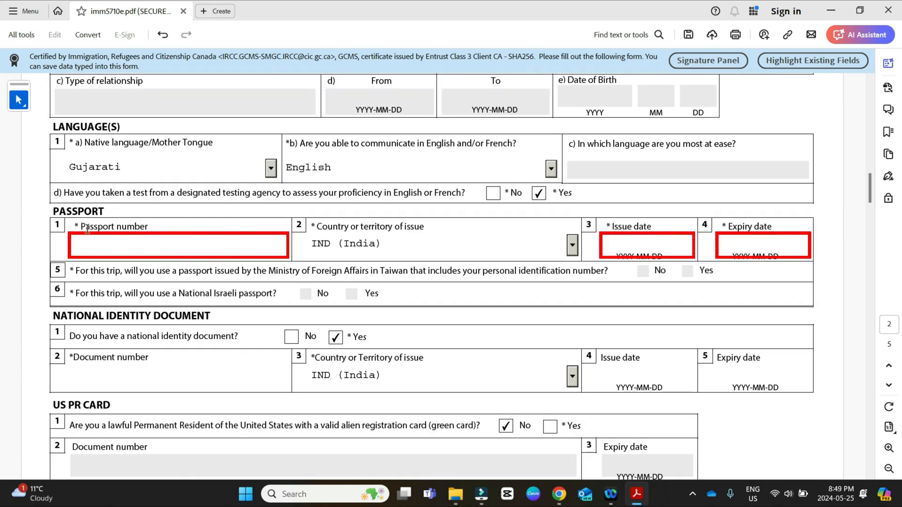
scroll(104, 268, up, 4)
scroll(104, 273, down, 3)
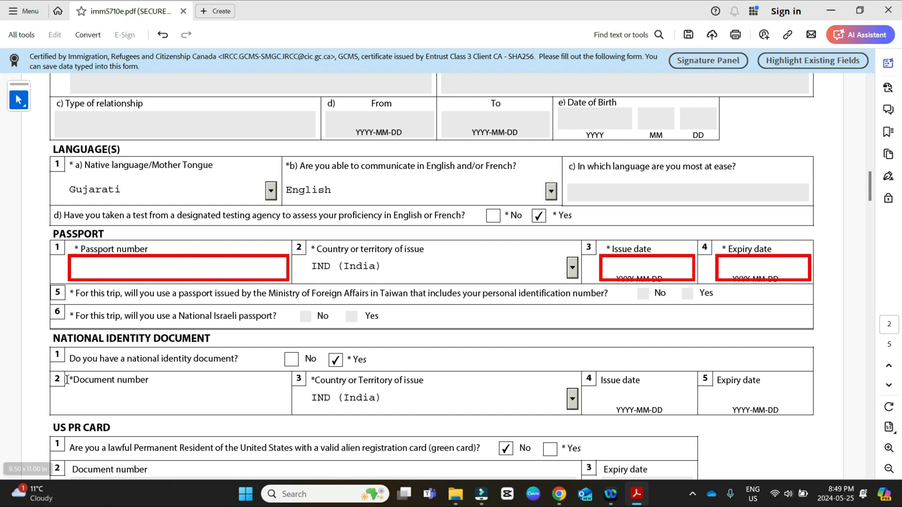
scroll(67, 379, down, 3)
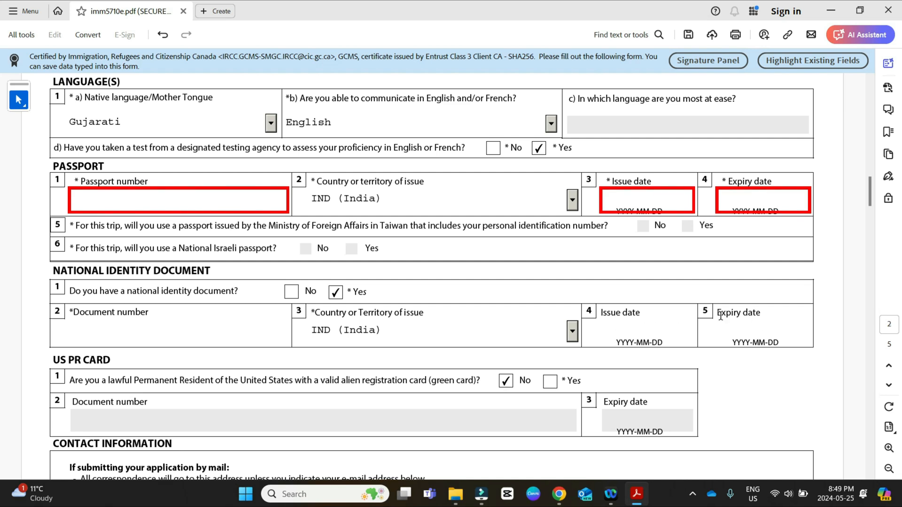
scroll(721, 316, down, 3)
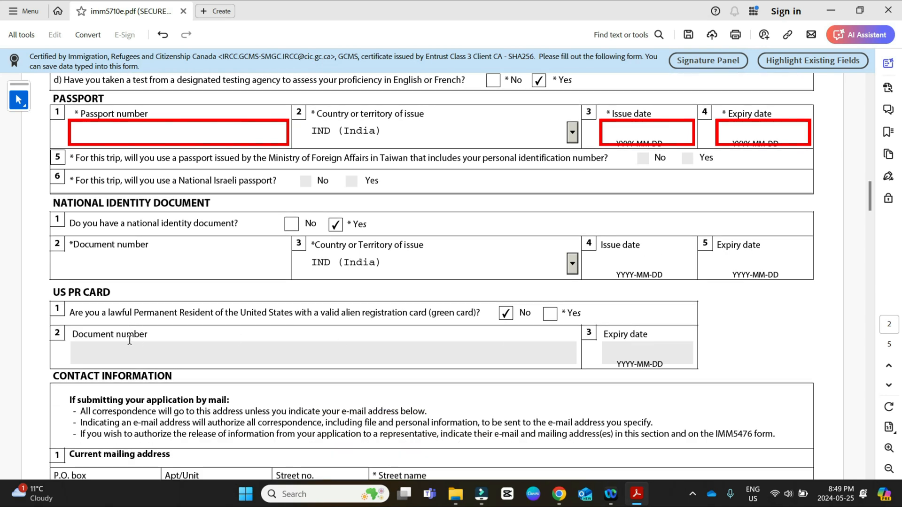
scroll(194, 304, down, 1)
scroll(193, 304, down, 5)
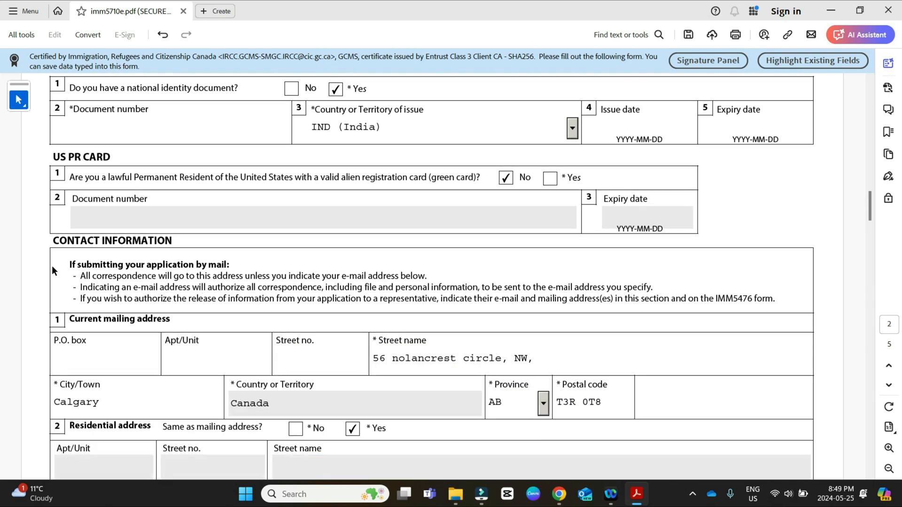
scroll(283, 285, down, 12)
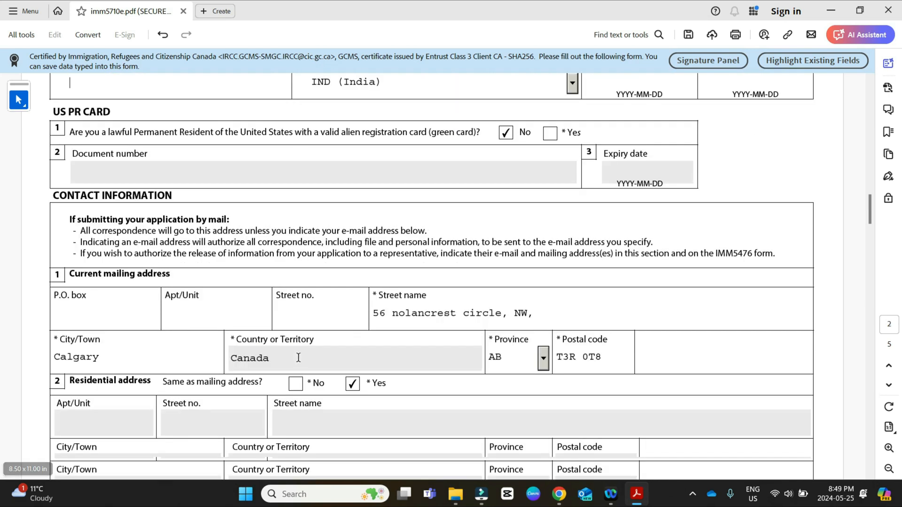
scroll(150, 319, down, 17)
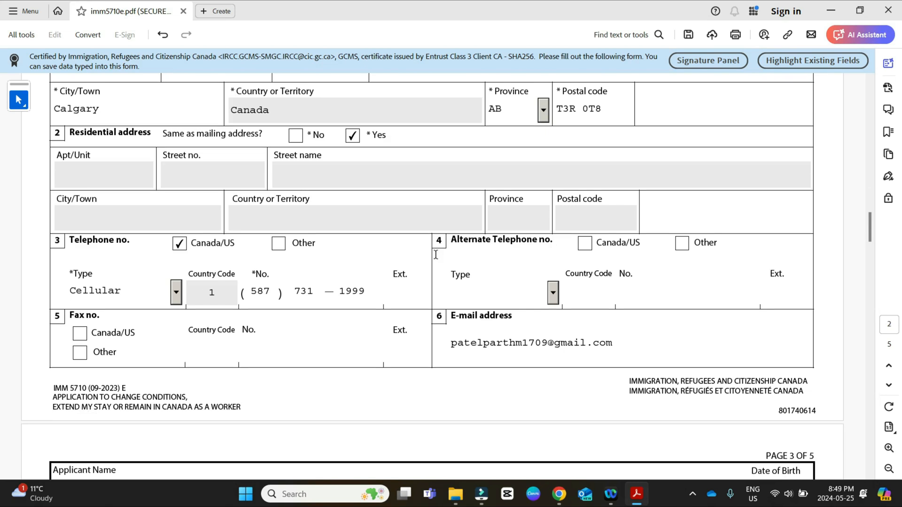
Step: Review the Coming into Canada section on page 3, covering original entry, purpose, most recent entry and permit document number
scroll(254, 296, up, 4)
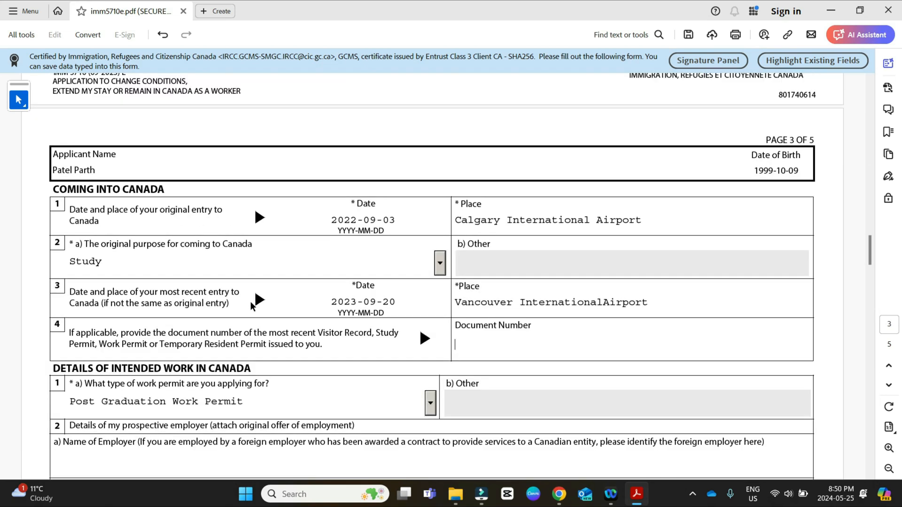
scroll(253, 307, up, 6)
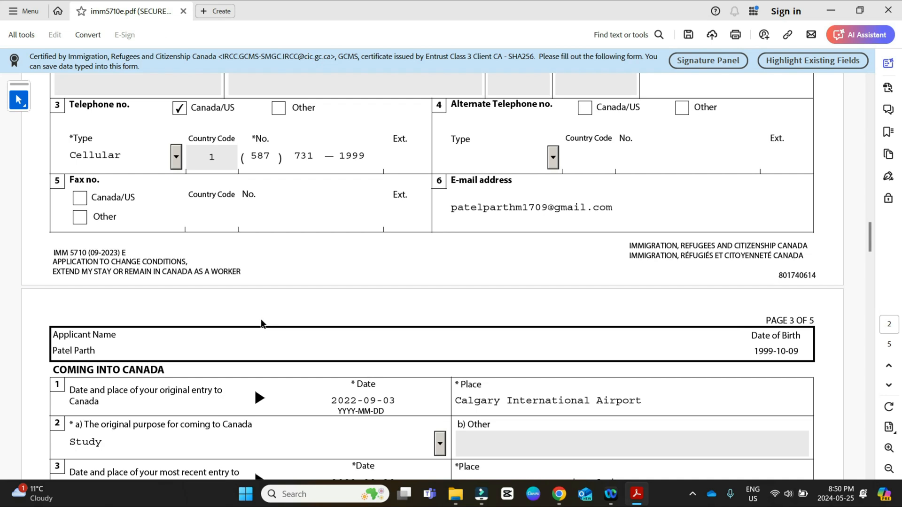
scroll(260, 323, up, 6)
scroll(260, 323, down, 4)
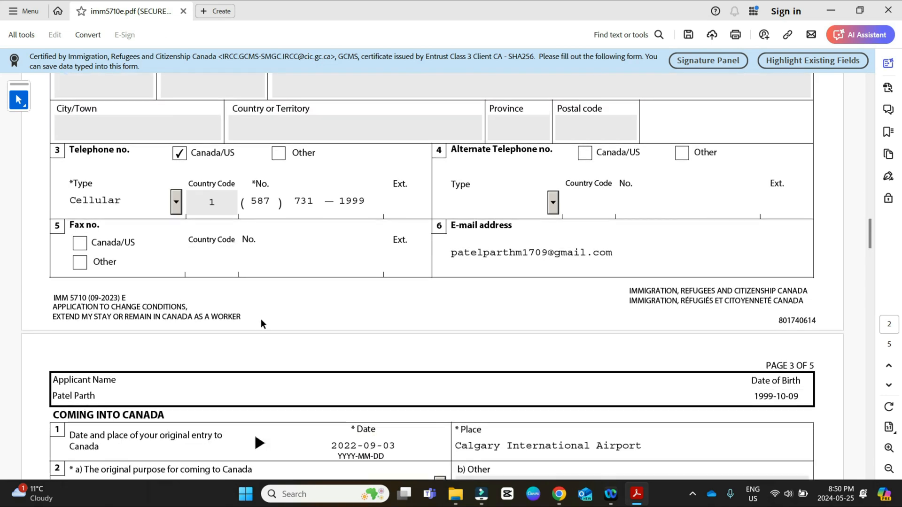
scroll(261, 322, down, 3)
scroll(223, 352, down, 2)
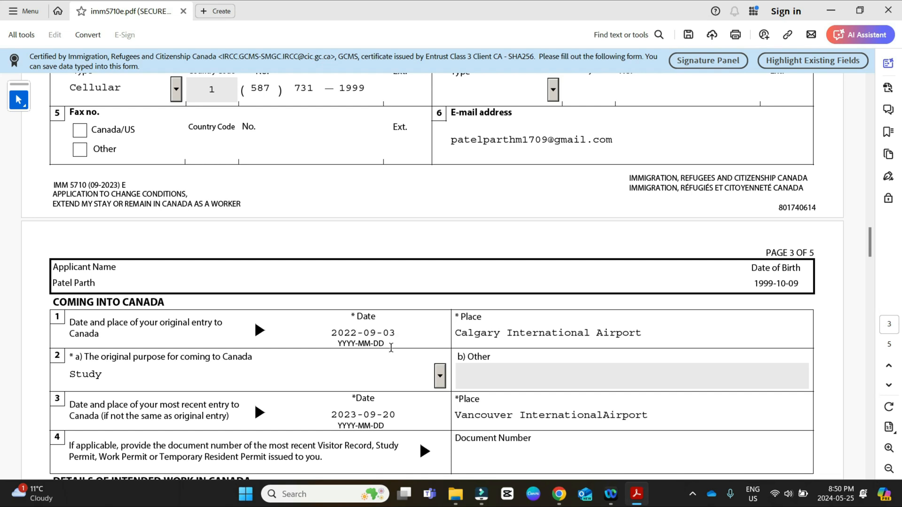
scroll(608, 332, down, 3)
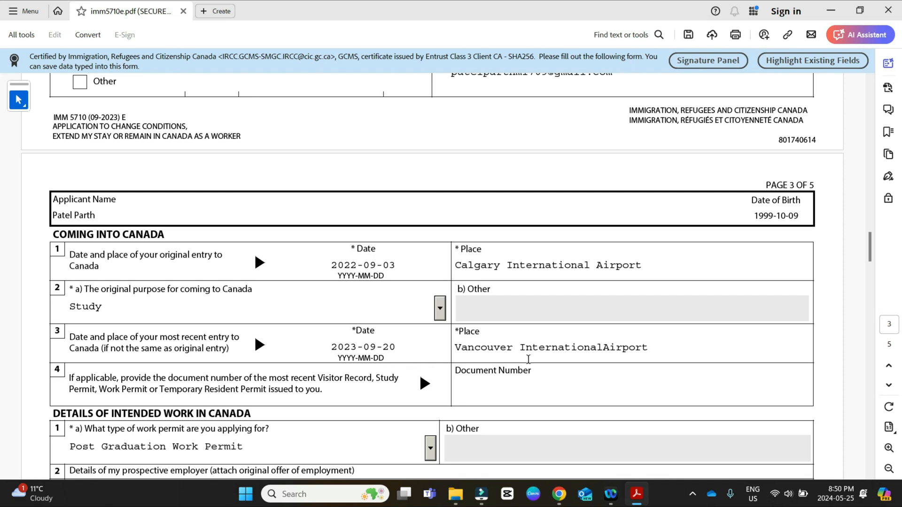
scroll(582, 348, down, 3)
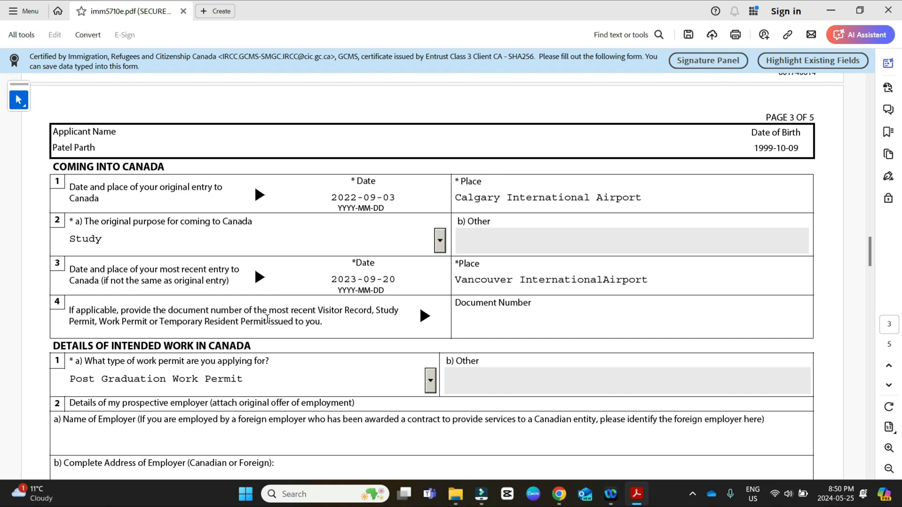
Step: Set the type of work permit under Details of Intended Work in Canada to Post Graduation Work Permit
click(455, 320)
click(476, 318)
scroll(582, 323, down, 1)
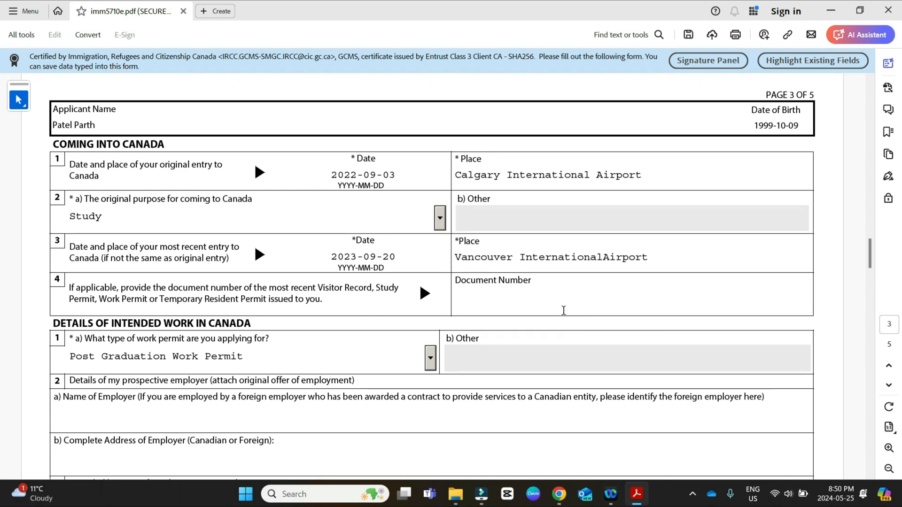
scroll(483, 312, down, 2)
scroll(483, 312, down, 2)
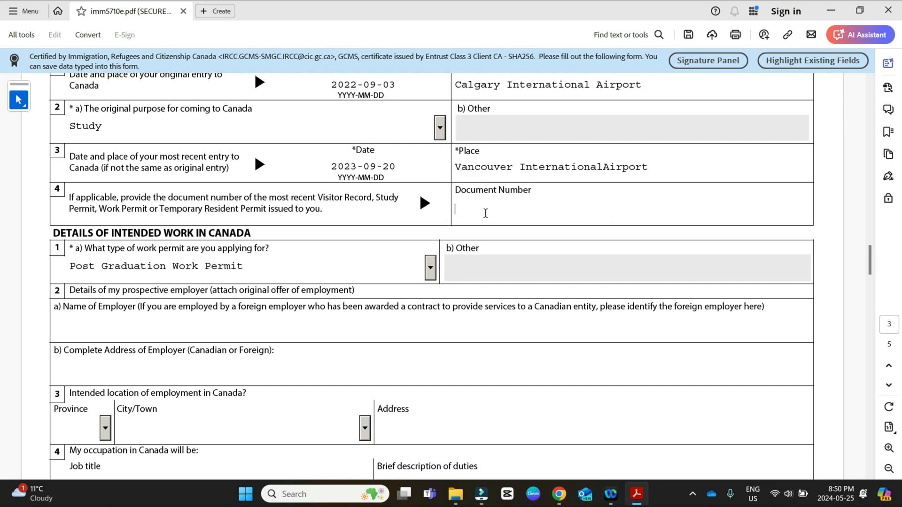
scroll(150, 291, down, 1)
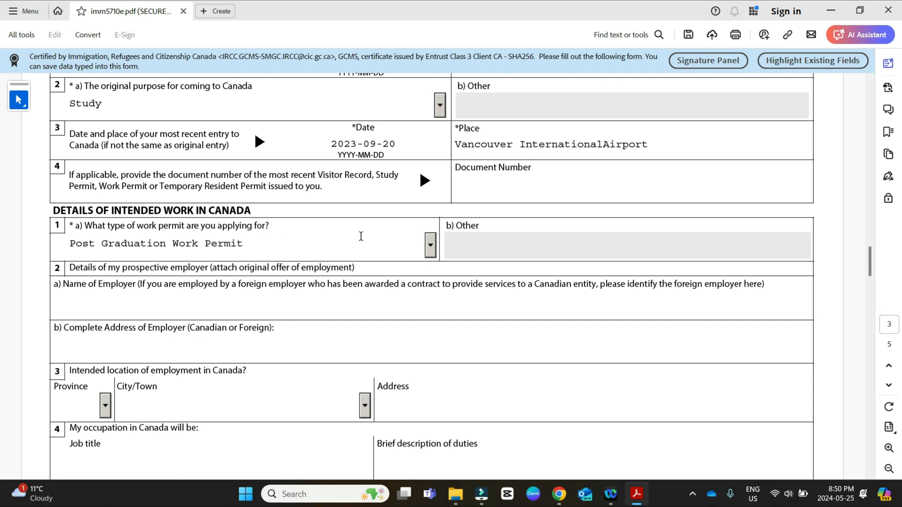
click(432, 254)
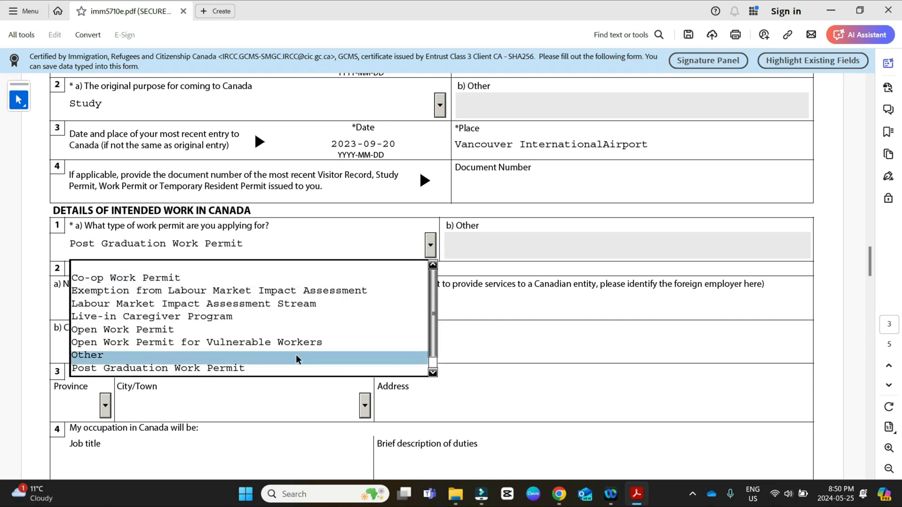
click(272, 369)
Step: Review the prospective employer, Provincial Nominee, education and employment history entries on pages 3 and 4 of the form
scroll(276, 331, down, 2)
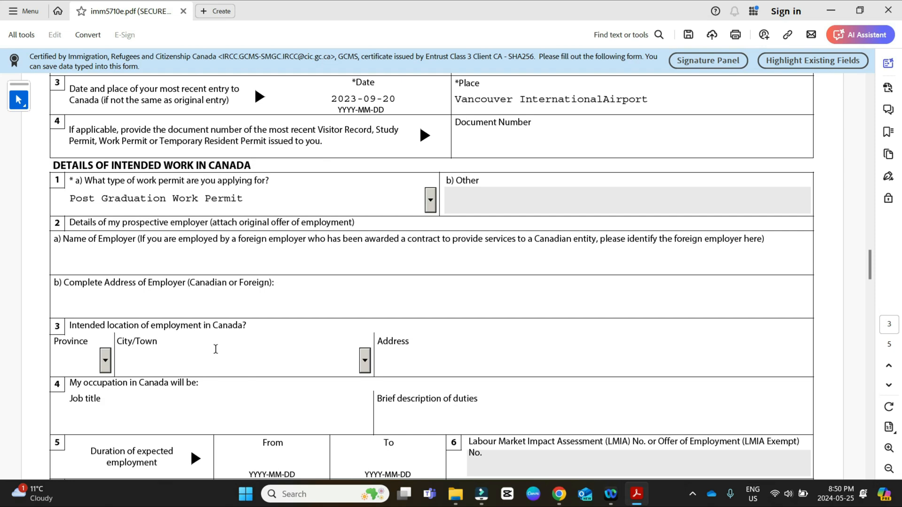
scroll(277, 331, down, 3)
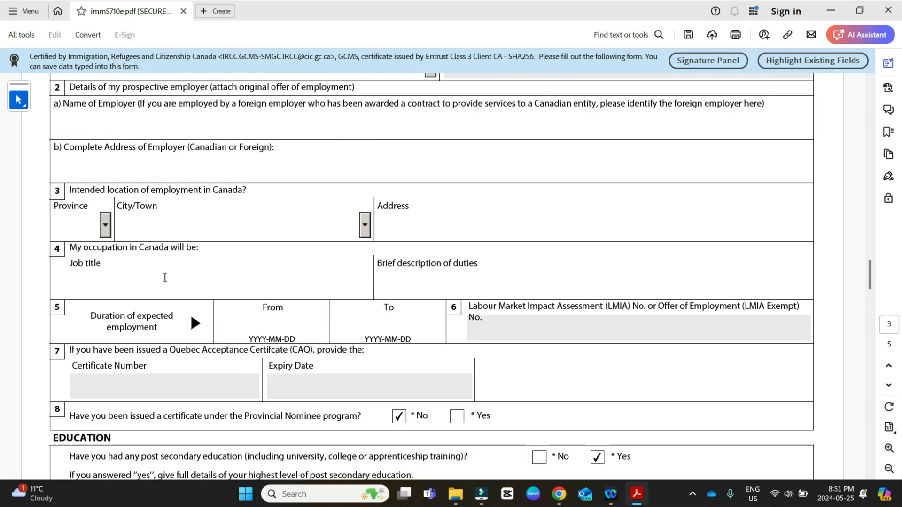
scroll(158, 289, down, 5)
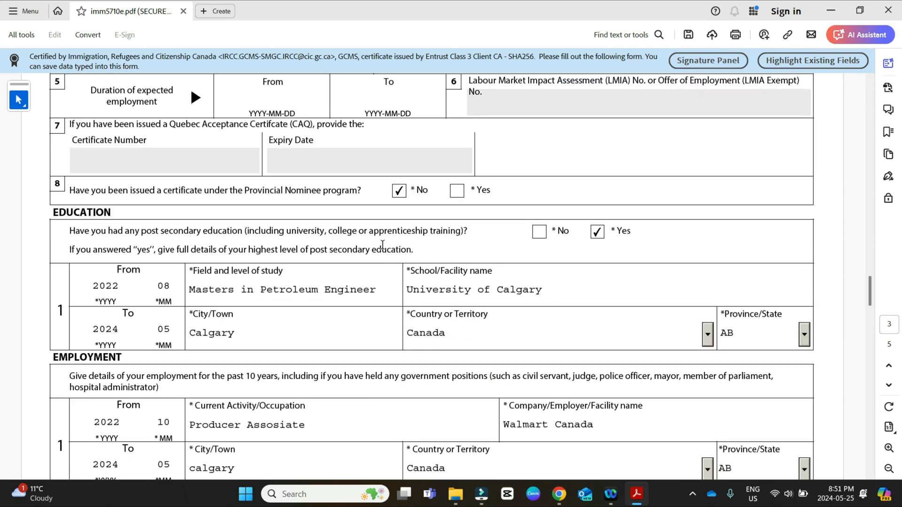
scroll(272, 263, down, 2)
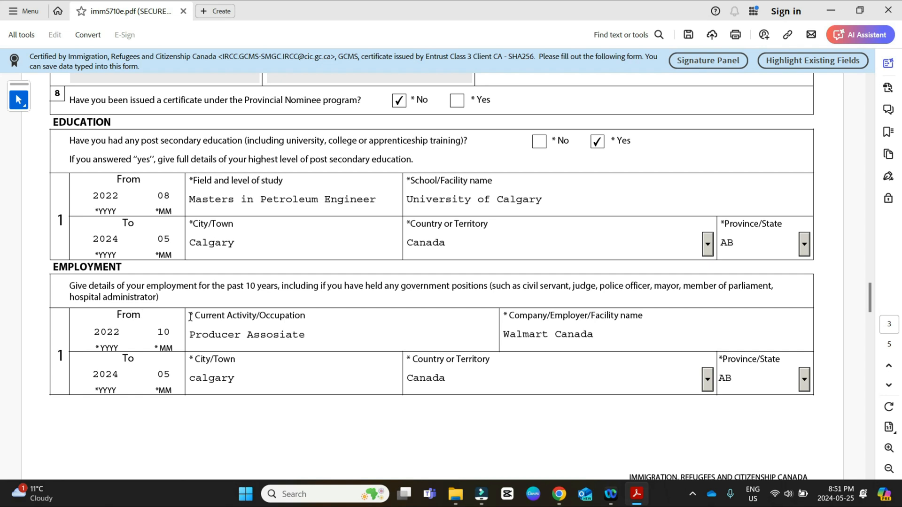
scroll(247, 295, down, 12)
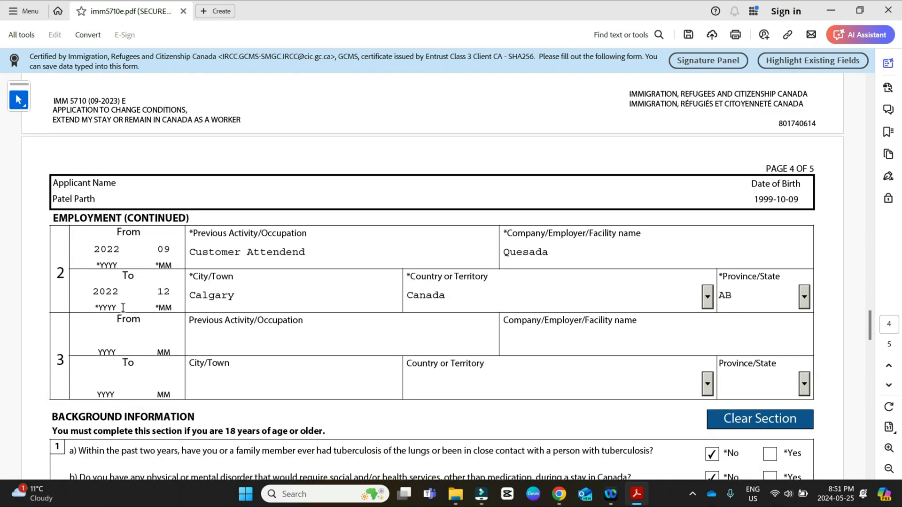
Step: Review the background information questions on pages 4 and 5, plus the consent, signature and date fields
scroll(207, 303, down, 5)
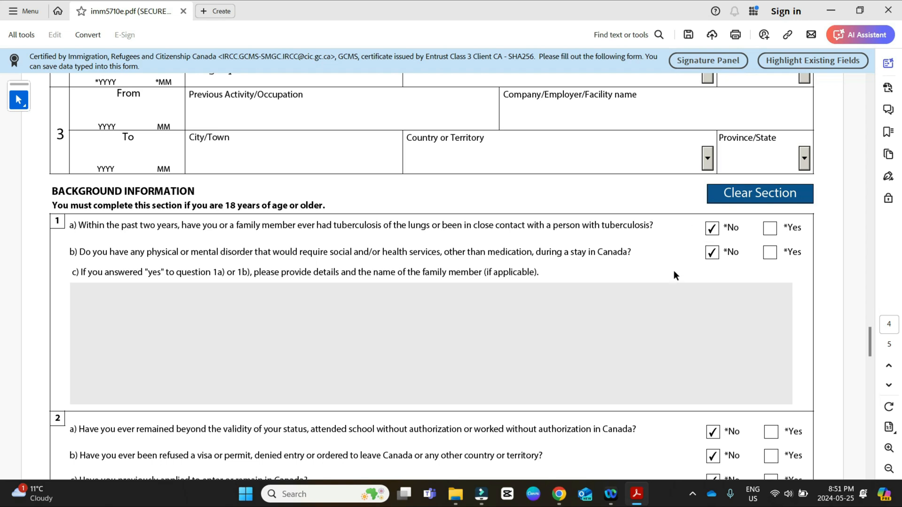
scroll(673, 274, down, 2)
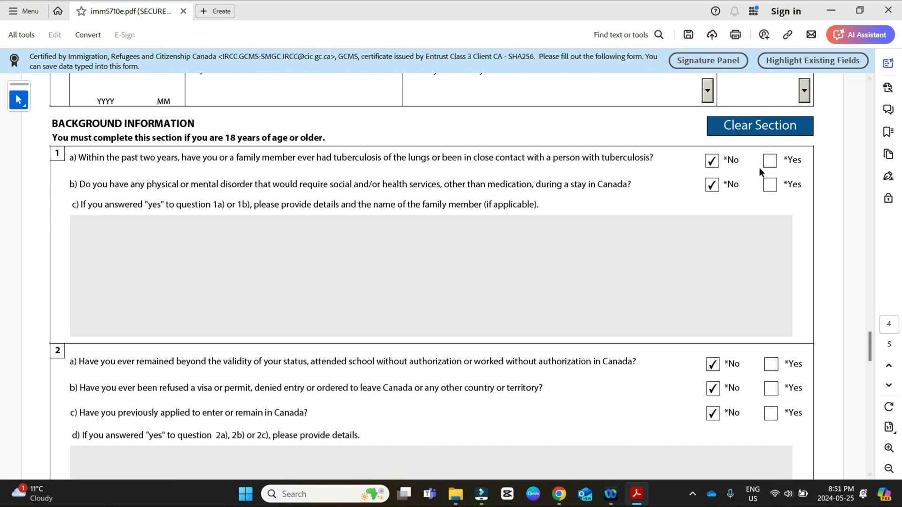
scroll(700, 272, down, 3)
scroll(270, 303, down, 3)
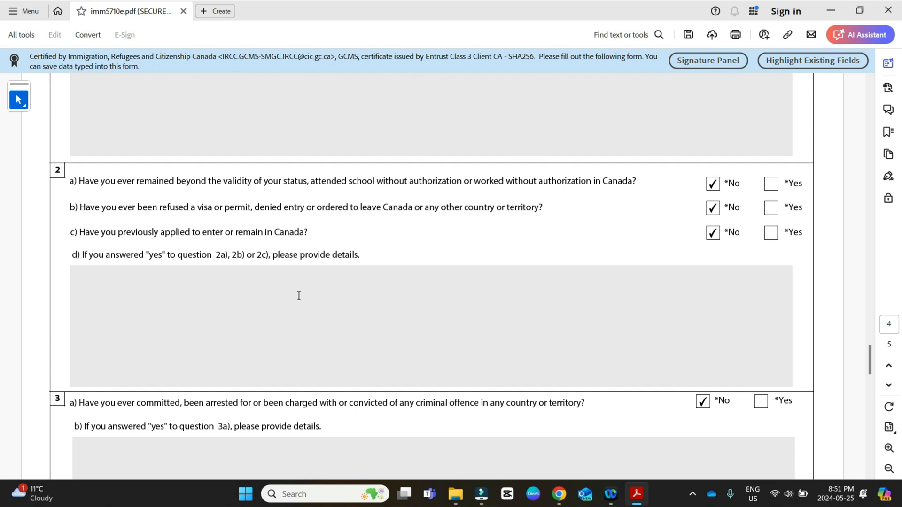
scroll(307, 256, down, 14)
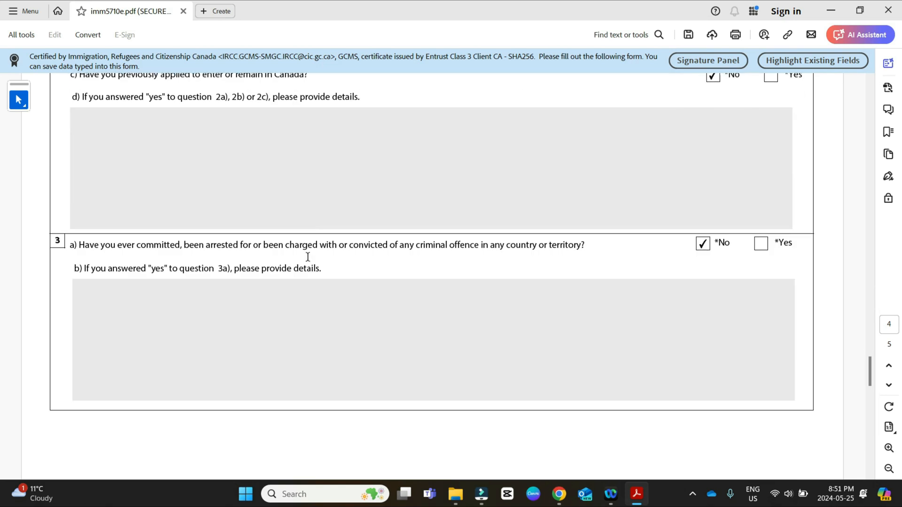
scroll(305, 263, down, 10)
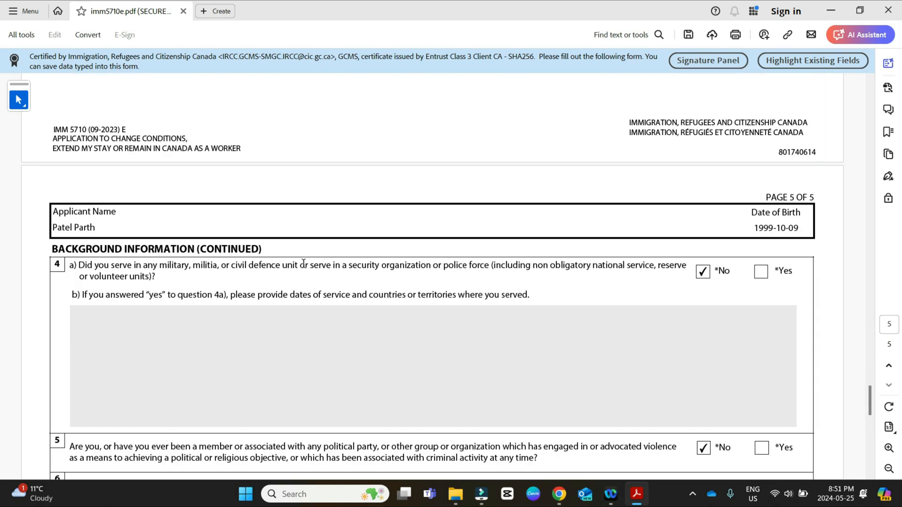
scroll(282, 259, up, 1)
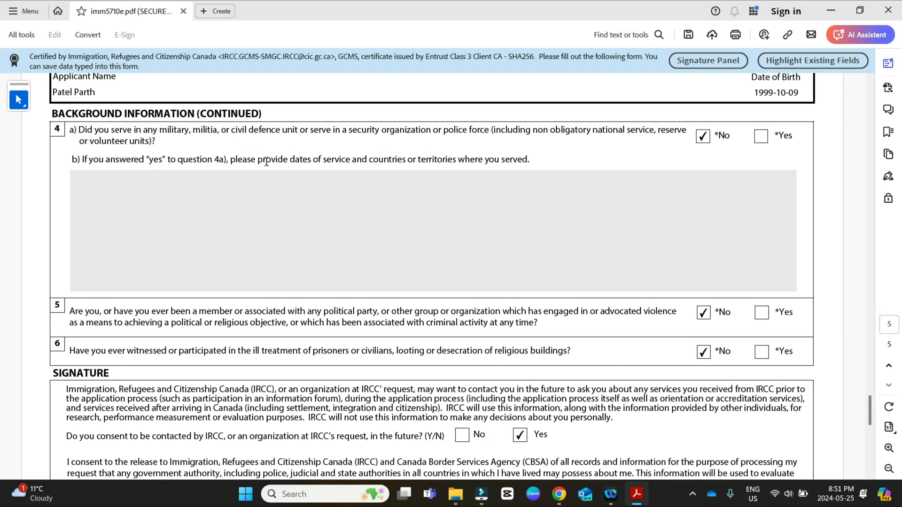
scroll(336, 175, down, 2)
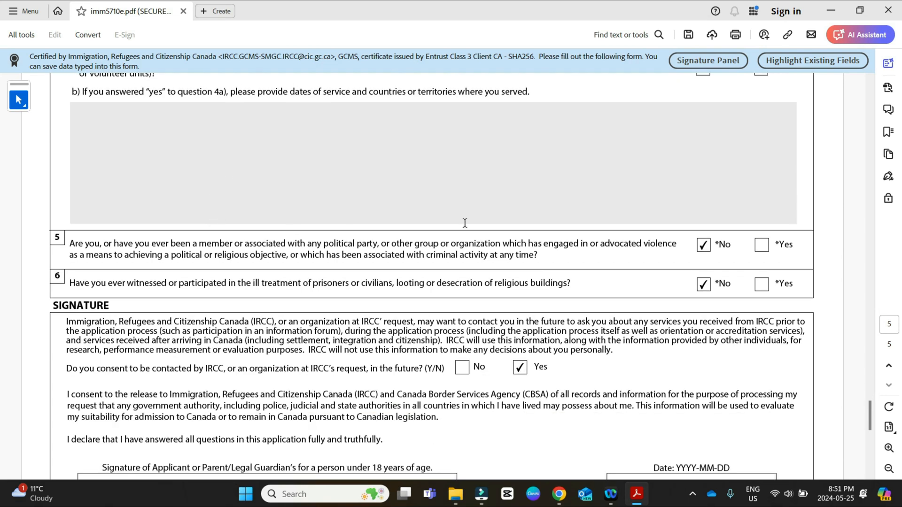
scroll(582, 301, down, 1)
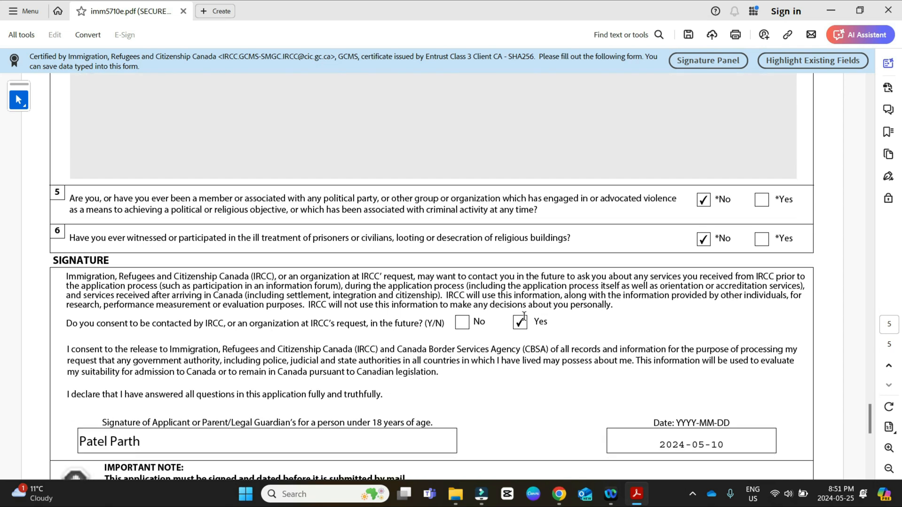
scroll(349, 277, down, 1)
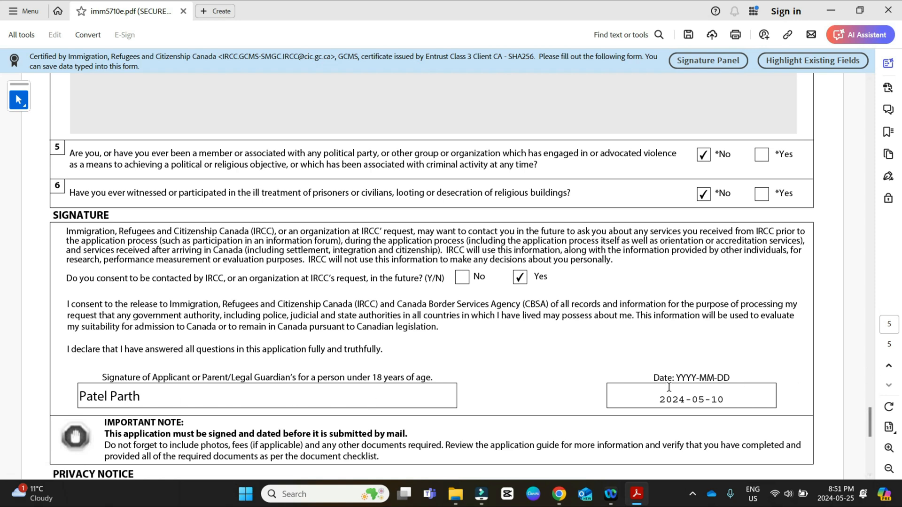
scroll(540, 357, down, 7)
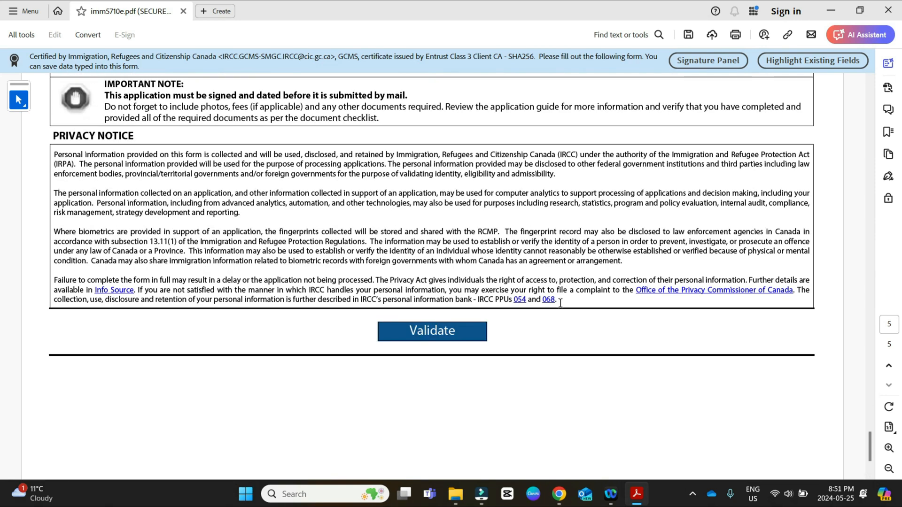
Step: Validate the completed IMM 5710 form and check the barcode page at its end
click(433, 336)
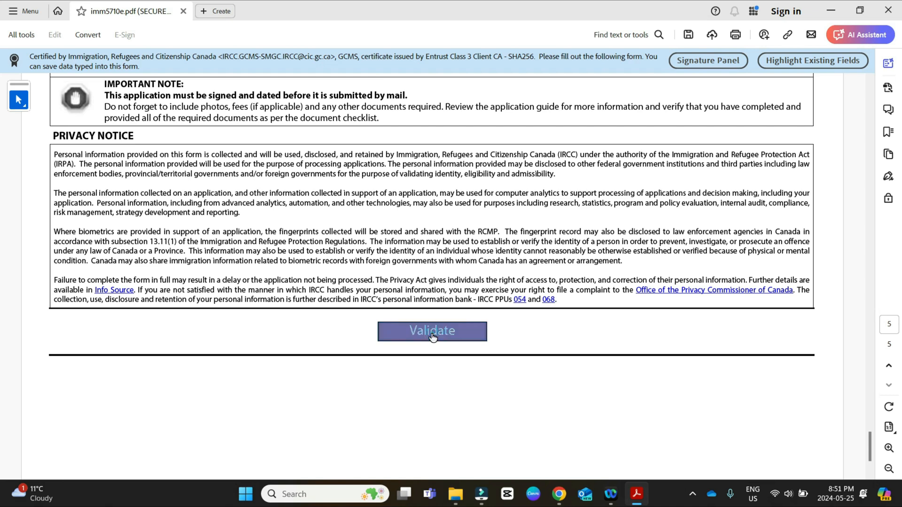
click(573, 282)
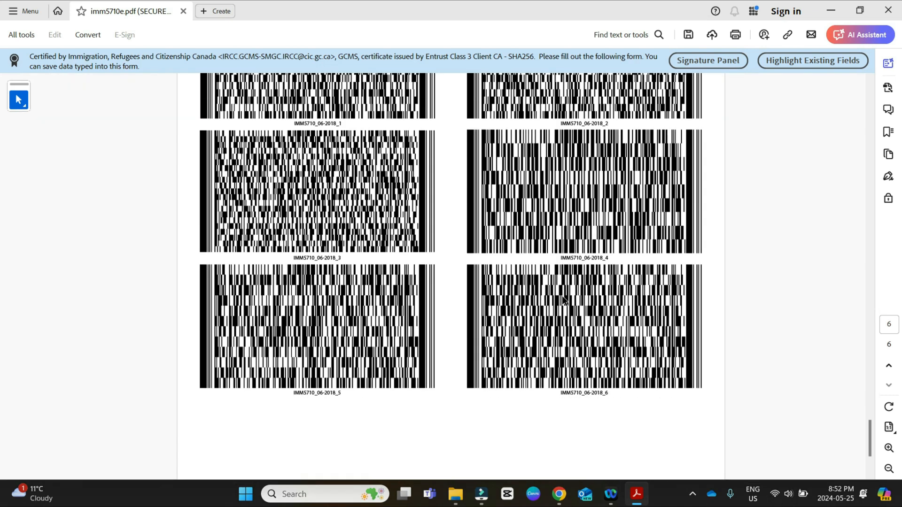
scroll(564, 301, up, 3)
scroll(555, 311, down, 1)
scroll(555, 311, up, 3)
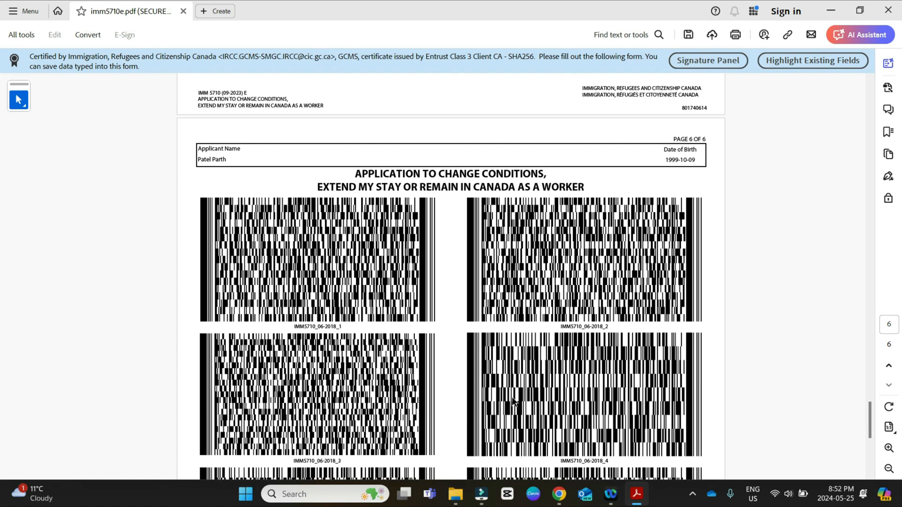
scroll(513, 402, down, 6)
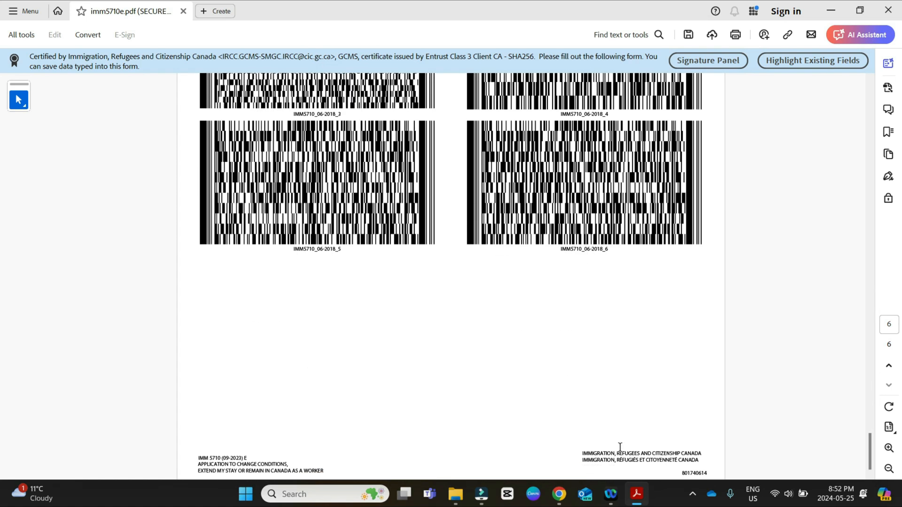
Step: Switch to the document checklist in Chrome, look over the IMM5710 upload entry and extend the online session
click(559, 494)
scroll(521, 247, up, 5)
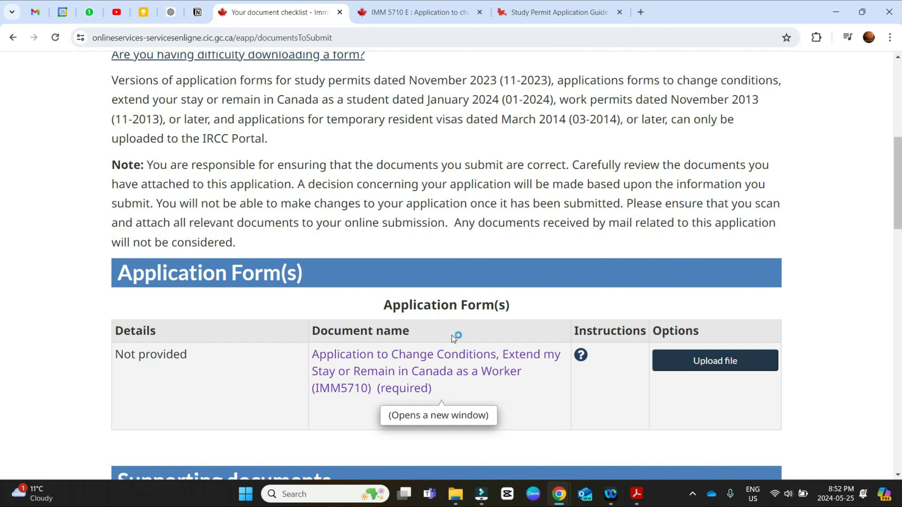
scroll(699, 365, down, 1)
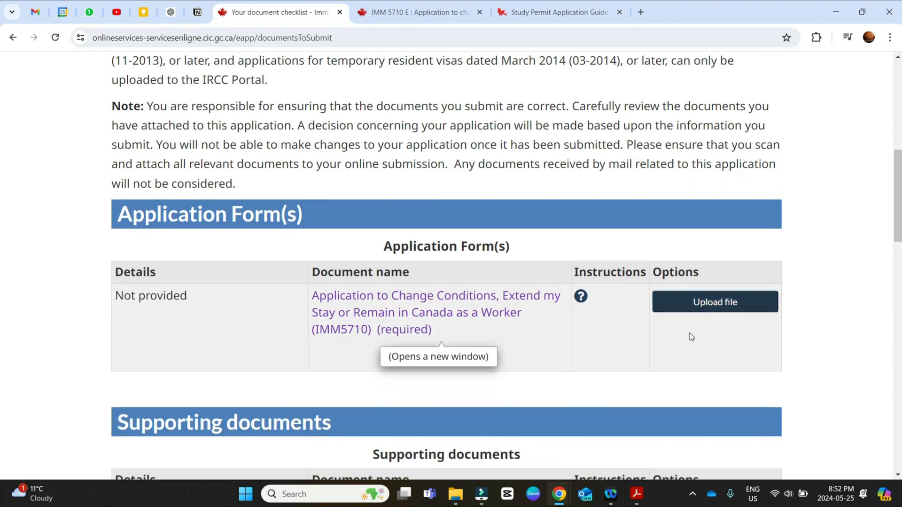
scroll(723, 310, down, 2)
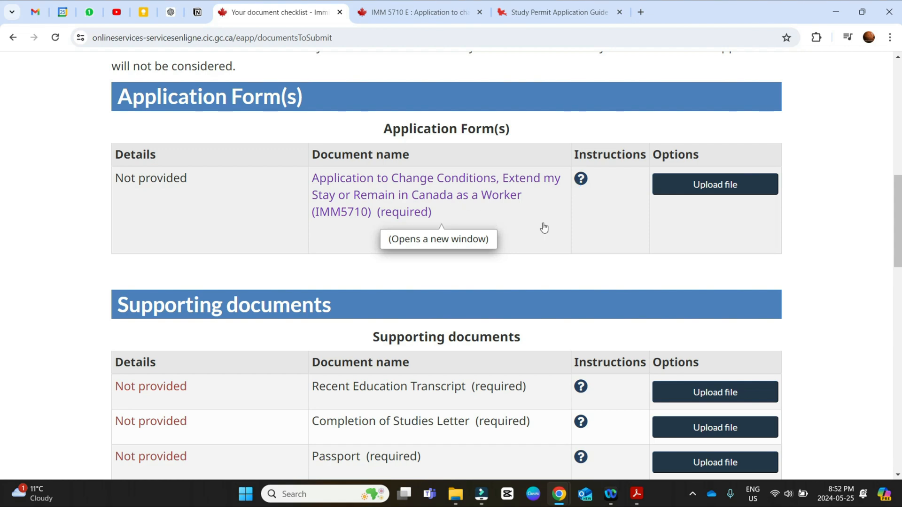
scroll(535, 238, down, 2)
scroll(534, 238, down, 1)
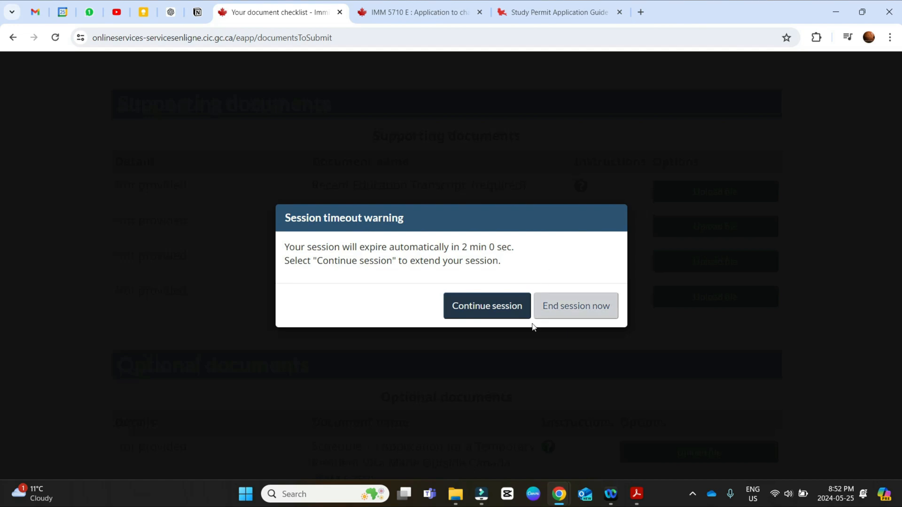
click(503, 319)
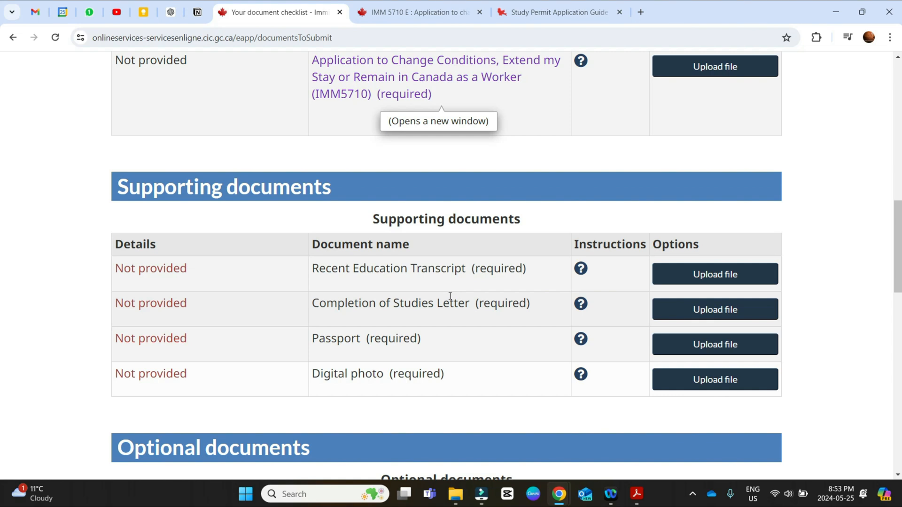
Step: Review the checklist's required supporting documents, optional documents and work permit fees
scroll(419, 300, down, 2)
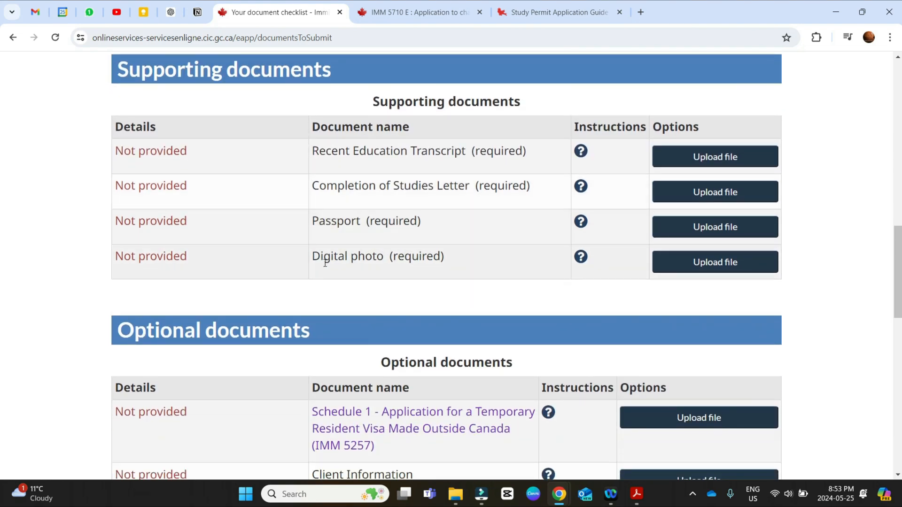
scroll(374, 258, down, 3)
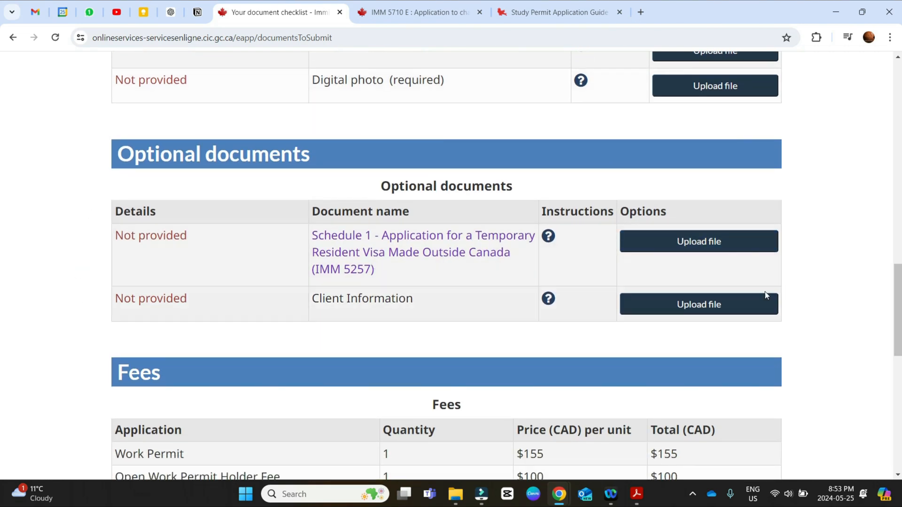
scroll(684, 266, down, 5)
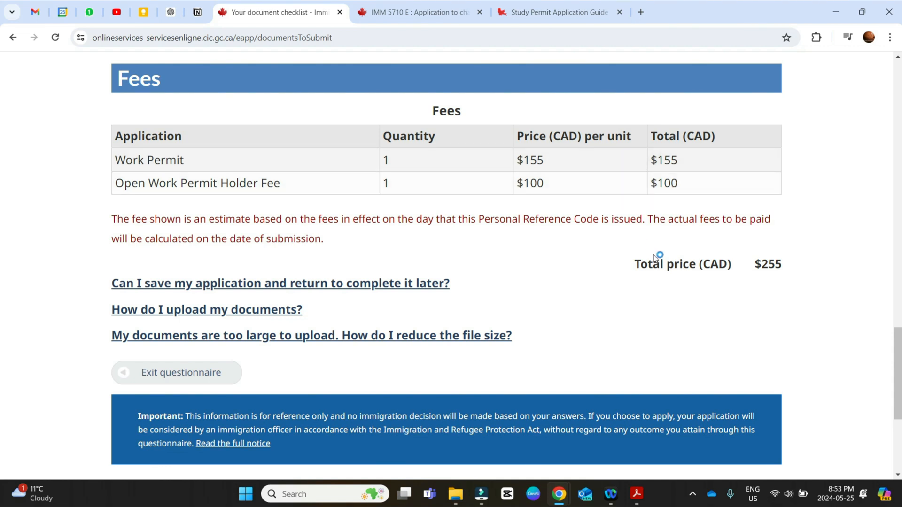
scroll(288, 365, down, 5)
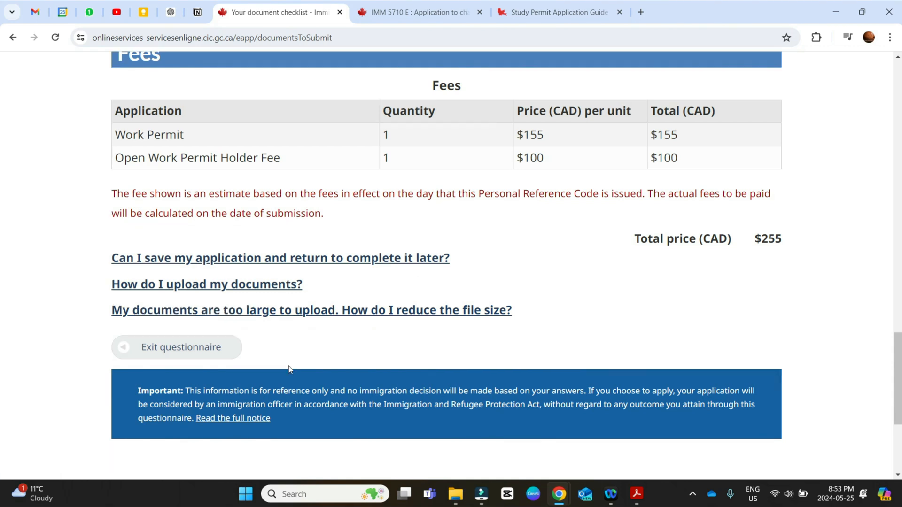
scroll(284, 366, up, 3)
scroll(278, 368, up, 3)
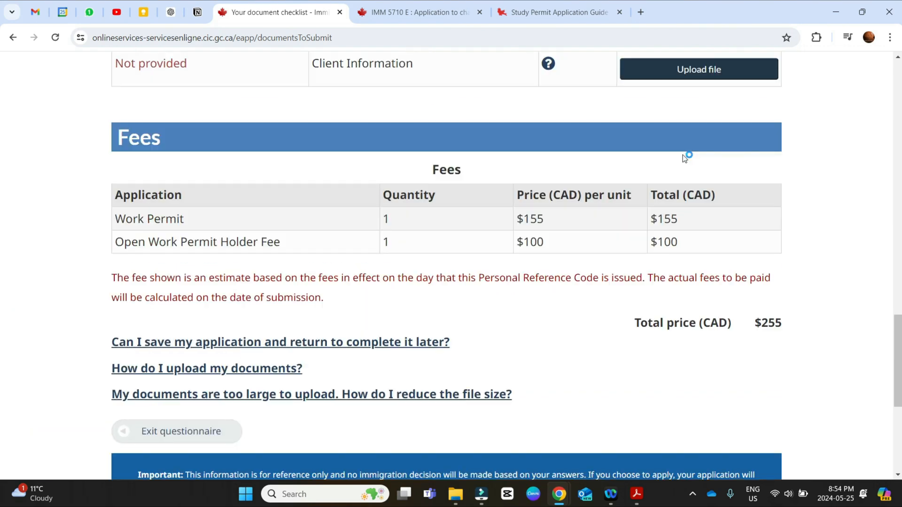
scroll(655, 195, up, 8)
scroll(655, 195, down, 8)
scroll(692, 357, up, 7)
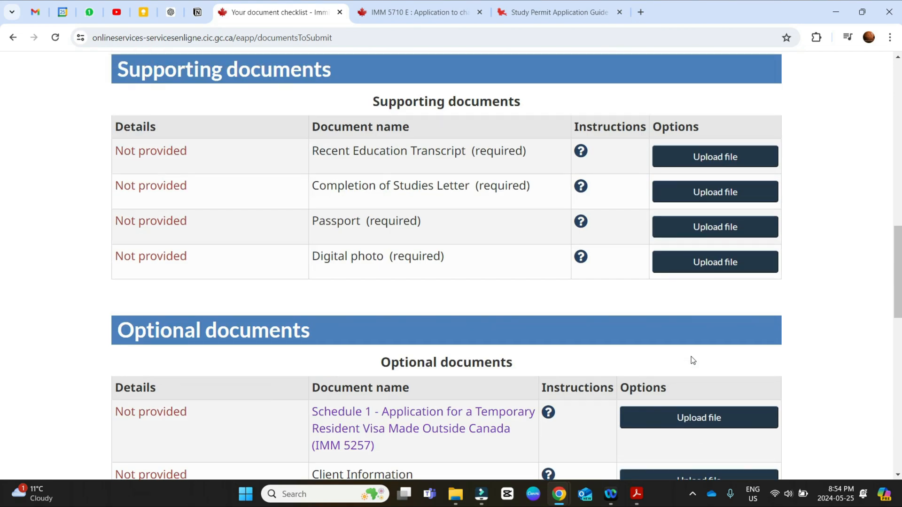
scroll(657, 277, up, 12)
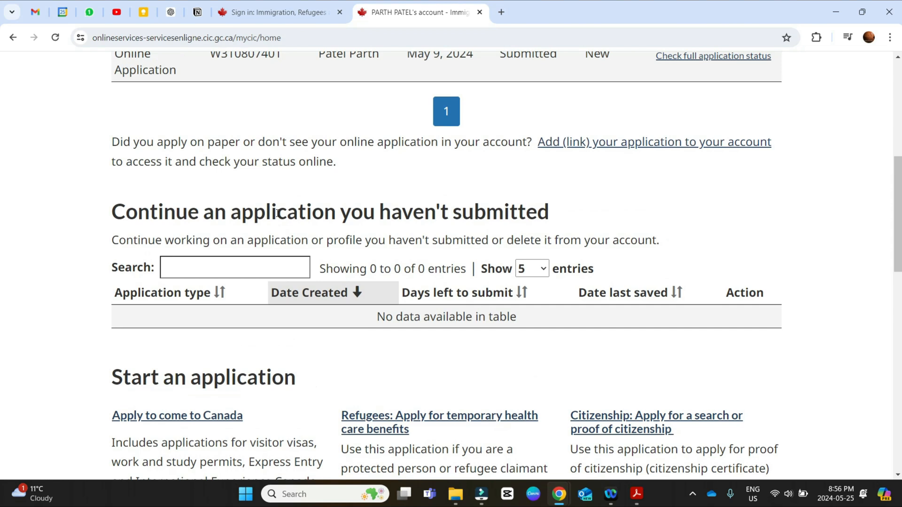
Step: Look over the submitted applications and account messages on the account home page, and open the submitted online application's full status
scroll(283, 217, up, 7)
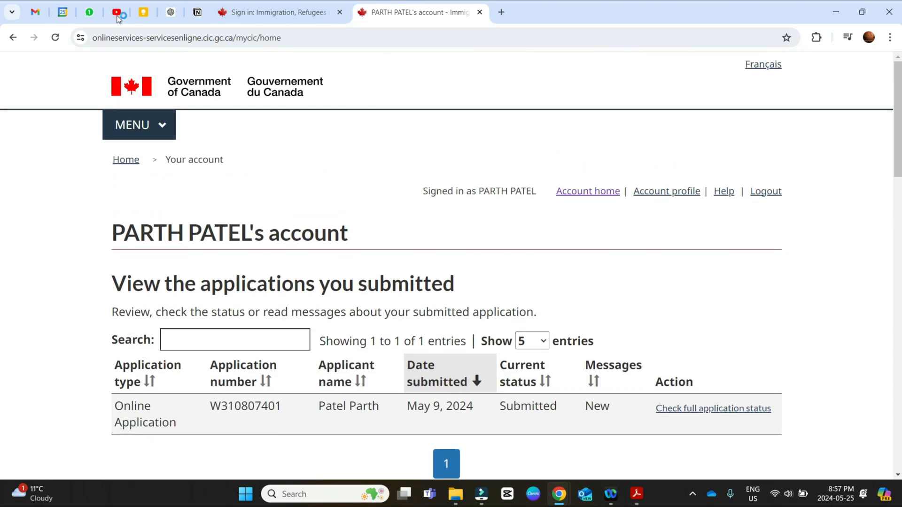
scroll(289, 346, down, 2)
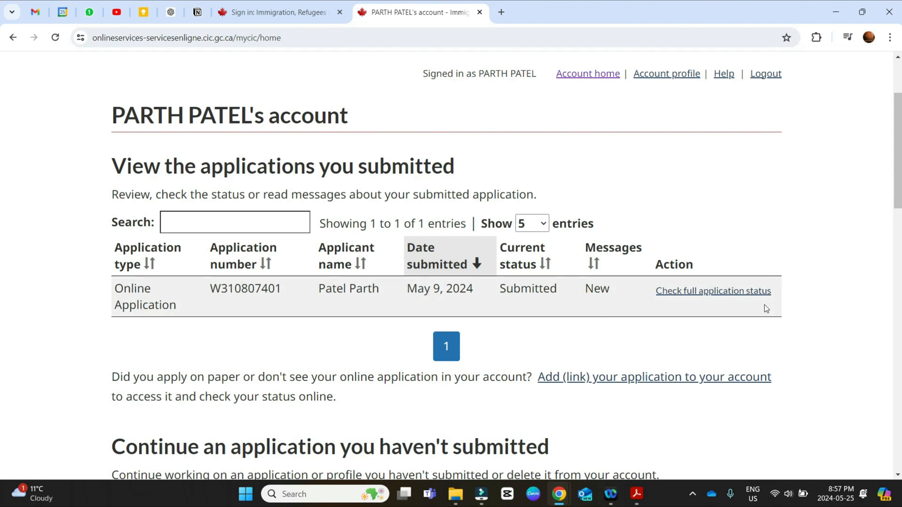
scroll(765, 304, down, 1)
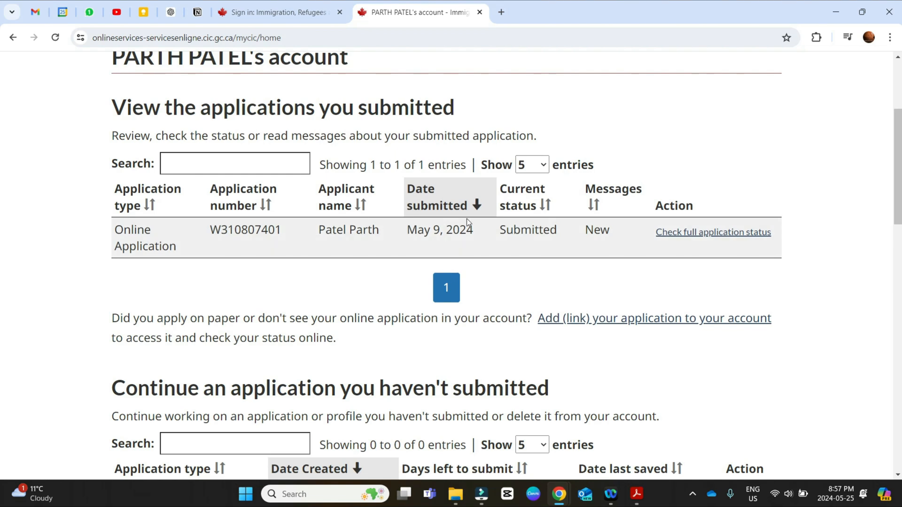
scroll(462, 225, down, 10)
scroll(375, 214, down, 6)
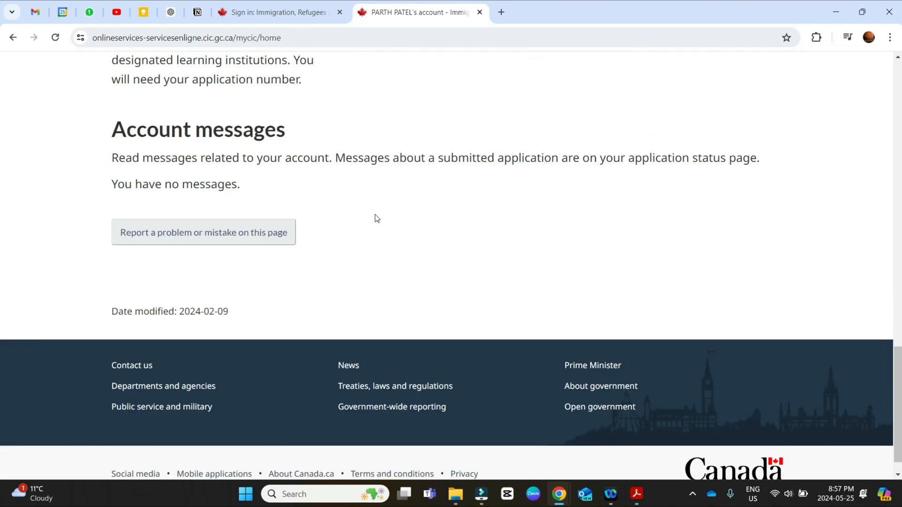
scroll(374, 214, up, 15)
click(710, 296)
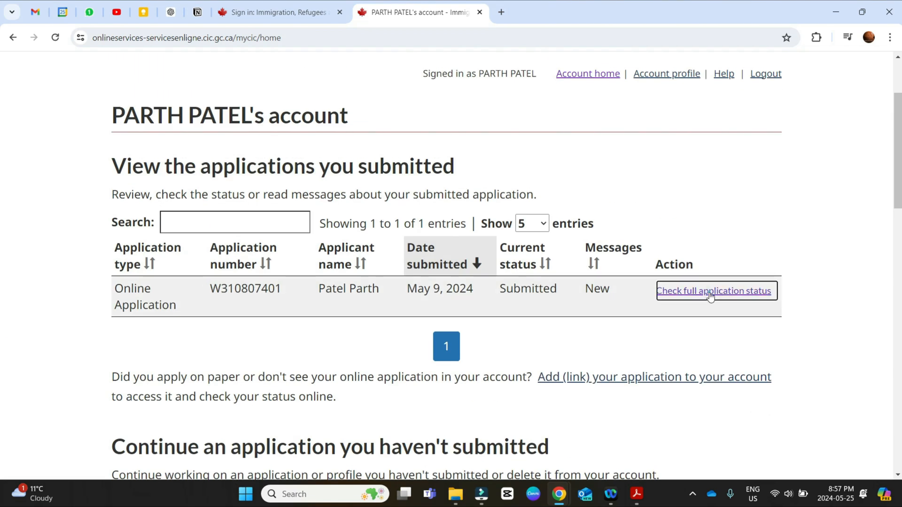
scroll(382, 199, down, 2)
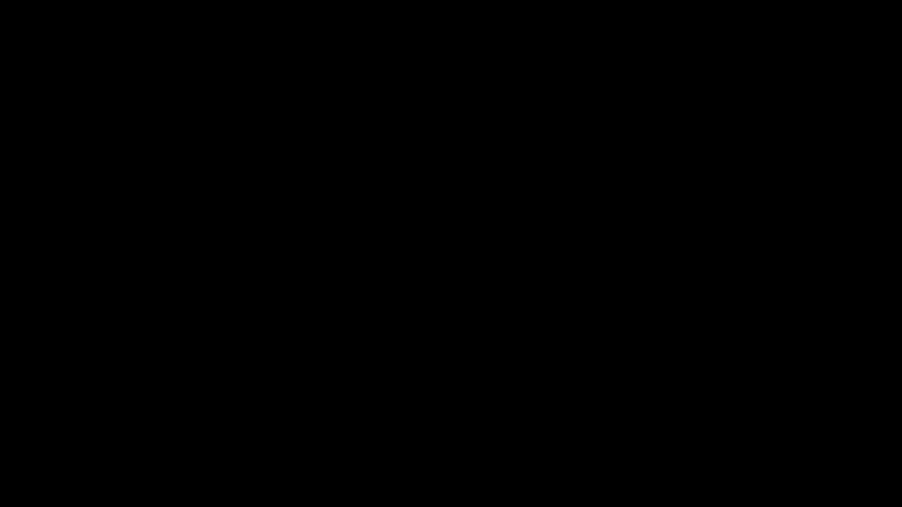